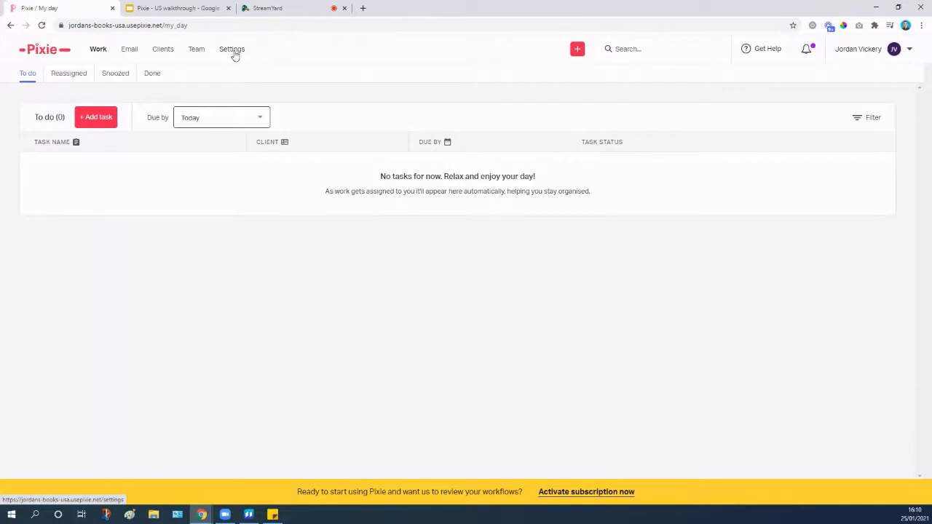
Go to Settings and show the Task templates list of 11 templates.
{"action": "left_click", "coordinate": [233, 50]}
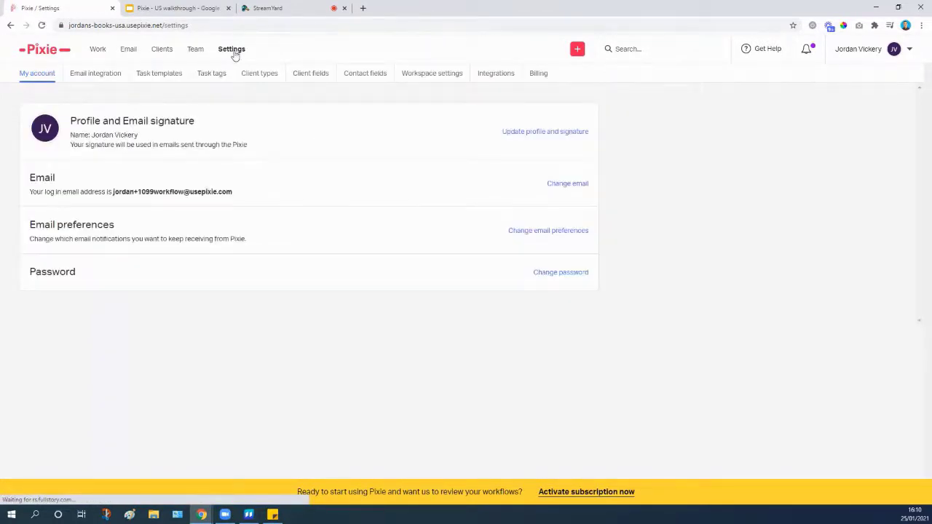
{"action": "left_click", "coordinate": [167, 74]}
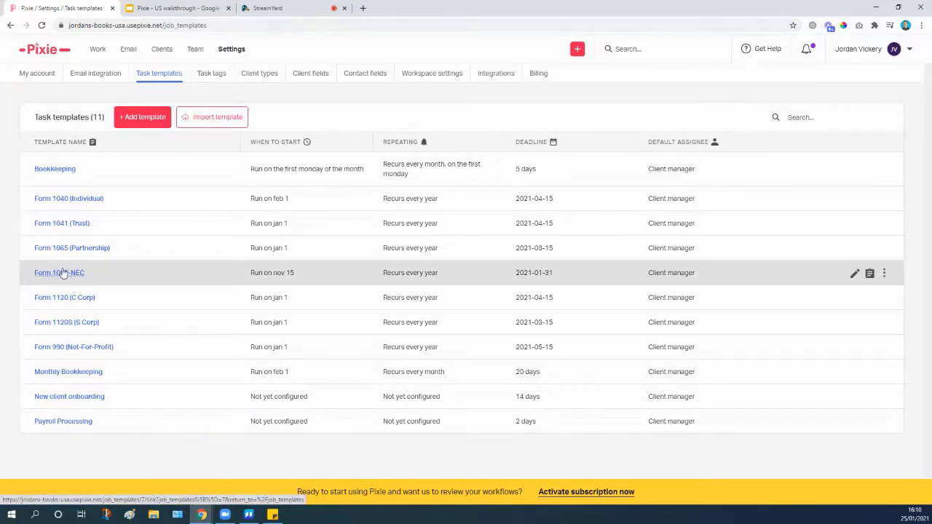
Open the Form 1099-NEC template's edit form from its pencil icon.
{"action": "left_click", "coordinate": [854, 274]}
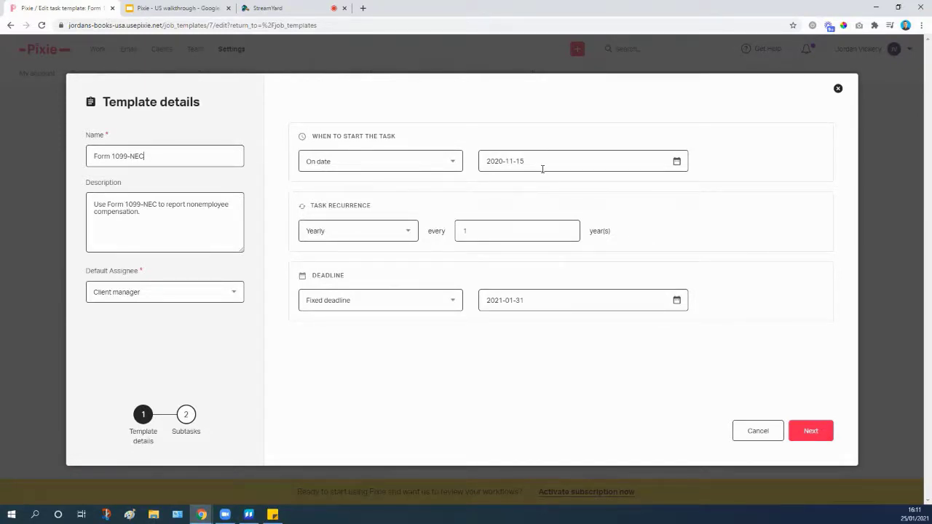
Try 1 January 2021 as the start date, then set it back to 15 November 2020.
{"action": "left_click", "coordinate": [676, 161]}
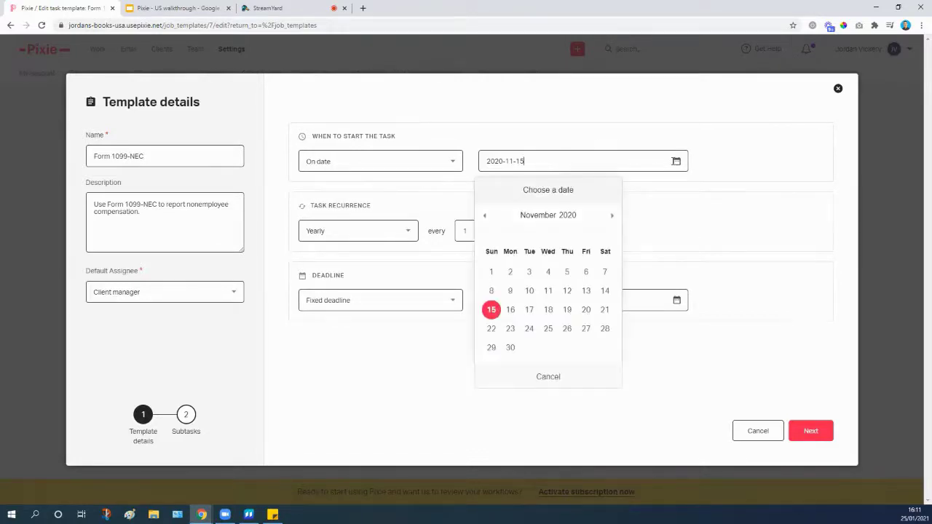
{"action": "left_click", "coordinate": [610, 217]}
{"action": "left_click", "coordinate": [610, 217]}
{"action": "left_click", "coordinate": [587, 271]}
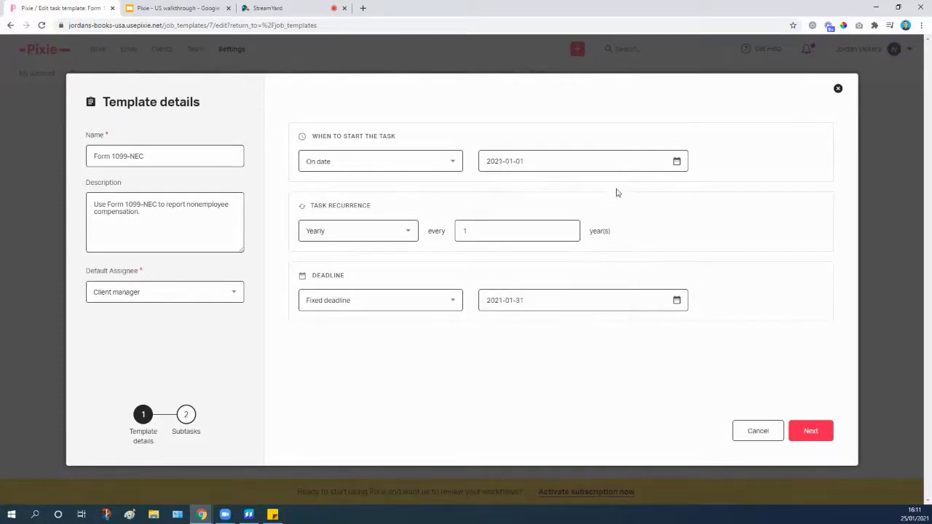
{"action": "left_click", "coordinate": [677, 161]}
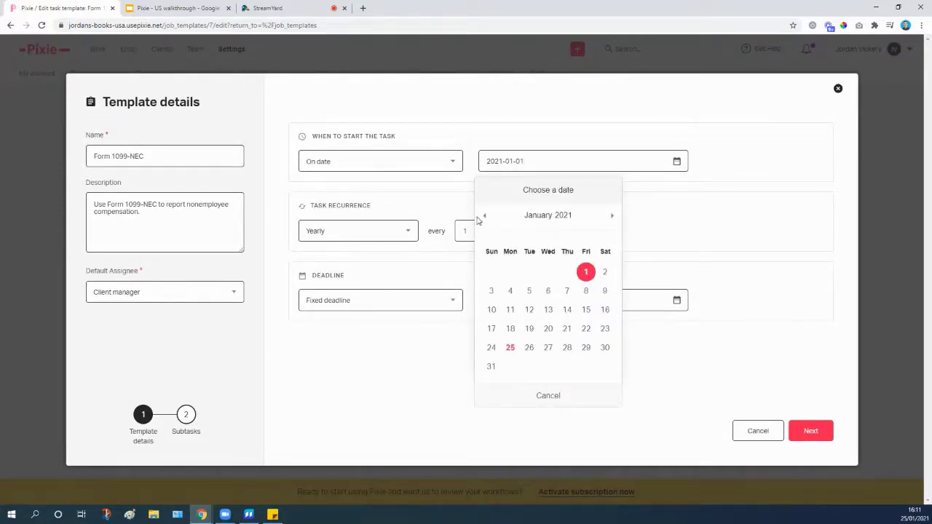
{"action": "left_click", "coordinate": [483, 217]}
{"action": "left_click", "coordinate": [484, 216]}
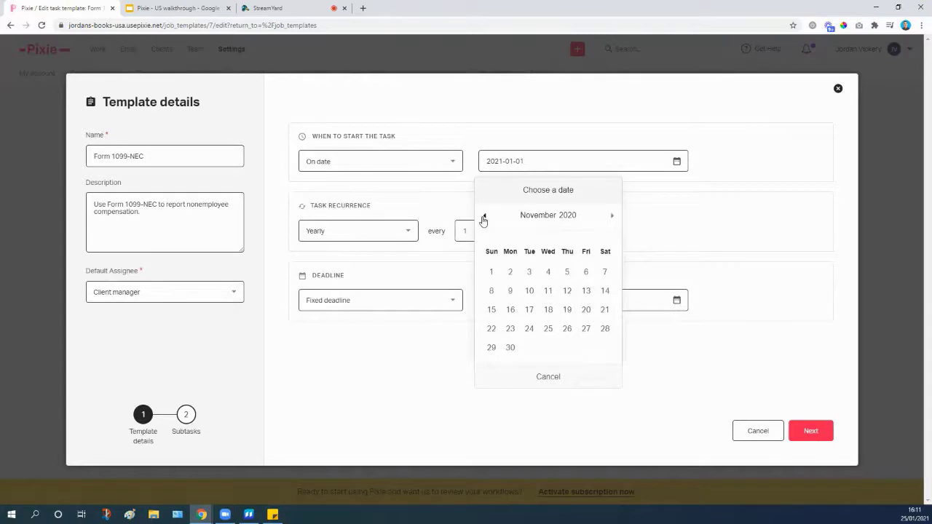
{"action": "left_click", "coordinate": [492, 311]}
Confirm the yearly recurrence and the 31 January 2021 deadline, then move to subtasks.
{"action": "left_click", "coordinate": [478, 232]}
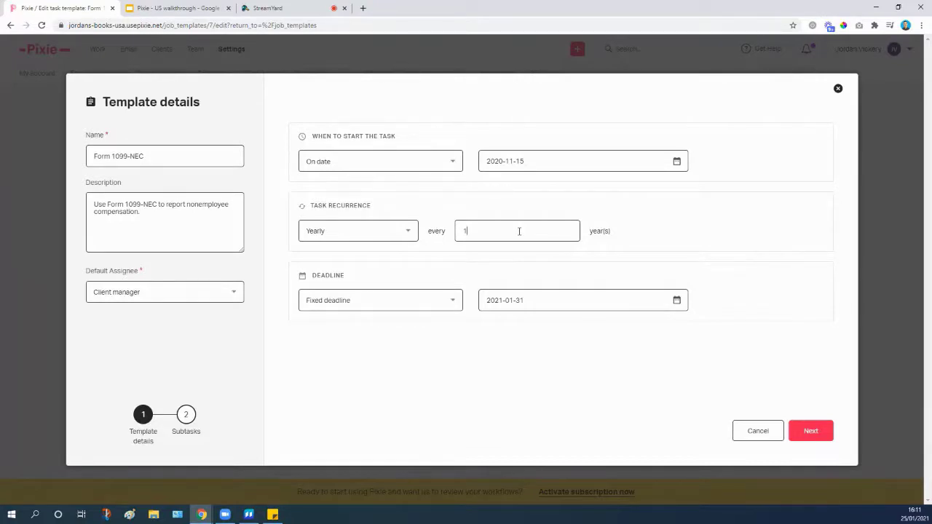
{"action": "left_click", "coordinate": [520, 231]}
{"action": "left_click", "coordinate": [560, 301]}
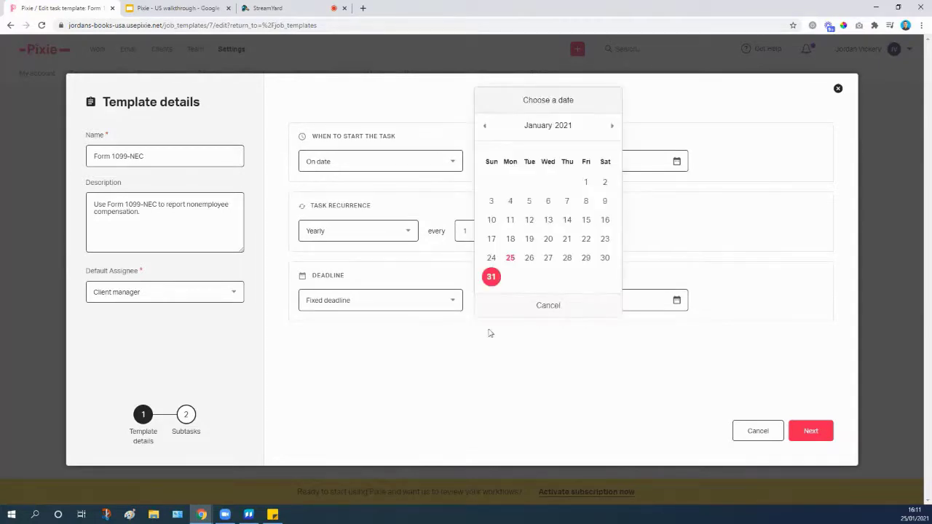
{"action": "left_click", "coordinate": [491, 280]}
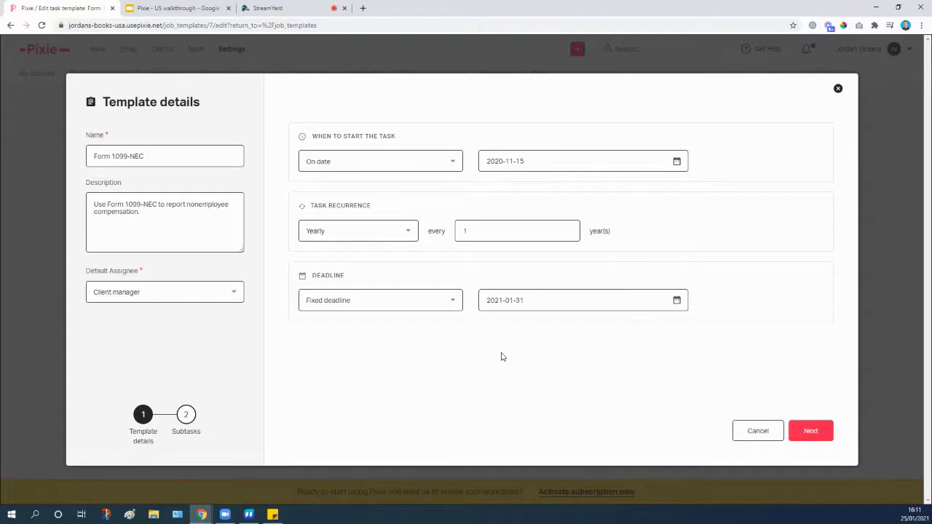
{"action": "left_click", "coordinate": [815, 433]}
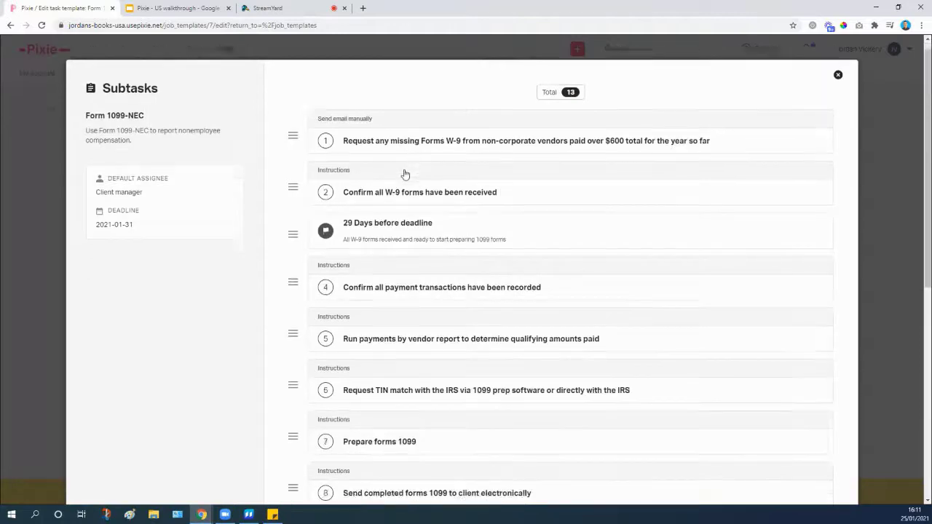
Open subtask 1 to view its manual 'Missing W-9 forms' email with the upload-link placeholder.
{"action": "scroll", "coordinate": [402, 179], "scroll_direction": "down", "scroll_amount": 3}
{"action": "scroll", "coordinate": [402, 188], "scroll_direction": "up", "scroll_amount": 3}
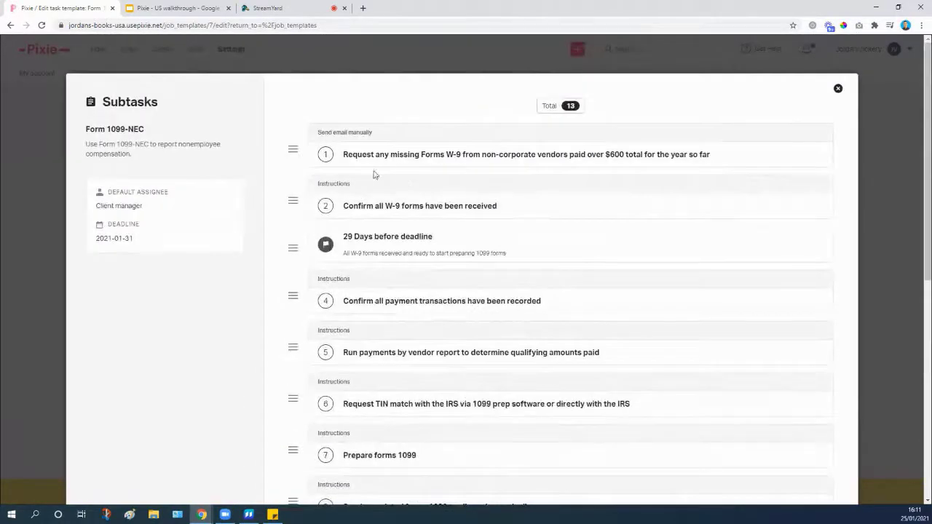
{"action": "scroll", "coordinate": [401, 163], "scroll_direction": "down", "scroll_amount": 5}
{"action": "scroll", "coordinate": [402, 183], "scroll_direction": "down", "scroll_amount": 2}
{"action": "scroll", "coordinate": [381, 316], "scroll_direction": "up", "scroll_amount": 6}
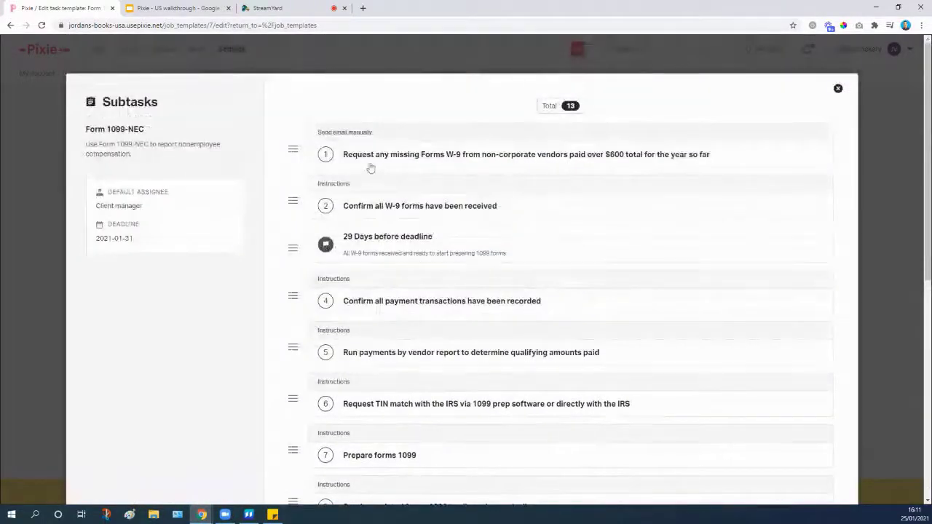
{"action": "left_click", "coordinate": [364, 156]}
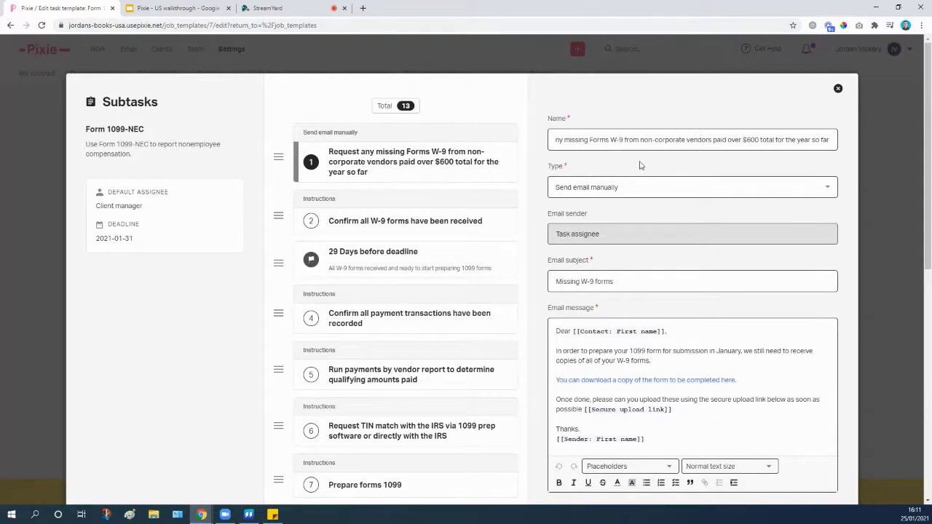
{"action": "scroll", "coordinate": [640, 167], "scroll_direction": "down", "scroll_amount": 2}
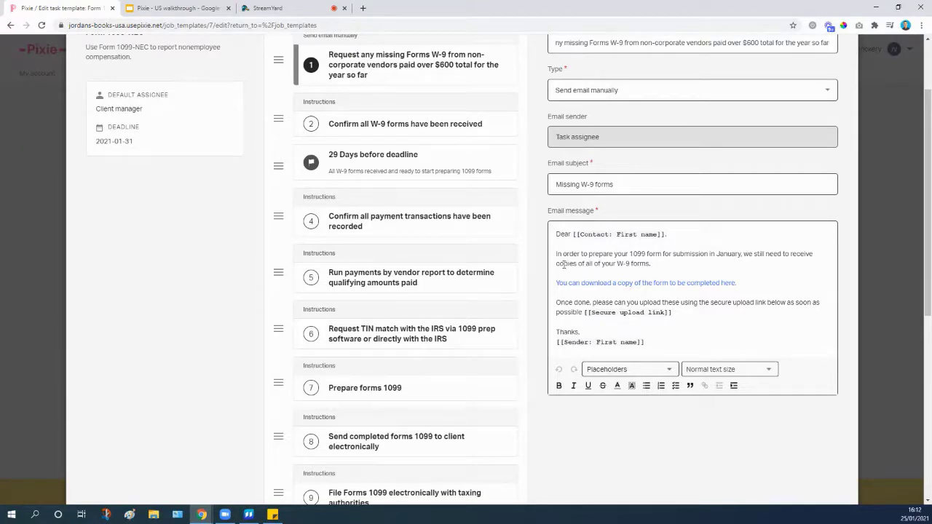
{"action": "scroll", "coordinate": [349, 134], "scroll_direction": "up", "scroll_amount": 2}
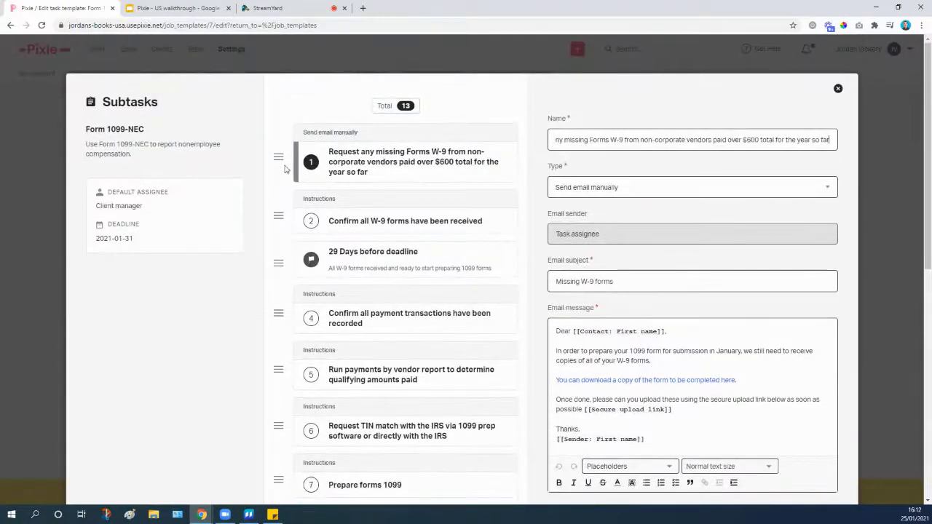
{"action": "scroll", "coordinate": [575, 193], "scroll_direction": "down", "scroll_amount": 2}
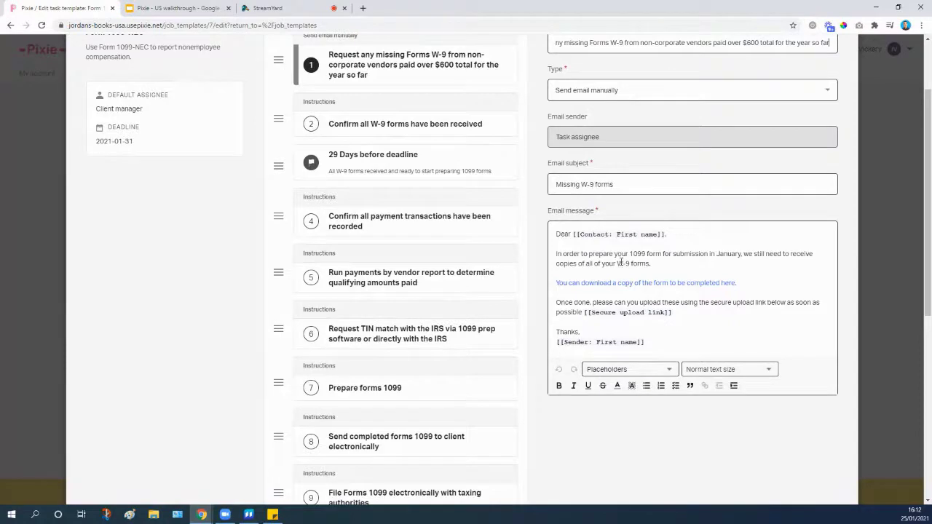
{"action": "left_click", "coordinate": [645, 319]}
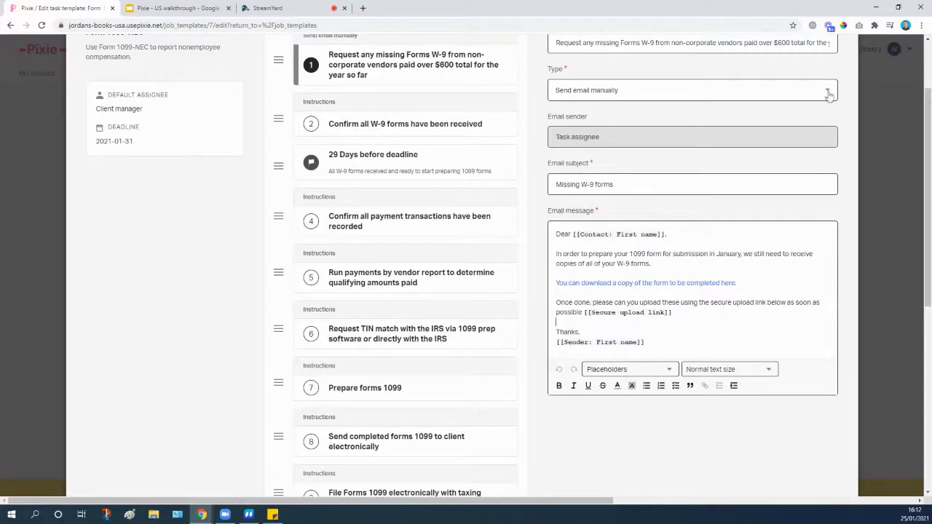
{"action": "left_click", "coordinate": [341, 128]}
{"action": "scroll", "coordinate": [379, 133], "scroll_direction": "up", "scroll_amount": 2}
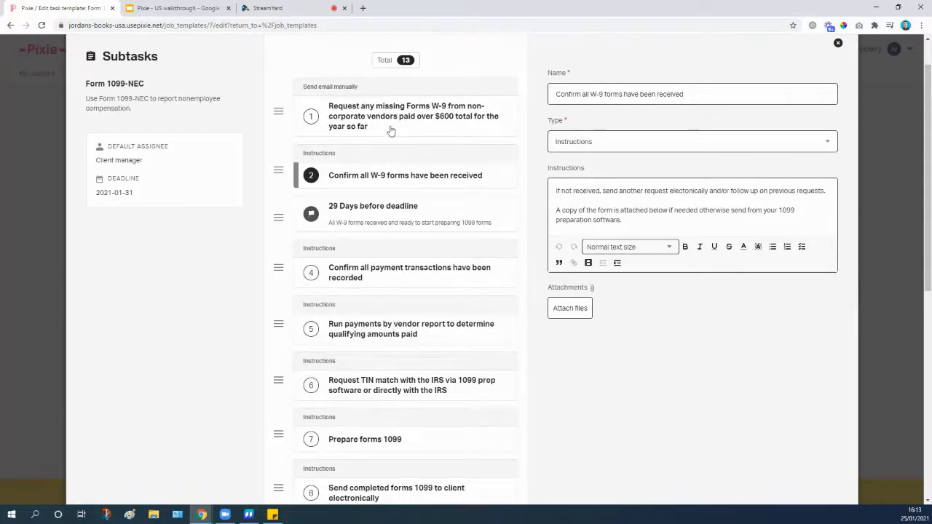
{"action": "left_click", "coordinate": [389, 131]}
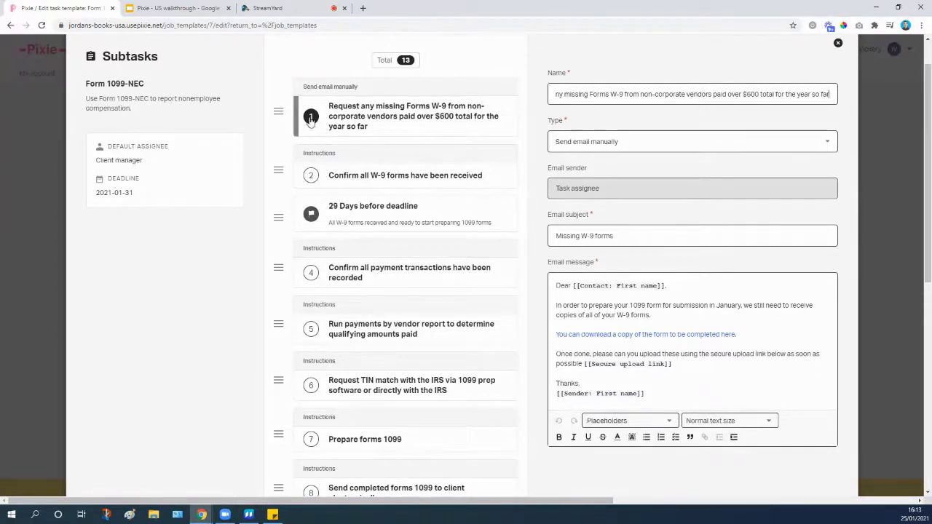
Scroll past the 13 subtasks ending in 'Extra step' and add a new subtask.
{"action": "scroll", "coordinate": [416, 153], "scroll_direction": "down", "scroll_amount": 1}
{"action": "scroll", "coordinate": [408, 164], "scroll_direction": "up", "scroll_amount": 2}
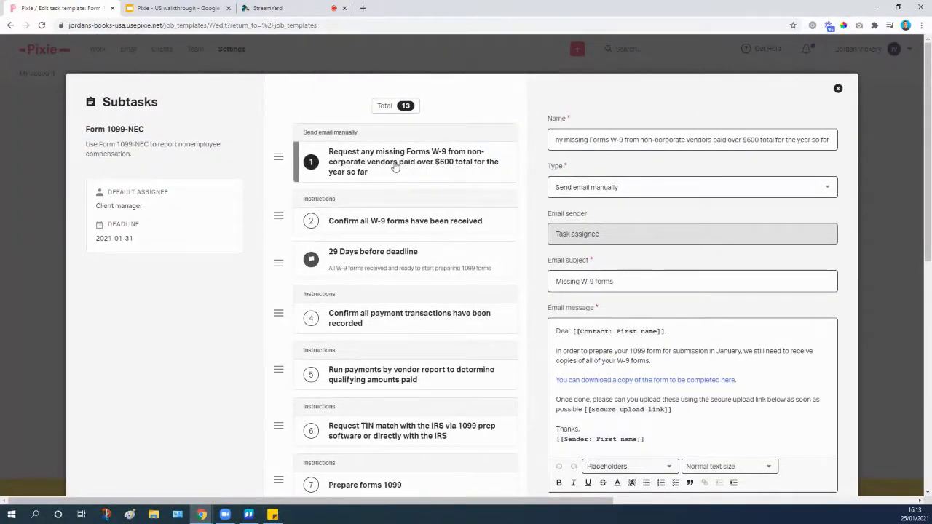
{"action": "scroll", "coordinate": [393, 166], "scroll_direction": "down", "scroll_amount": 8}
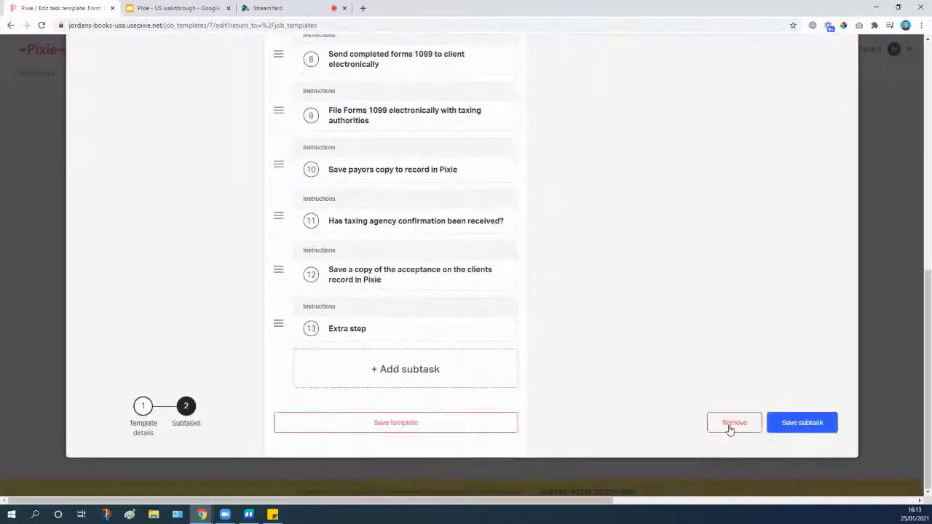
{"action": "left_click", "coordinate": [728, 427]}
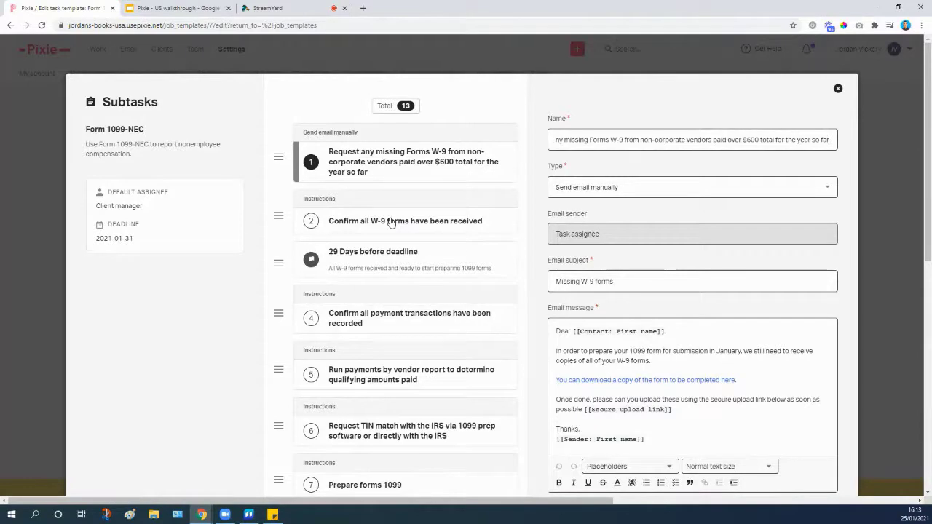
{"action": "scroll", "coordinate": [393, 175], "scroll_direction": "down", "scroll_amount": 5}
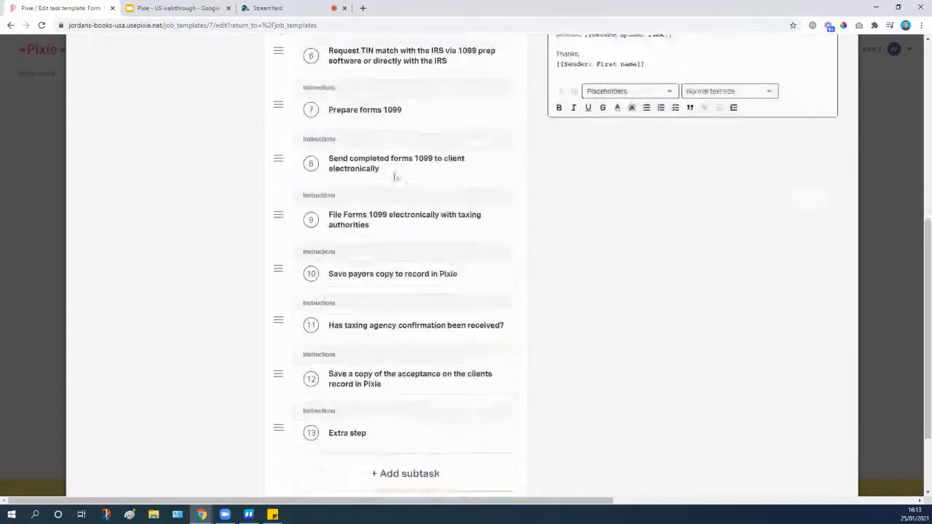
{"action": "scroll", "coordinate": [396, 176], "scroll_direction": "down", "scroll_amount": 3}
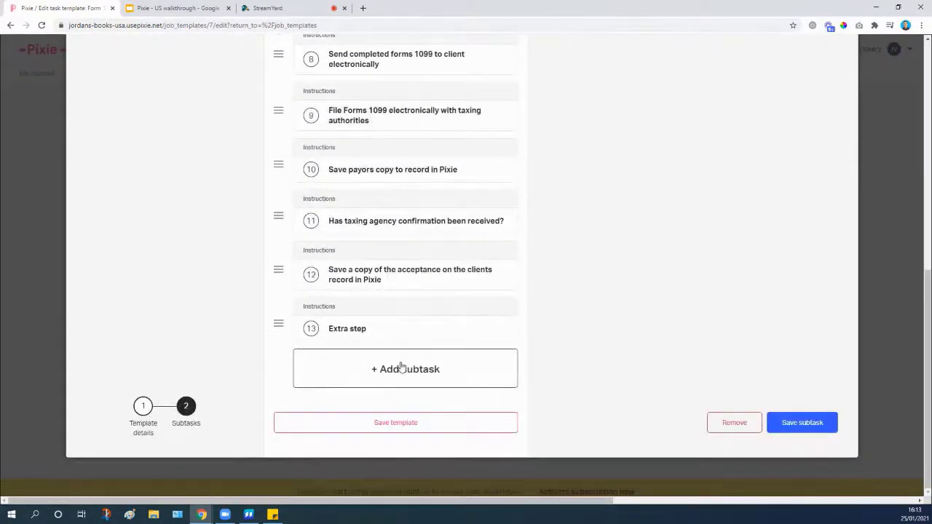
{"action": "left_click", "coordinate": [401, 368]}
Name the new subtask 'Check aplication' with instructions 'Logins:' and 'Link here'.
{"action": "type", "text": "Log"}
{"action": "key", "text": "BackSpace"}
{"action": "key", "text": "BackSpace"}
{"action": "key", "text": "BackSpace"}
{"action": "type", "text": "Check aplication"}
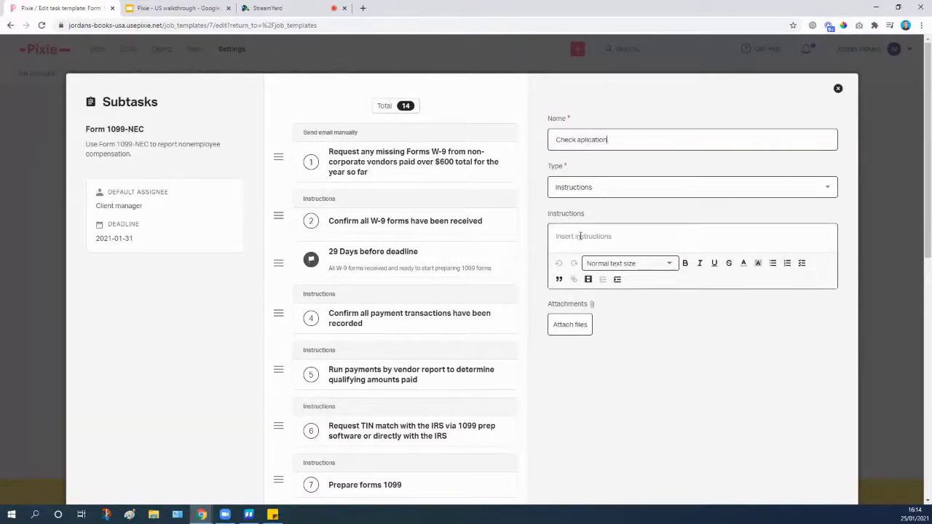
{"action": "left_click", "coordinate": [581, 236]}
{"action": "type", "text": "Logins:"}
{"action": "key", "text": "Return"}
{"action": "type", "text": "Link here"}
{"action": "left_click_drag", "start_coordinate": [585, 256], "coordinate": [551, 257]}
{"action": "left_click", "coordinate": [573, 298]}
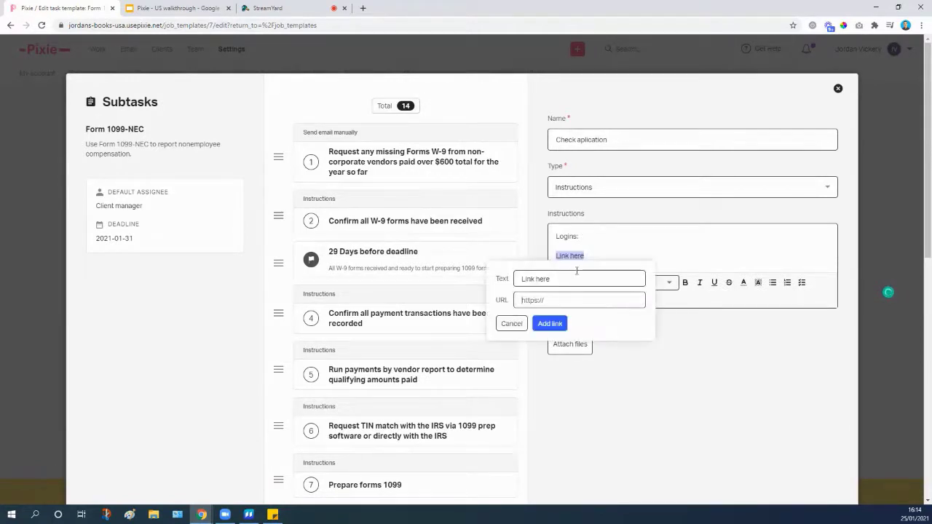
{"action": "type", "text": "wwlw.google"}
{"action": "left_click", "coordinate": [542, 325]}
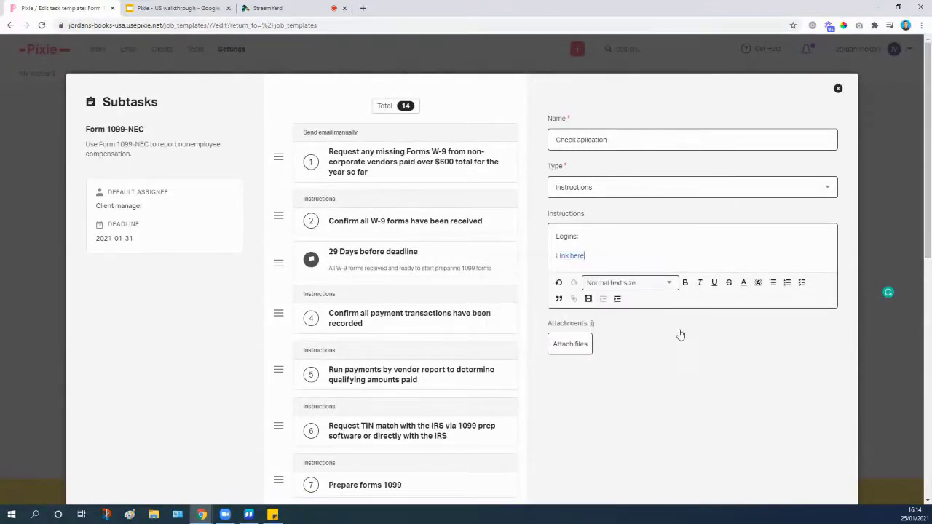
{"action": "scroll", "coordinate": [680, 333], "scroll_direction": "down", "scroll_amount": 5}
{"action": "scroll", "coordinate": [685, 339], "scroll_direction": "down", "scroll_amount": 3}
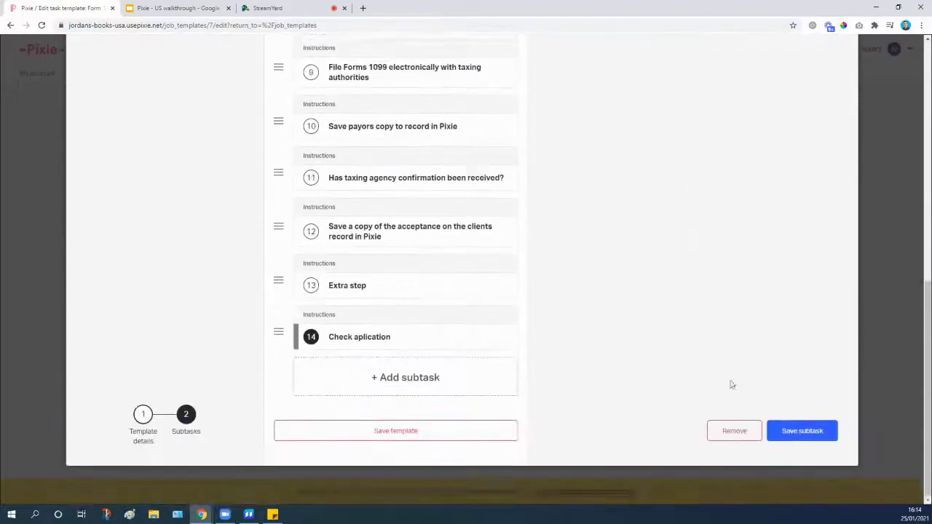
{"action": "left_click", "coordinate": [799, 437]}
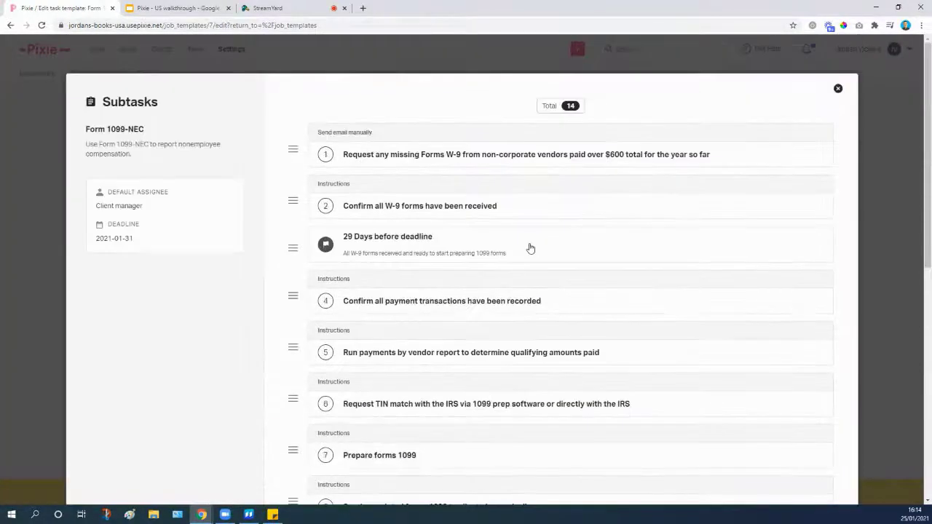
Tick both checklist items, including 'Additional point', in the payment-transactions subtask.
{"action": "left_click", "coordinate": [417, 212]}
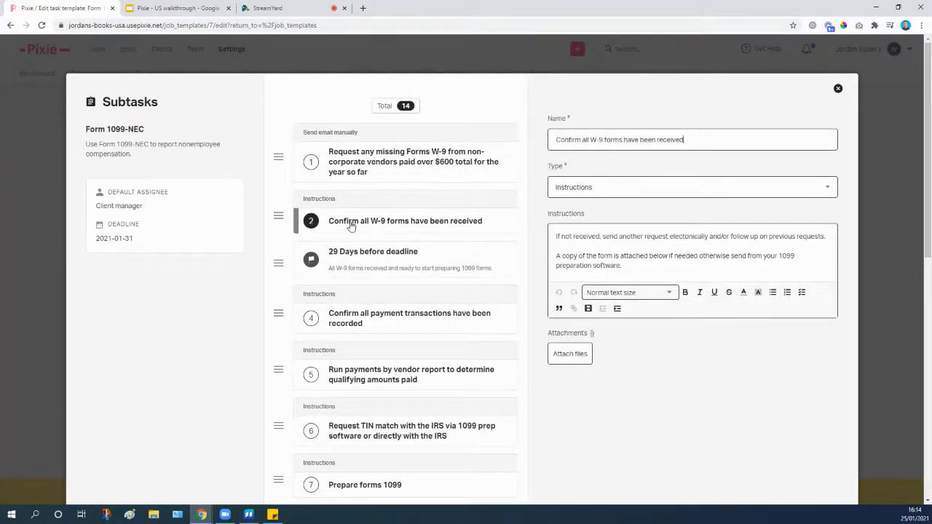
{"action": "scroll", "coordinate": [386, 229], "scroll_direction": "down", "scroll_amount": 1}
{"action": "left_click", "coordinate": [373, 268]}
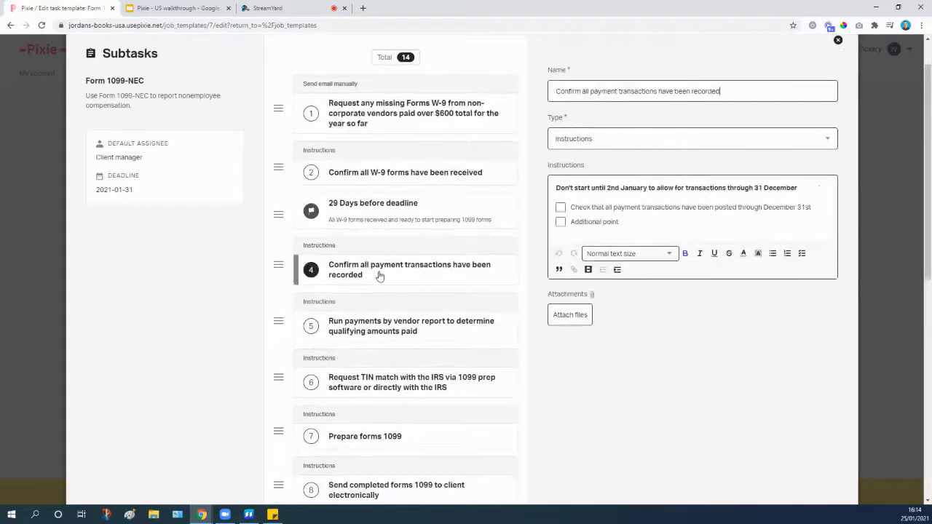
{"action": "left_click", "coordinate": [560, 208]}
{"action": "left_click", "coordinate": [560, 222]}
Review the vendor-report and 'Request TIN match' subtasks, subtasks 5 and 6.
{"action": "scroll", "coordinate": [468, 223], "scroll_direction": "down", "scroll_amount": 1}
{"action": "scroll", "coordinate": [467, 211], "scroll_direction": "down", "scroll_amount": 2}
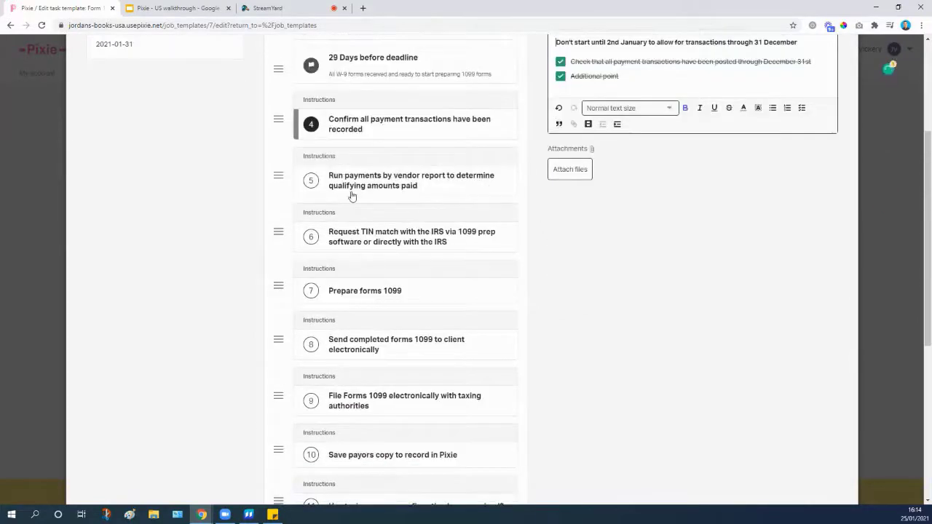
{"action": "left_click", "coordinate": [466, 196]}
{"action": "scroll", "coordinate": [489, 231], "scroll_direction": "down", "scroll_amount": 2}
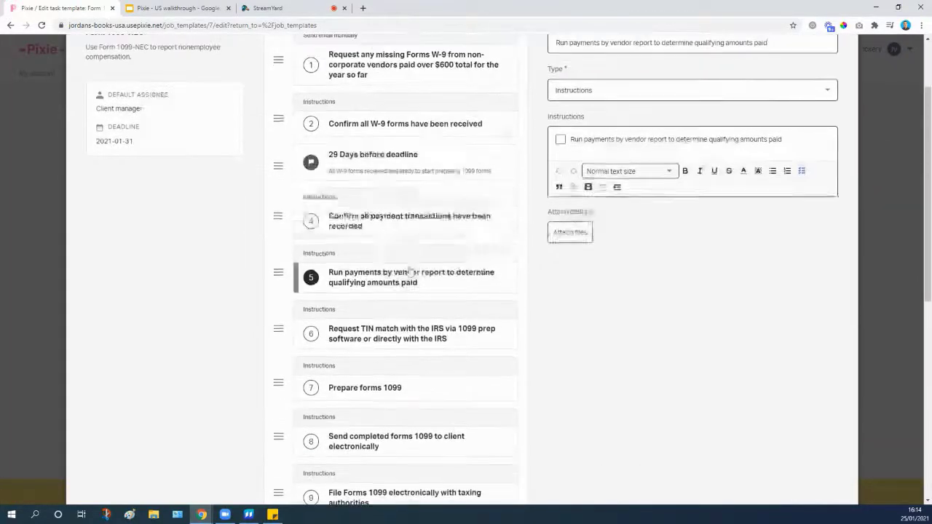
{"action": "left_click", "coordinate": [391, 339]}
{"action": "scroll", "coordinate": [390, 333], "scroll_direction": "down", "scroll_amount": 2}
{"action": "scroll", "coordinate": [389, 333], "scroll_direction": "up", "scroll_amount": 4}
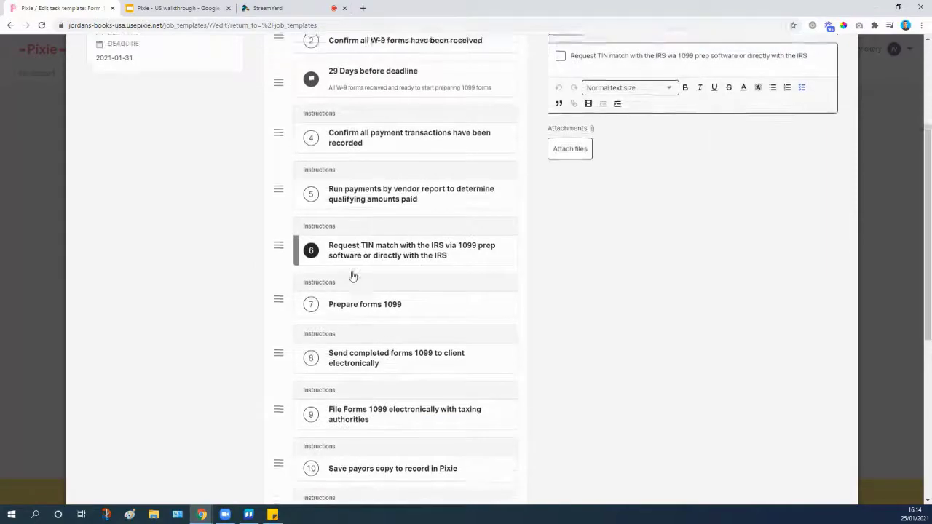
{"action": "scroll", "coordinate": [348, 258], "scroll_direction": "down", "scroll_amount": 3}
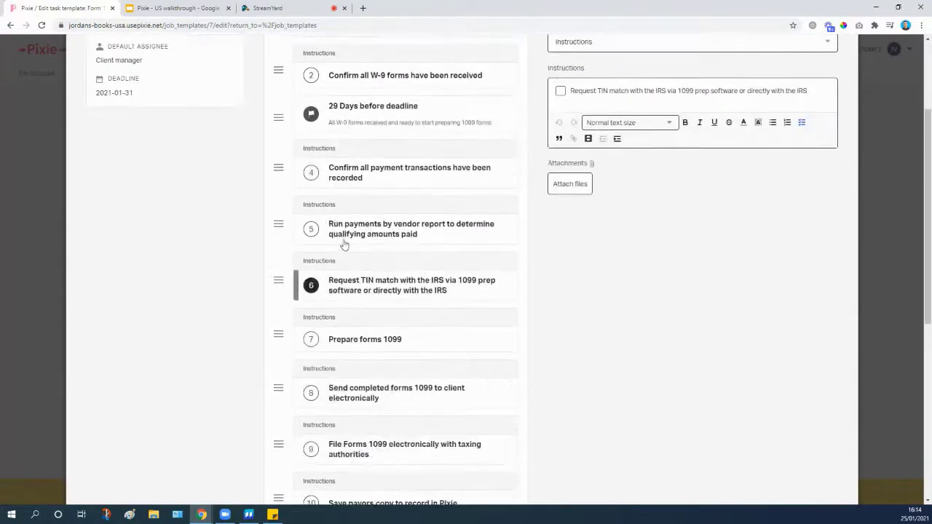
{"action": "scroll", "coordinate": [345, 246], "scroll_direction": "up", "scroll_amount": 2}
{"action": "scroll", "coordinate": [350, 247], "scroll_direction": "down", "scroll_amount": 2}
{"action": "scroll", "coordinate": [352, 250], "scroll_direction": "up", "scroll_amount": 2}
{"action": "scroll", "coordinate": [339, 163], "scroll_direction": "down", "scroll_amount": 2}
{"action": "scroll", "coordinate": [339, 163], "scroll_direction": "down", "scroll_amount": 8}
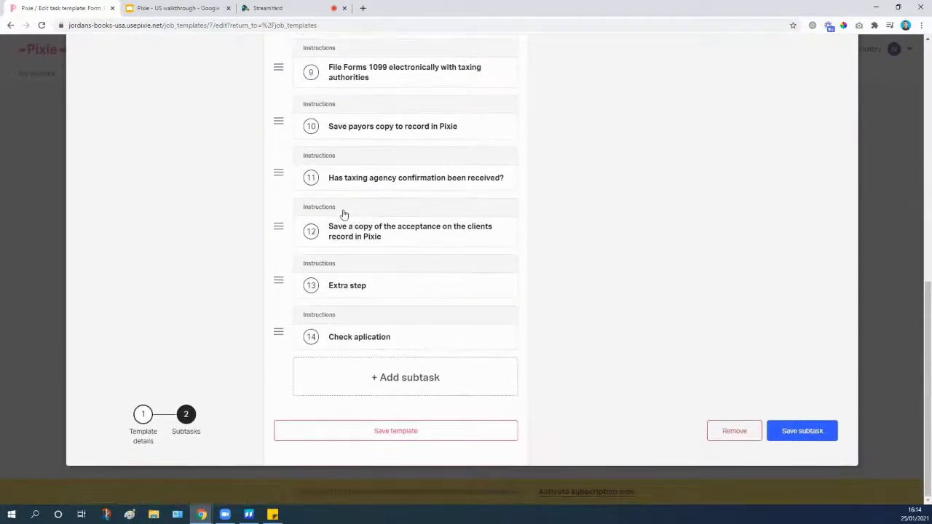
{"action": "scroll", "coordinate": [343, 211], "scroll_direction": "up", "scroll_amount": 10}
{"action": "scroll", "coordinate": [332, 188], "scroll_direction": "down", "scroll_amount": 4}
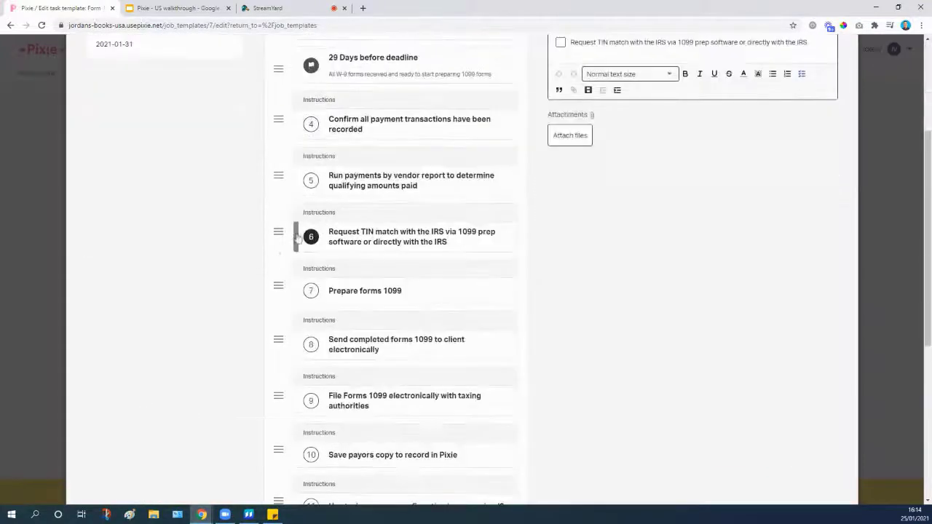
Remove the 'Check aplication' subtask from the template.
{"action": "mouse_move", "coordinate": [278, 233]}
{"action": "left_mouse_down"}
{"action": "mouse_move", "coordinate": [278, 284]}
{"action": "mouse_move", "coordinate": [279, 235]}
{"action": "left_mouse_up"}
{"action": "scroll", "coordinate": [386, 345], "scroll_direction": "down", "scroll_amount": 5}
{"action": "left_click", "coordinate": [387, 345]}
{"action": "scroll", "coordinate": [500, 360], "scroll_direction": "down", "scroll_amount": 10}
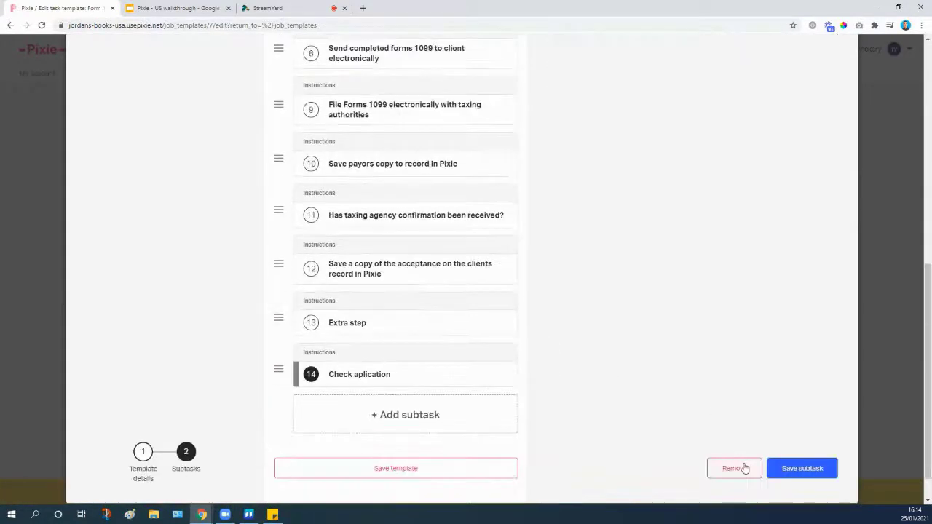
{"action": "left_click", "coordinate": [744, 468]}
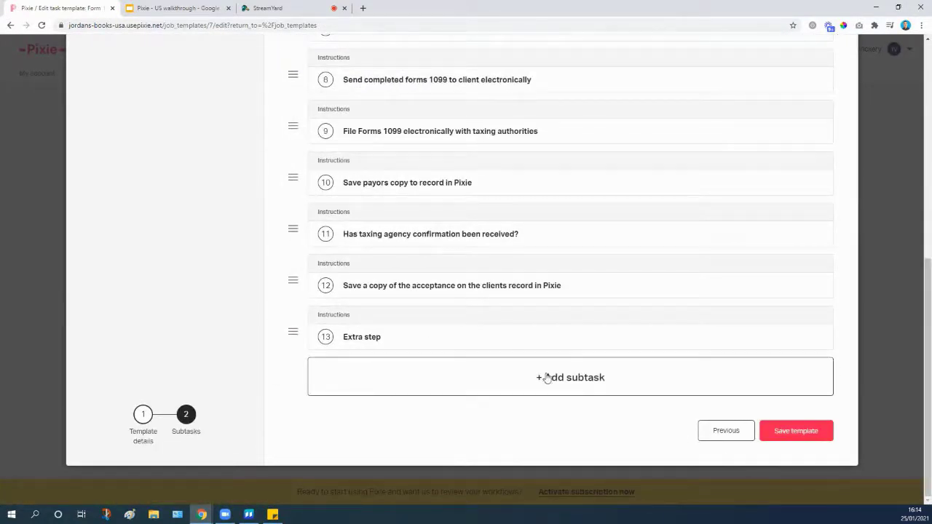
Add subtask 'Task 14' whose instructions are a checklist of Item 1, Item 2 and Item 3.
{"action": "left_click", "coordinate": [560, 385]}
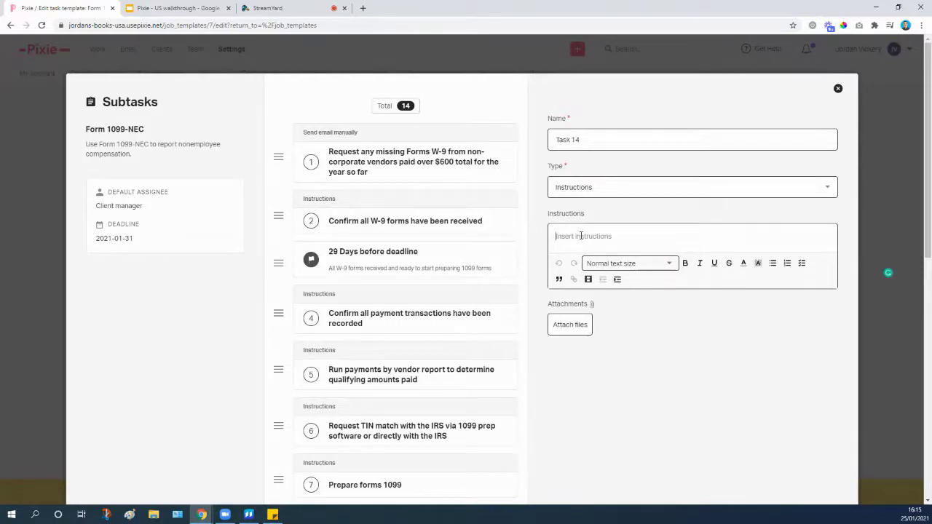
{"action": "left_click", "coordinate": [802, 263]}
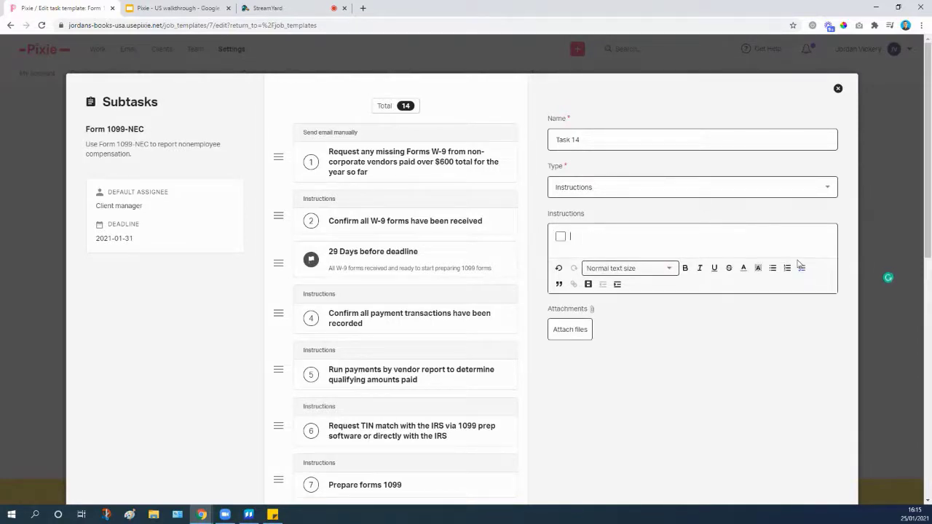
{"action": "type", "text": "Item 1"}
{"action": "key", "text": "Return"}
{"action": "type", "text": "Item 2"}
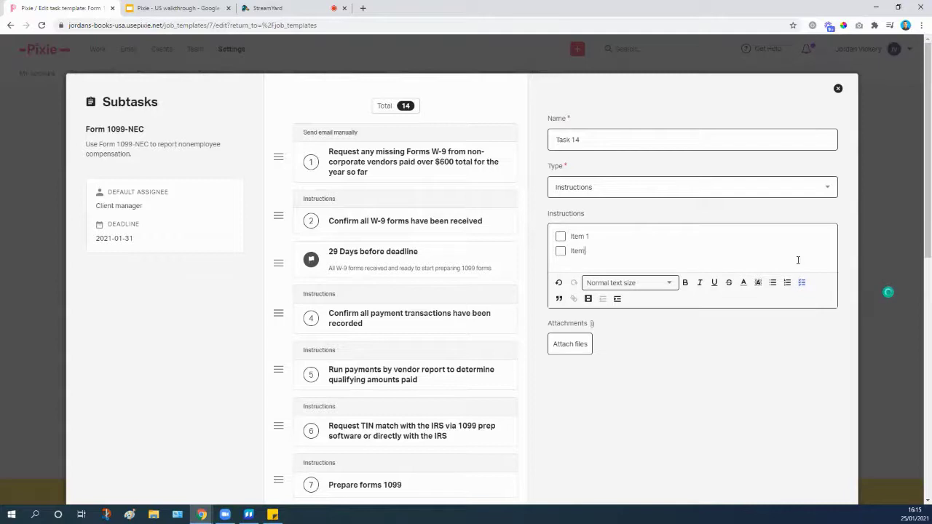
{"action": "key", "text": "Return"}
{"action": "type", "text": "Item 3"}
{"action": "key", "text": "Return"}
{"action": "key", "text": "Return"}
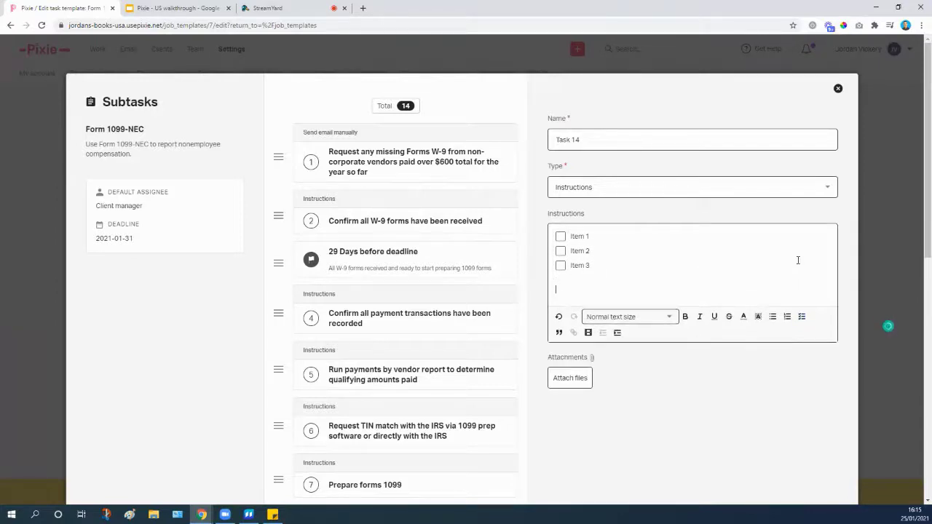
{"action": "left_click", "coordinate": [589, 332]}
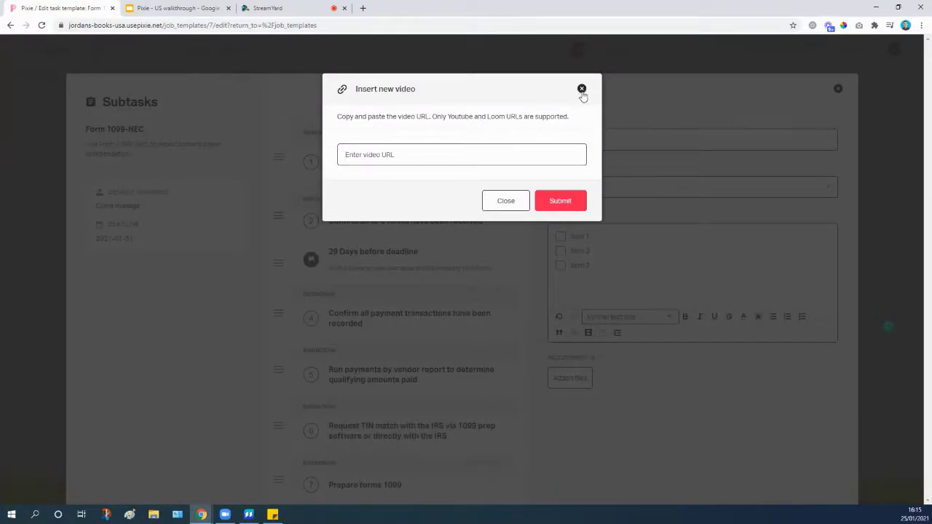
{"action": "left_click", "coordinate": [583, 90]}
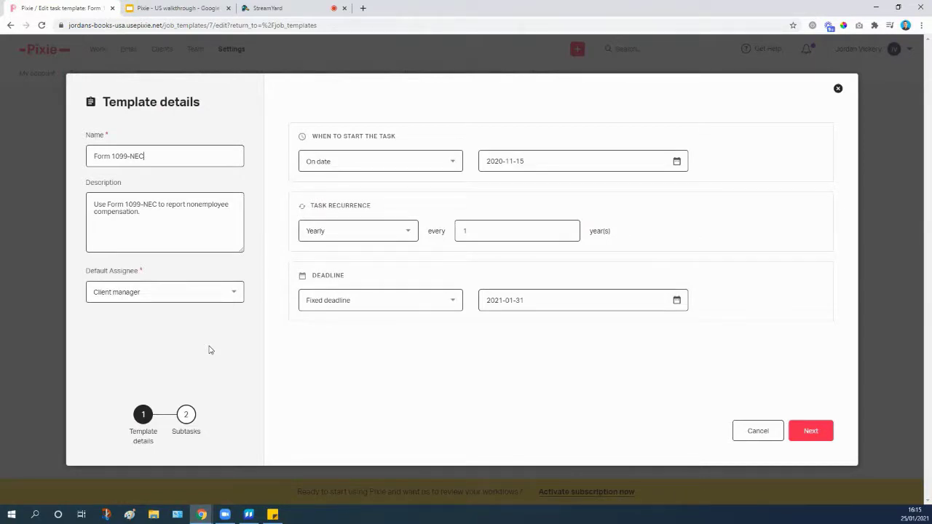
Go to the subtasks and review the payment-transactions subtask's checklist instructions.
{"action": "left_click", "coordinate": [812, 432]}
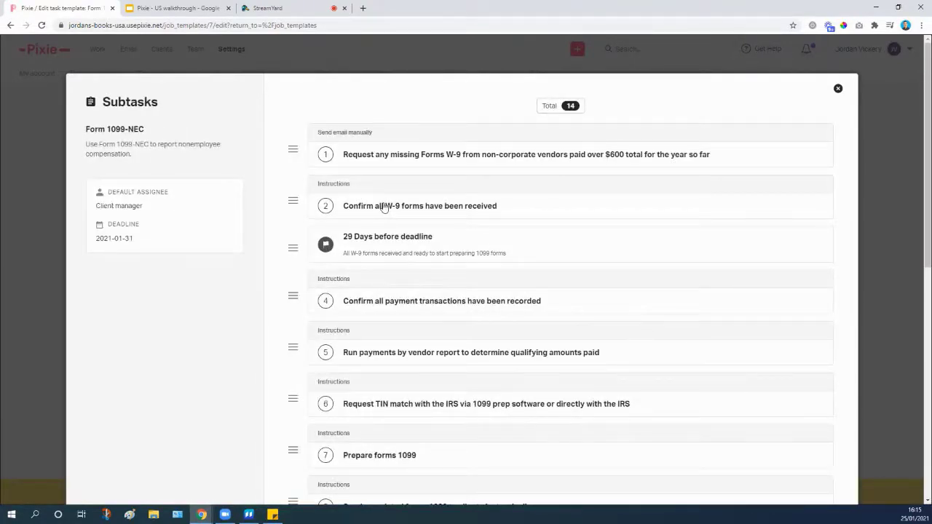
{"action": "scroll", "coordinate": [386, 235], "scroll_direction": "down", "scroll_amount": 1}
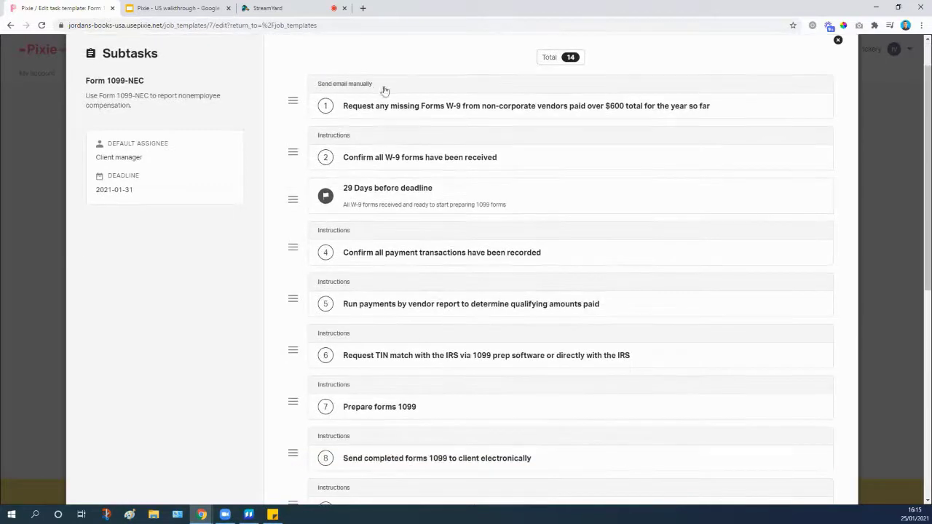
{"action": "left_click", "coordinate": [368, 252]}
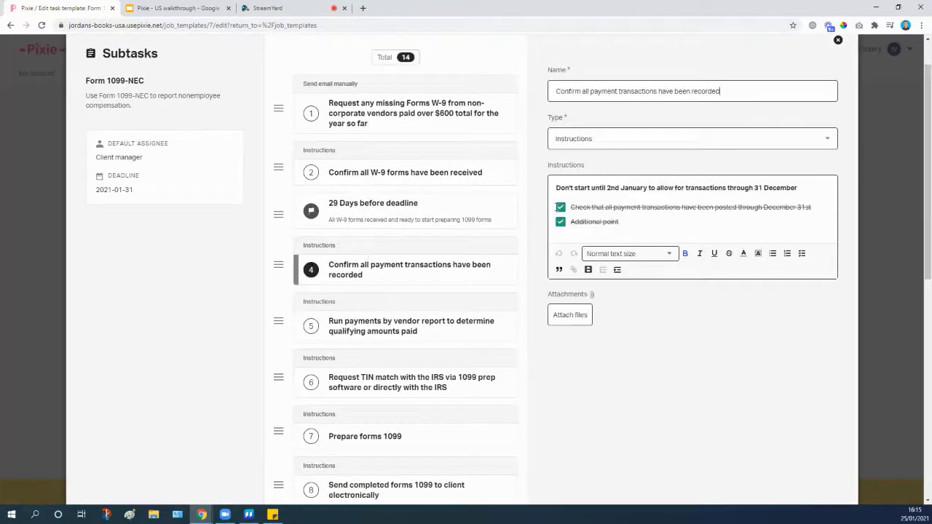
{"action": "left_click", "coordinate": [641, 222]}
{"action": "scroll", "coordinate": [668, 184], "scroll_direction": "up", "scroll_amount": 1}
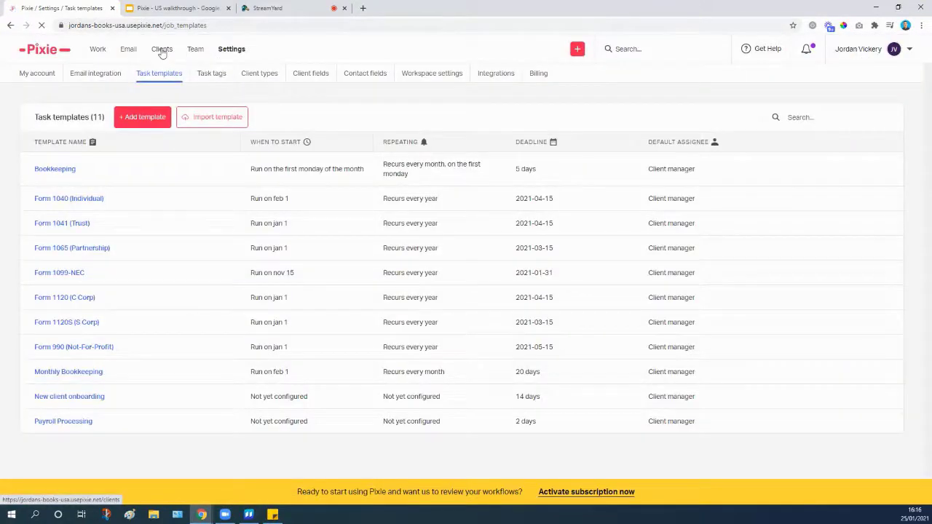
Open the My day to-do list and set the due-date filter to any time, showing 10 tasks.
{"action": "left_click", "coordinate": [162, 53]}
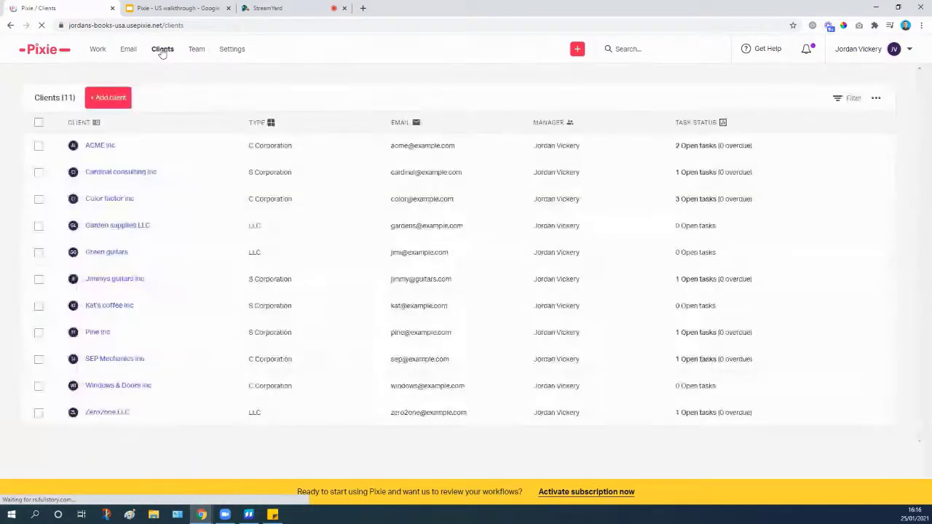
{"action": "left_click", "coordinate": [100, 49]}
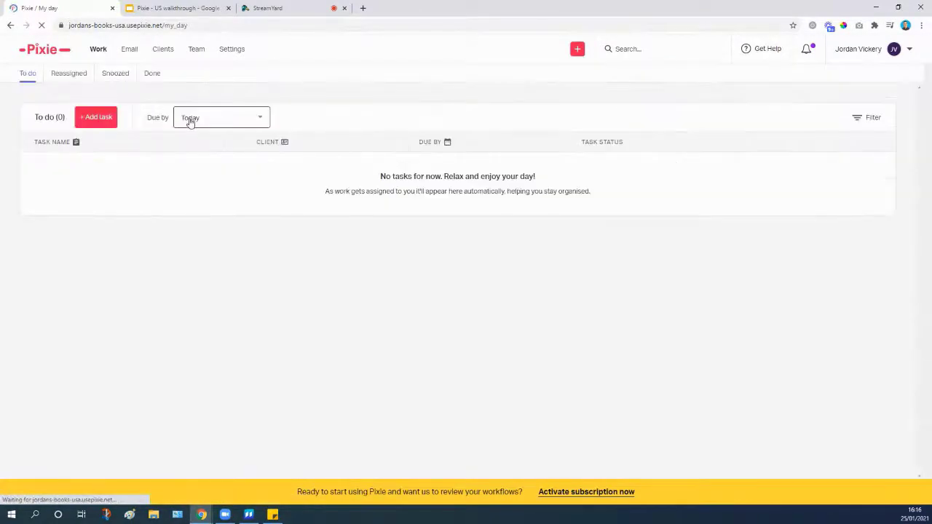
{"action": "left_click", "coordinate": [190, 121]}
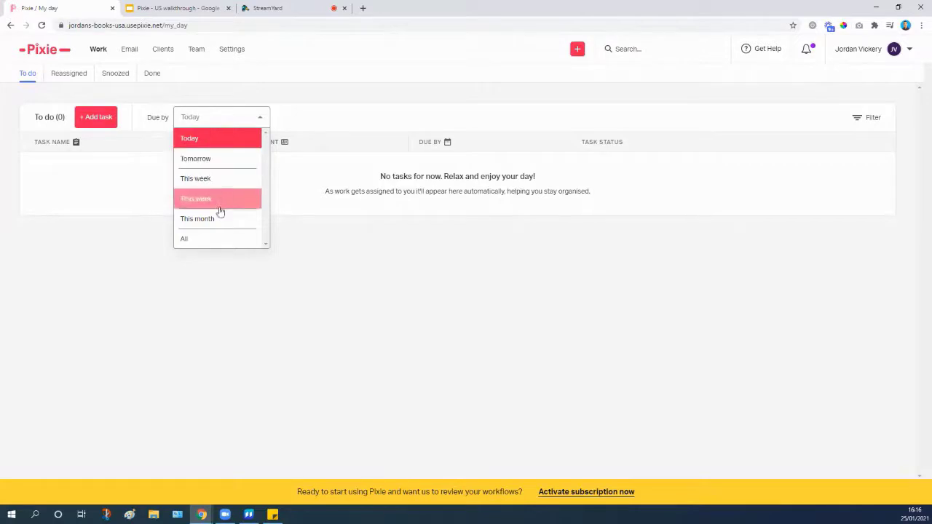
{"action": "left_click", "coordinate": [204, 239]}
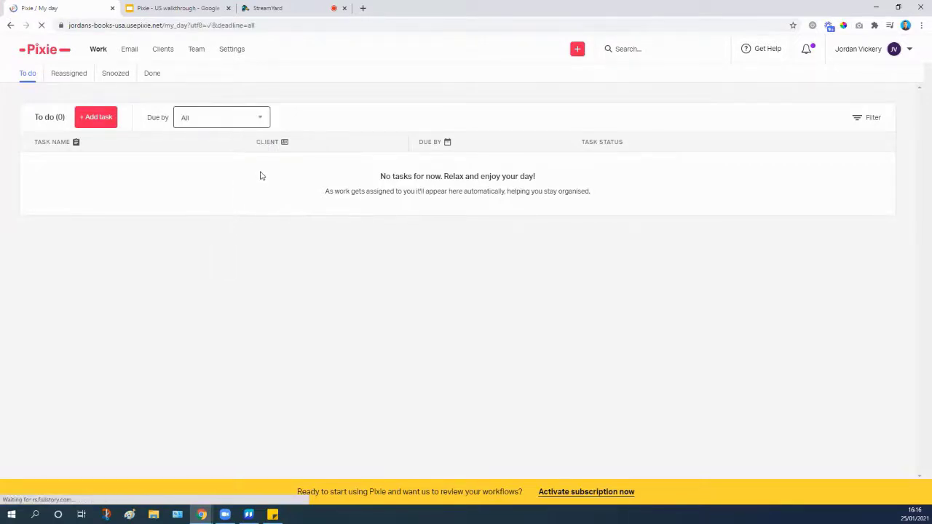
{"action": "scroll", "coordinate": [110, 204], "scroll_direction": "down", "scroll_amount": 1}
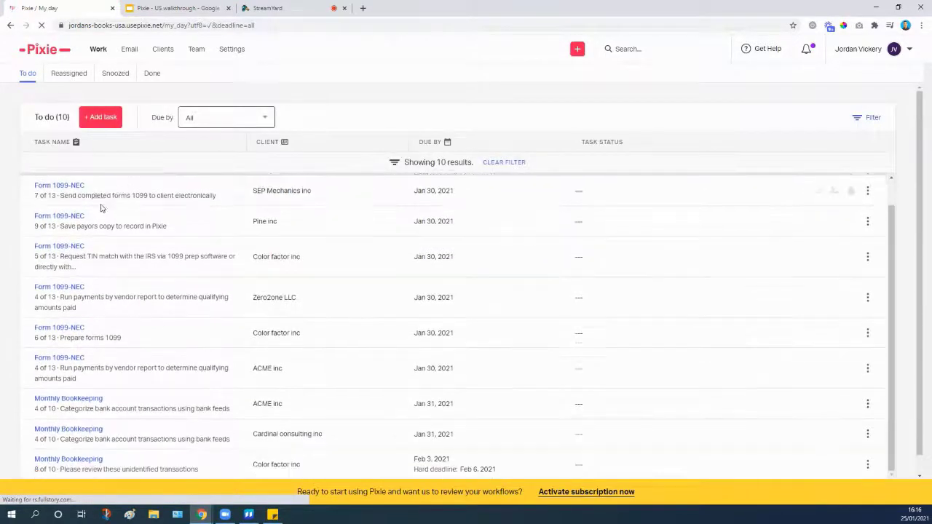
{"action": "scroll", "coordinate": [80, 215], "scroll_direction": "up", "scroll_amount": 1}
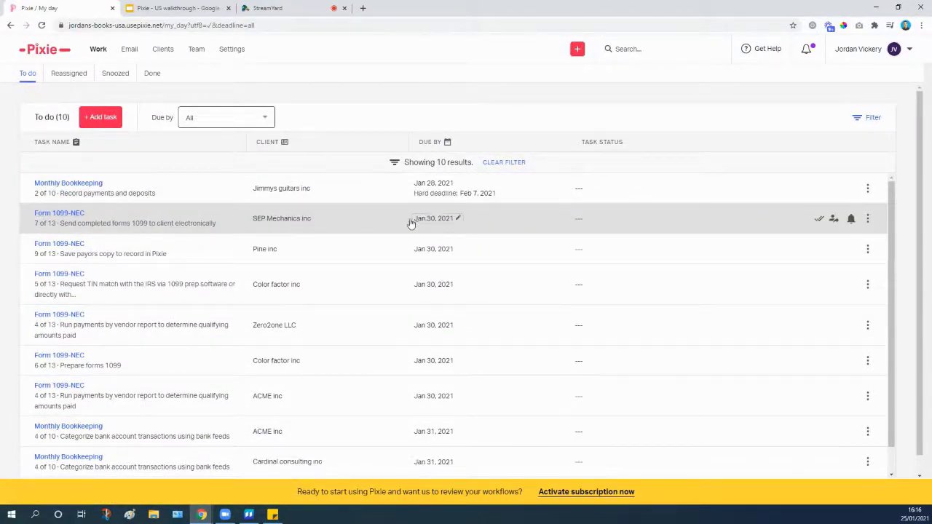
Mark SEP Mechanics Form 1099-NEC subtask 8, sending completed Forms 1099, as done and return to Work.
{"action": "left_click", "coordinate": [58, 216]}
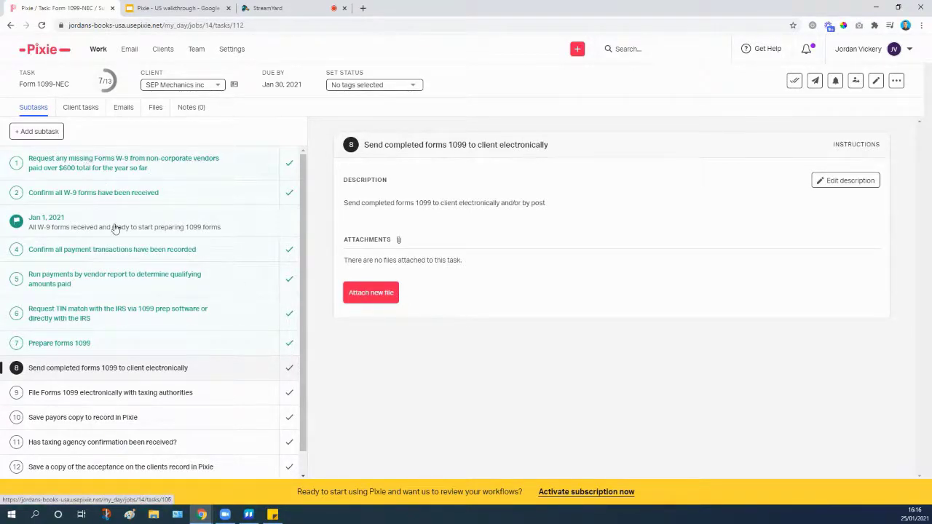
{"action": "scroll", "coordinate": [145, 292], "scroll_direction": "down", "scroll_amount": 1}
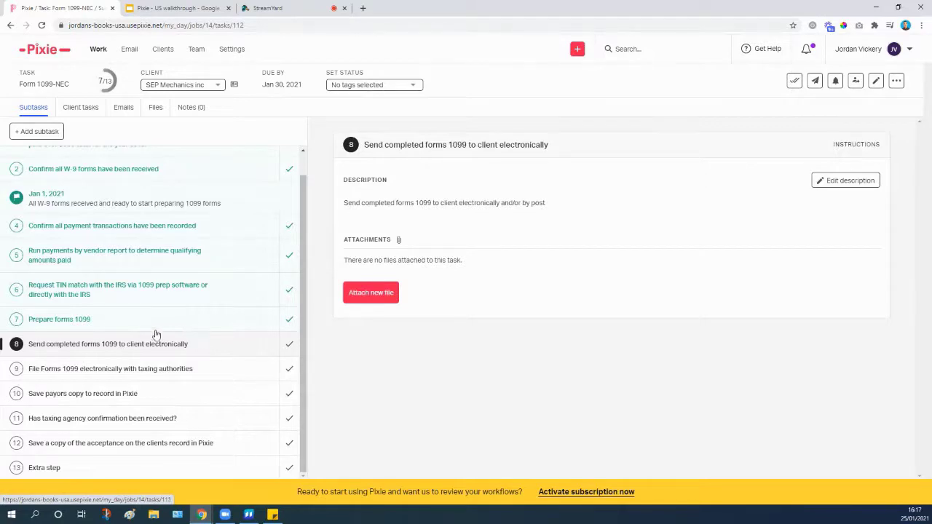
{"action": "left_click", "coordinate": [290, 345]}
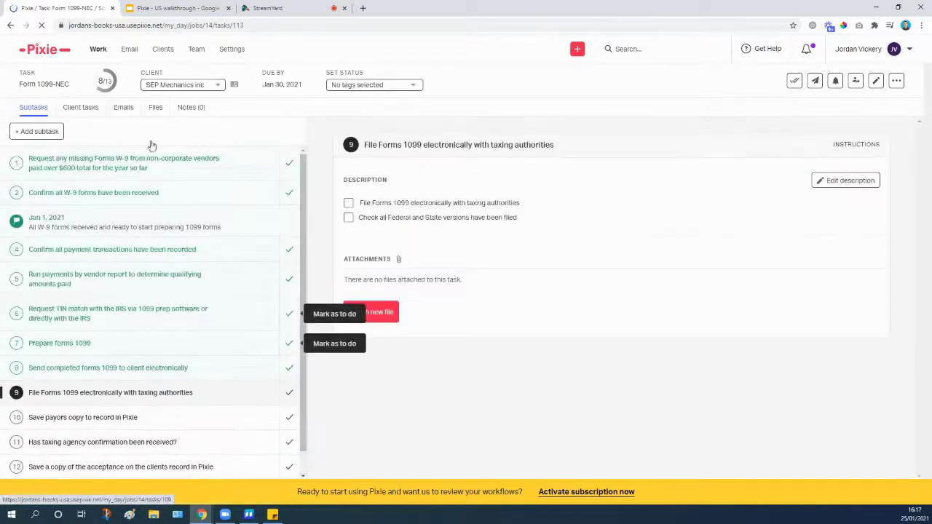
{"action": "scroll", "coordinate": [219, 246], "scroll_direction": "down", "scroll_amount": 1}
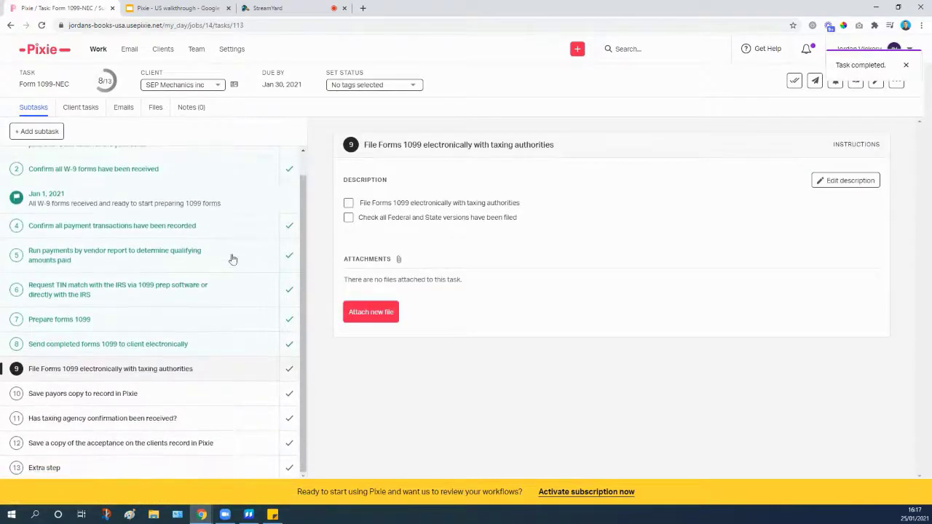
{"action": "left_click", "coordinate": [97, 49]}
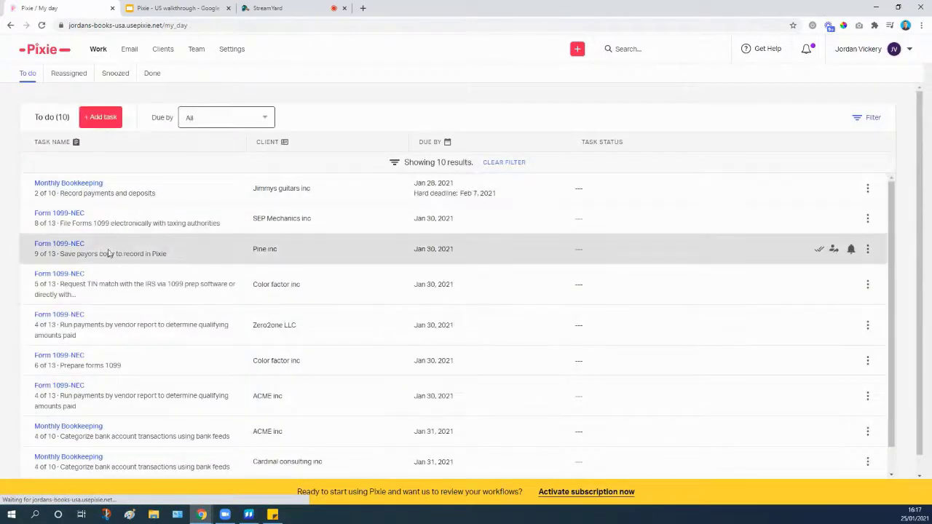
In Pine inc's Form 1099-NEC, tick the save-payors-copy item and mark subtask 10 done.
{"action": "left_click", "coordinate": [61, 245]}
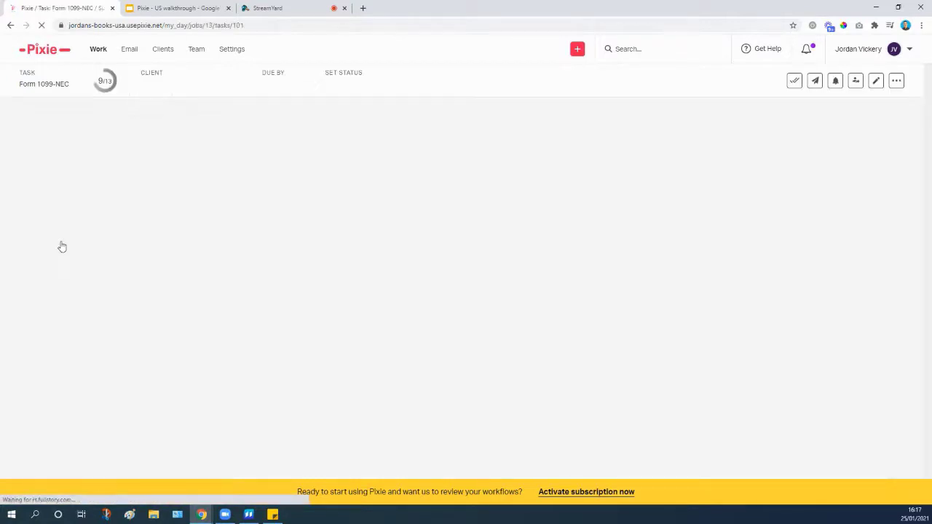
{"action": "scroll", "coordinate": [117, 291], "scroll_direction": "down", "scroll_amount": 1}
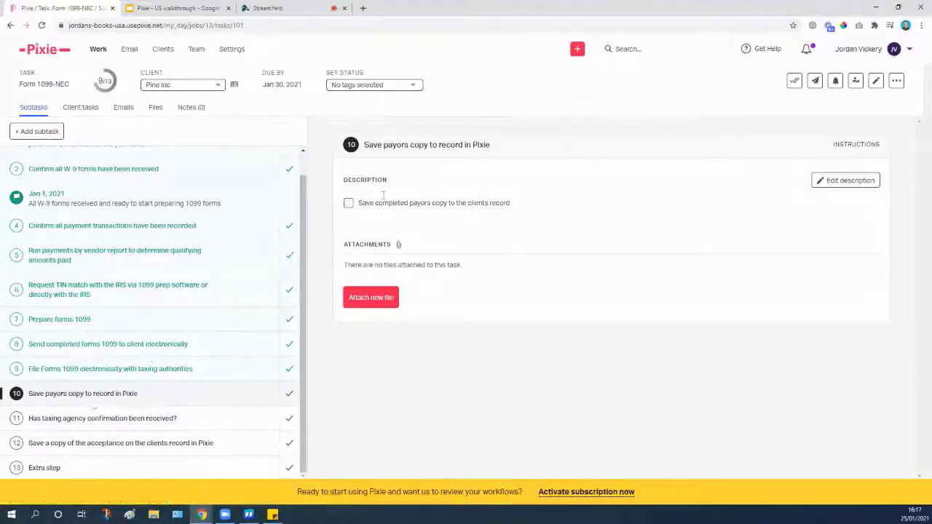
{"action": "left_click", "coordinate": [349, 204]}
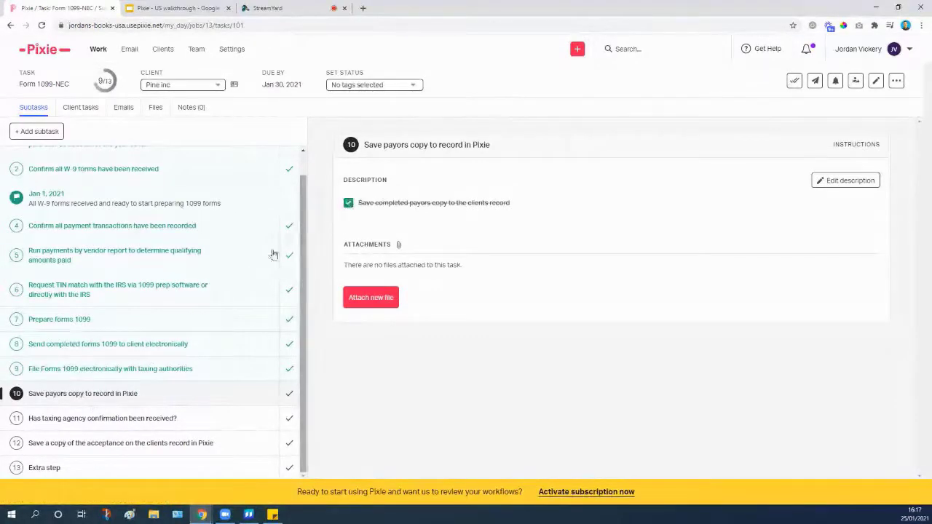
{"action": "left_click", "coordinate": [292, 394]}
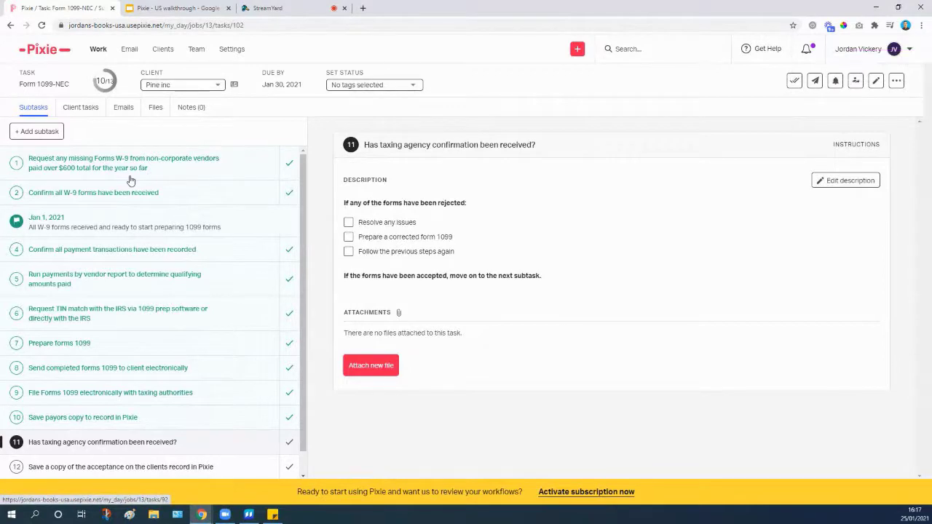
{"action": "left_click", "coordinate": [101, 51]}
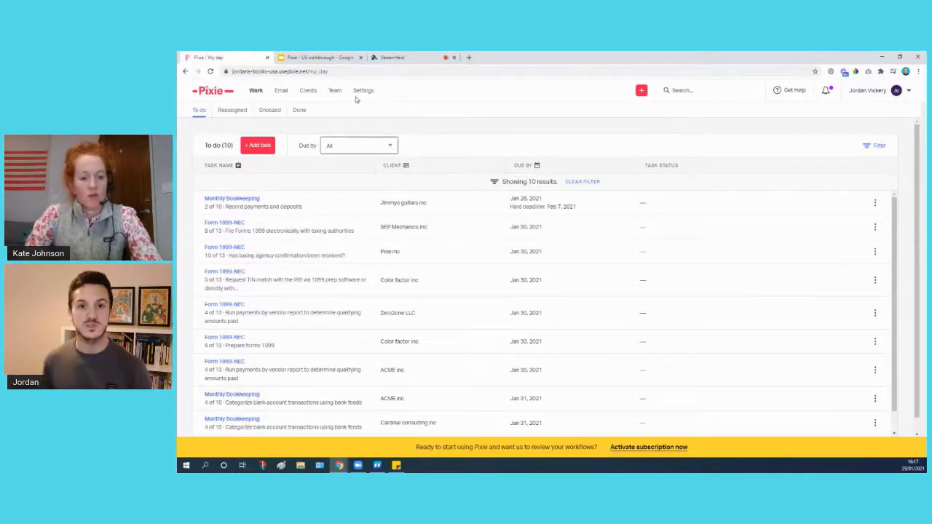
Open the workspace Settings page from the task list.
{"action": "scroll", "coordinate": [259, 205], "scroll_direction": "down", "scroll_amount": 1}
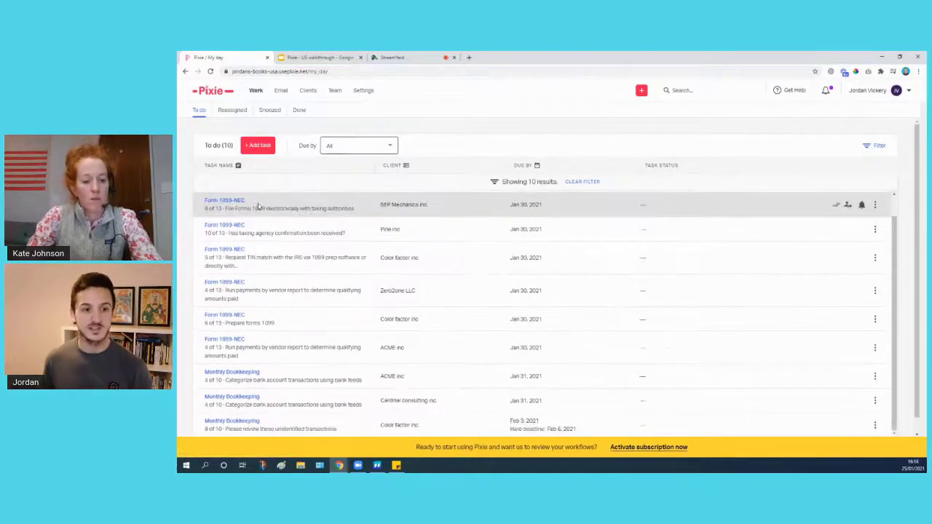
{"action": "scroll", "coordinate": [258, 206], "scroll_direction": "down", "scroll_amount": 1}
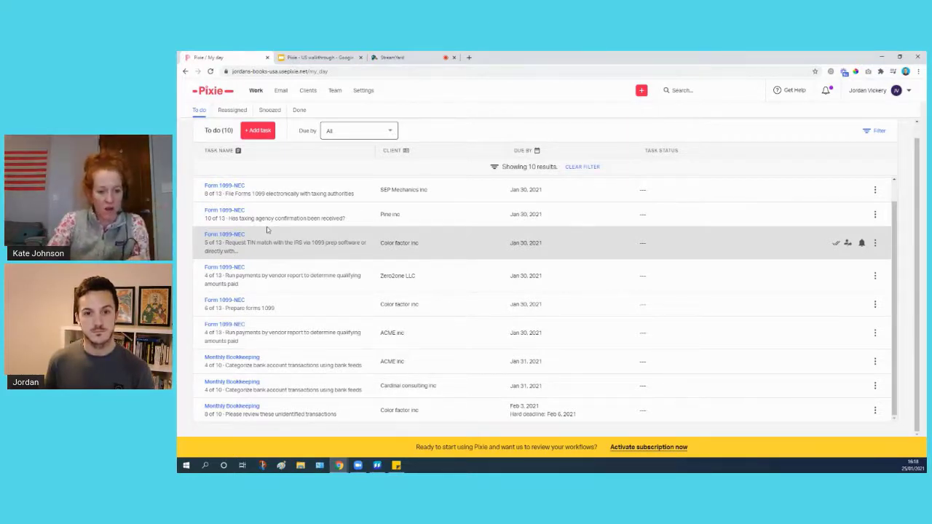
{"action": "left_click", "coordinate": [358, 95]}
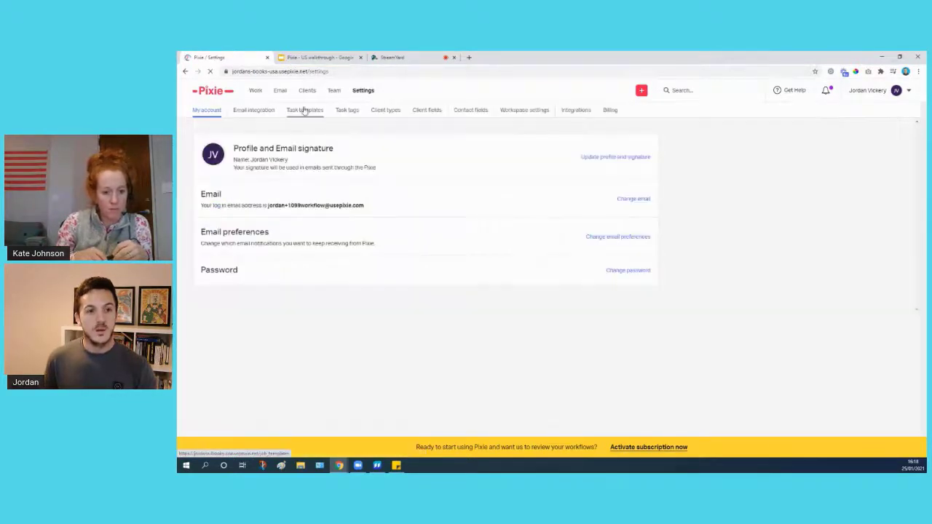
Under Task templates, start editing the New client onboarding template.
{"action": "left_click", "coordinate": [304, 110]}
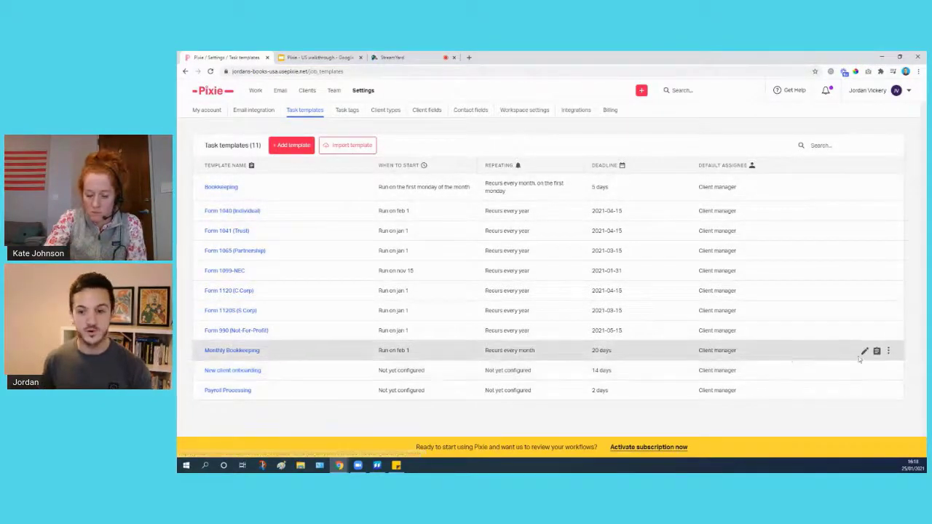
{"action": "left_click", "coordinate": [864, 371]}
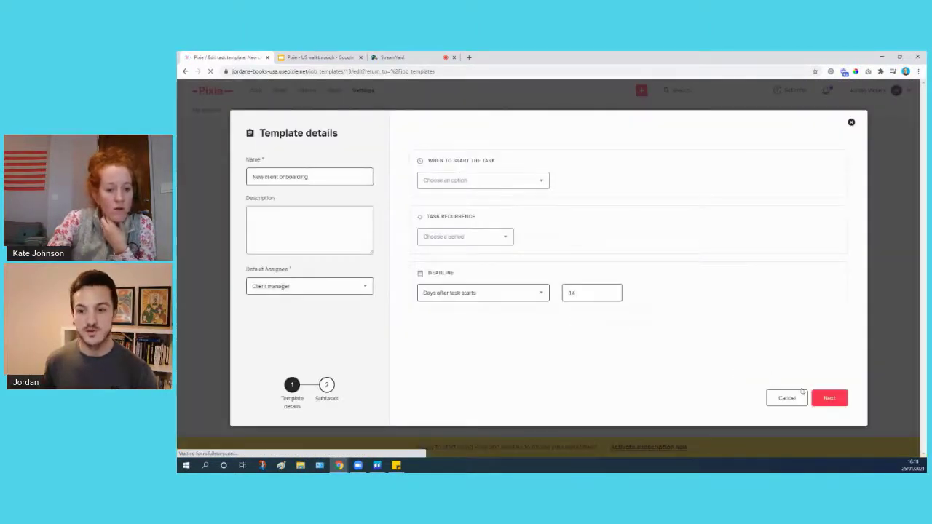
Inspect the template's first three subtasks: signed agreement, welcome email and company systems setup, then close it.
{"action": "left_click", "coordinate": [830, 398]}
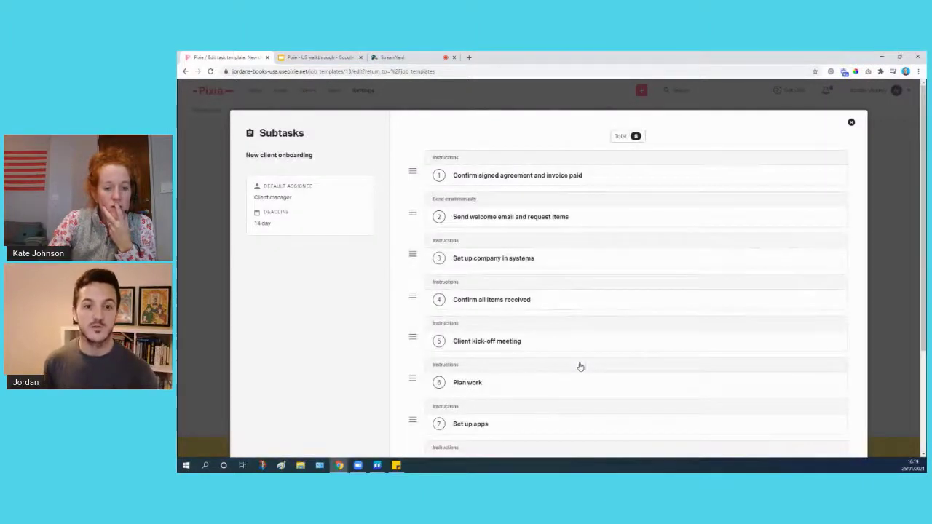
{"action": "left_click", "coordinate": [497, 180]}
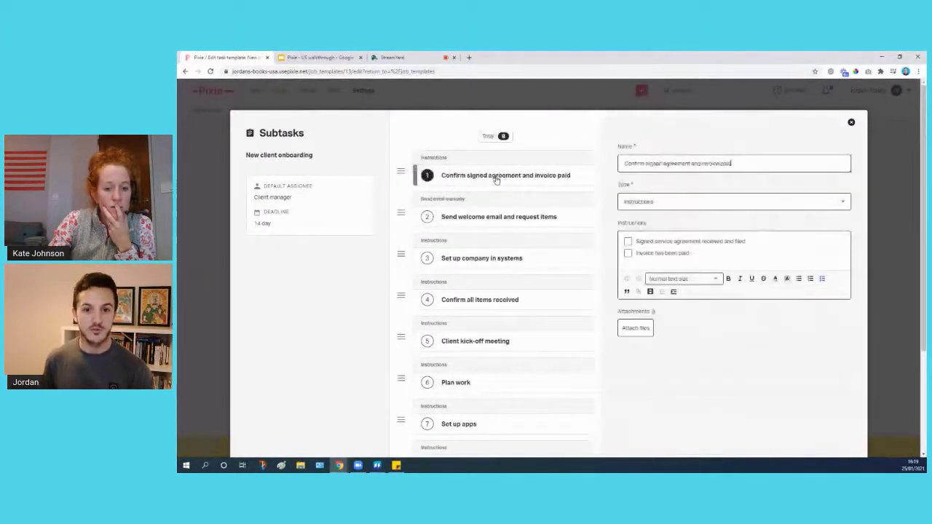
{"action": "left_click", "coordinate": [498, 220]}
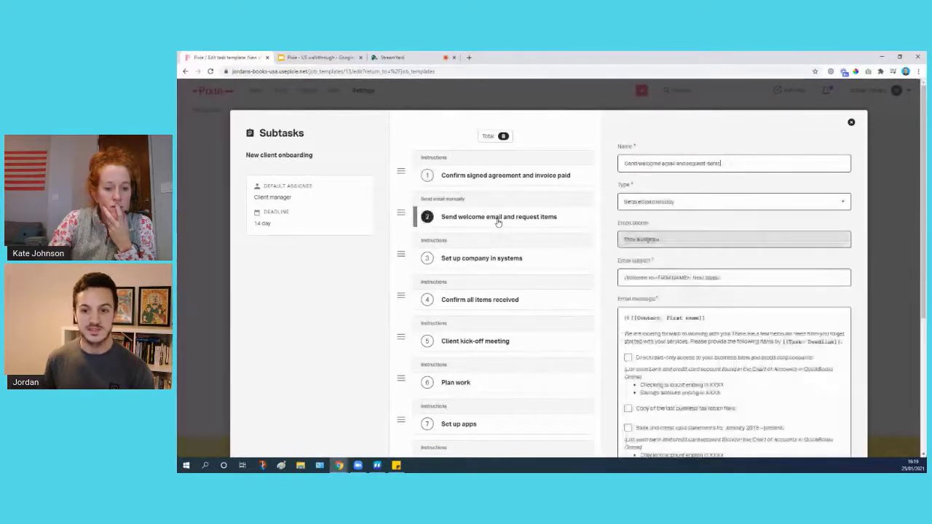
{"action": "left_click", "coordinate": [483, 260]}
{"action": "scroll", "coordinate": [484, 268], "scroll_direction": "down", "scroll_amount": 2}
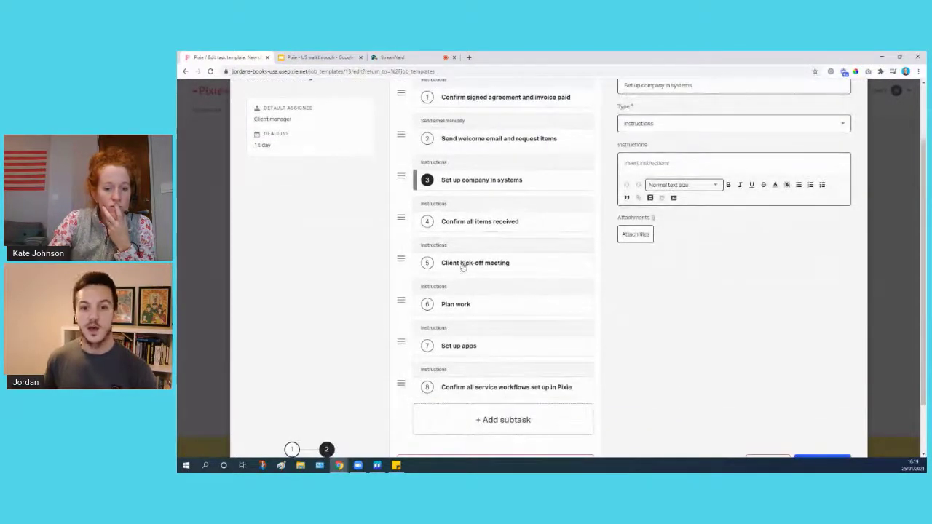
{"action": "scroll", "coordinate": [470, 263], "scroll_direction": "up", "scroll_amount": 2}
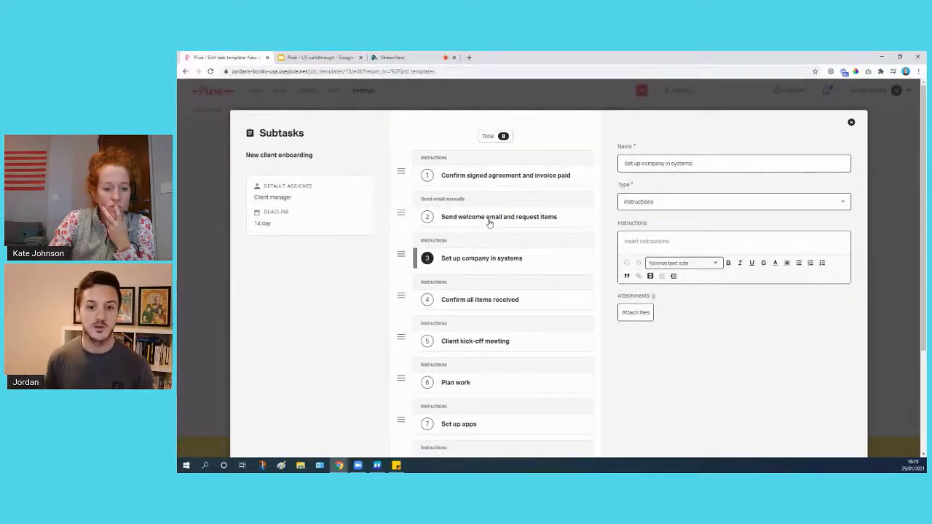
{"action": "scroll", "coordinate": [477, 262], "scroll_direction": "down", "scroll_amount": 3}
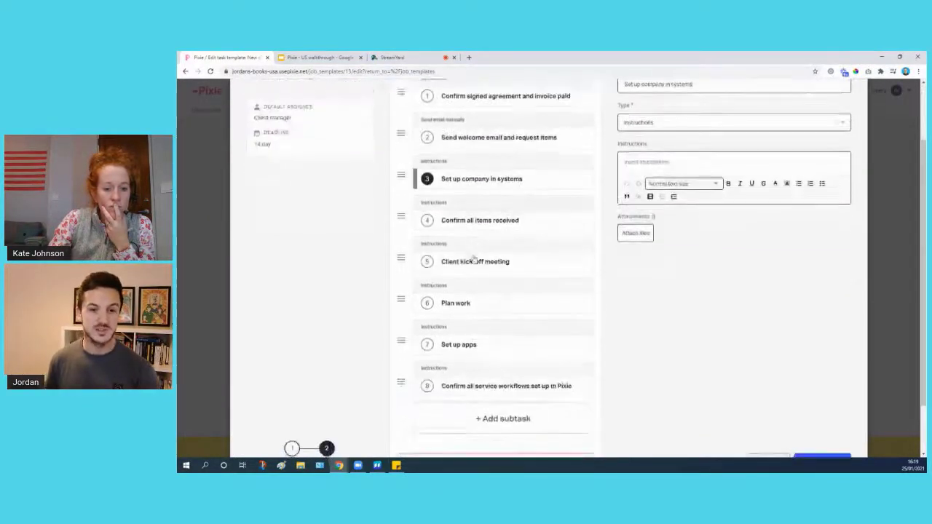
{"action": "scroll", "coordinate": [482, 267], "scroll_direction": "up", "scroll_amount": 3}
{"action": "left_click", "coordinate": [851, 124]}
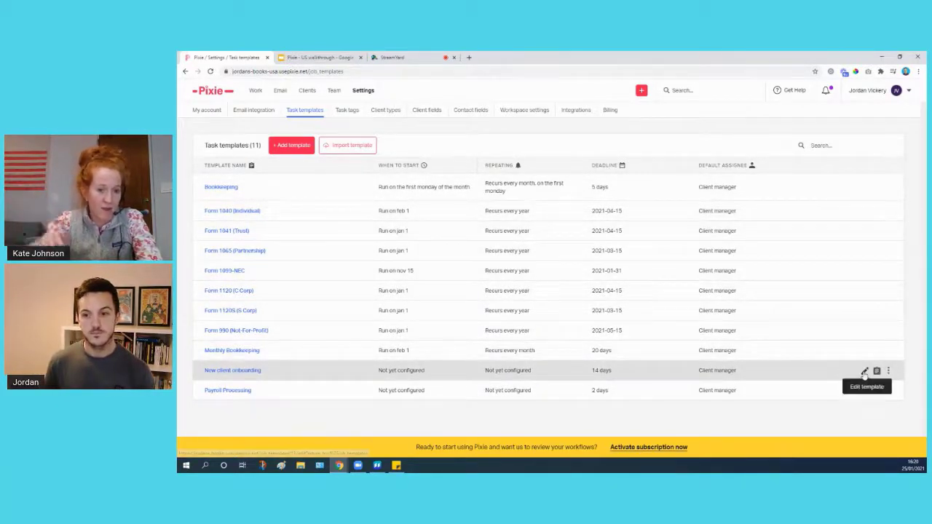
Reopen New client onboarding, review its Send welcome email subtask, then close the subtasks editor.
{"action": "left_click", "coordinate": [864, 372]}
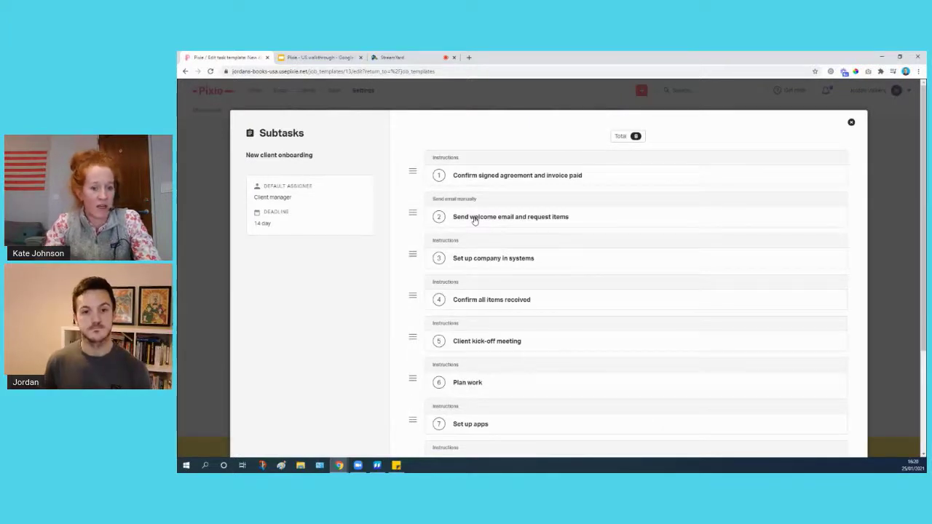
{"action": "left_click", "coordinate": [474, 220]}
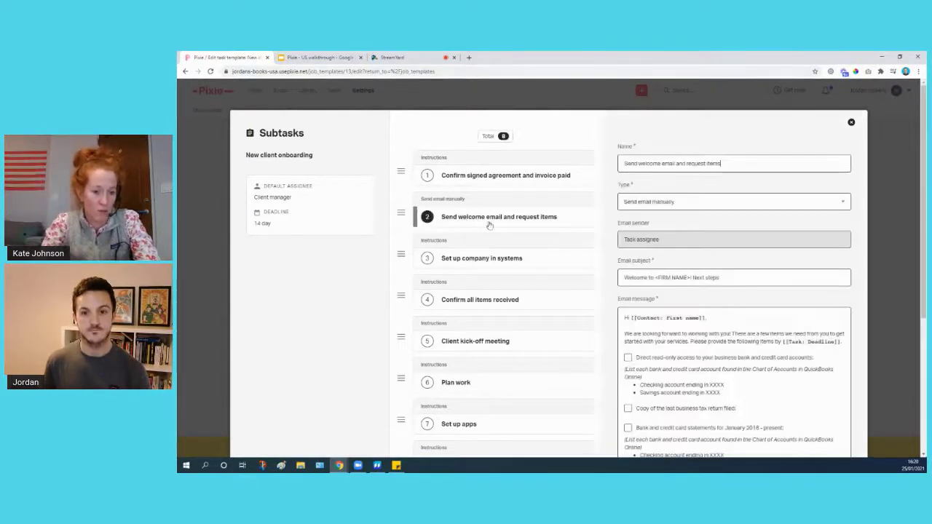
{"action": "scroll", "coordinate": [752, 273], "scroll_direction": "down", "scroll_amount": 2}
{"action": "scroll", "coordinate": [752, 273], "scroll_direction": "down", "scroll_amount": 2}
{"action": "scroll", "coordinate": [736, 269], "scroll_direction": "up", "scroll_amount": 4}
{"action": "scroll", "coordinate": [721, 264], "scroll_direction": "down", "scroll_amount": 3}
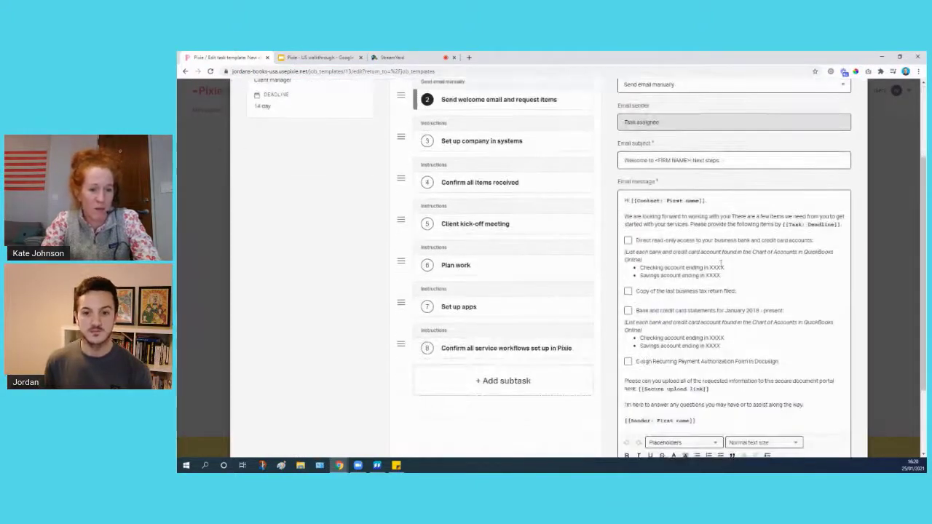
{"action": "scroll", "coordinate": [721, 263], "scroll_direction": "down", "scroll_amount": 3}
{"action": "scroll", "coordinate": [699, 262], "scroll_direction": "up", "scroll_amount": 5}
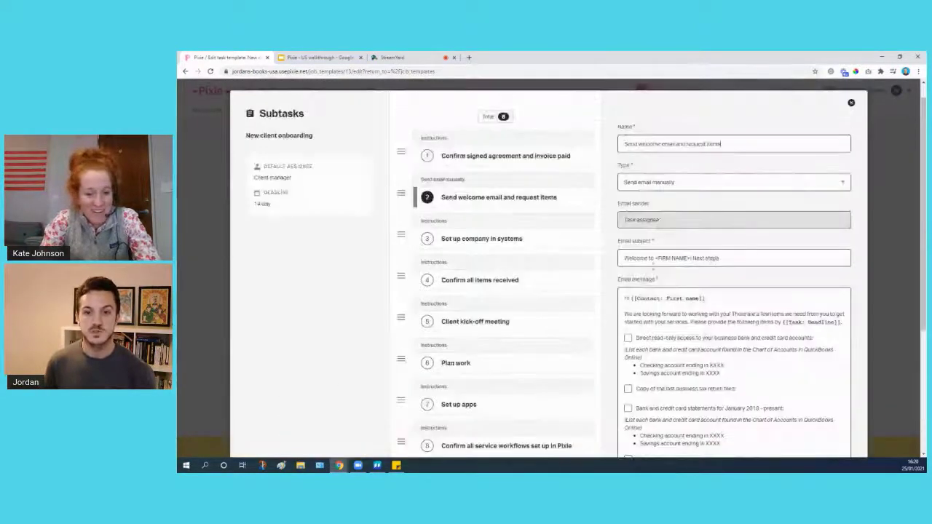
{"action": "scroll", "coordinate": [687, 264], "scroll_direction": "down", "scroll_amount": 2}
{"action": "scroll", "coordinate": [697, 205], "scroll_direction": "up", "scroll_amount": 3}
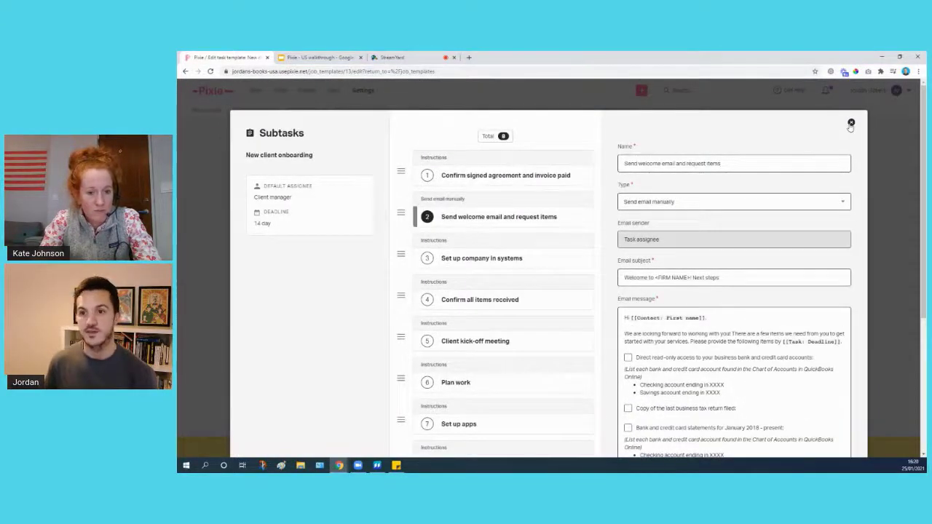
{"action": "left_click", "coordinate": [851, 122]}
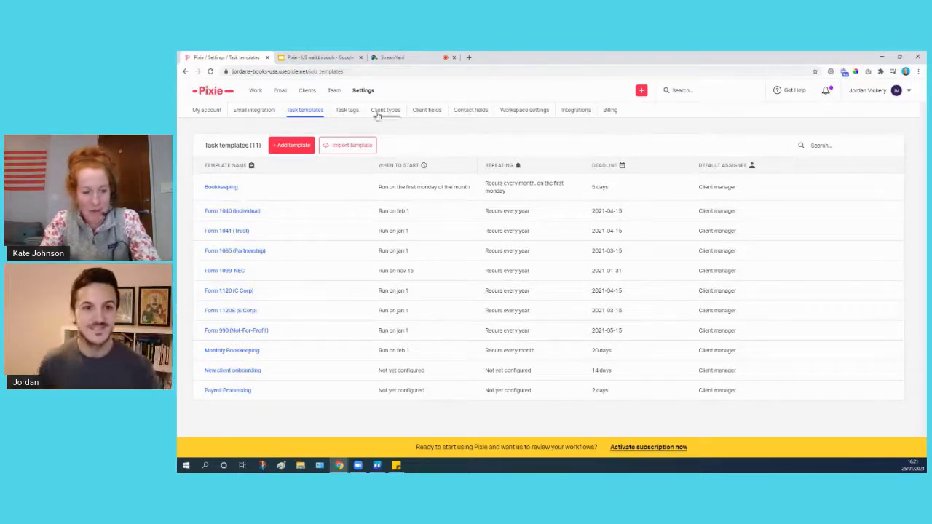
From the Clients list, open the Jimmys guitars inc client record.
{"action": "left_click", "coordinate": [308, 91]}
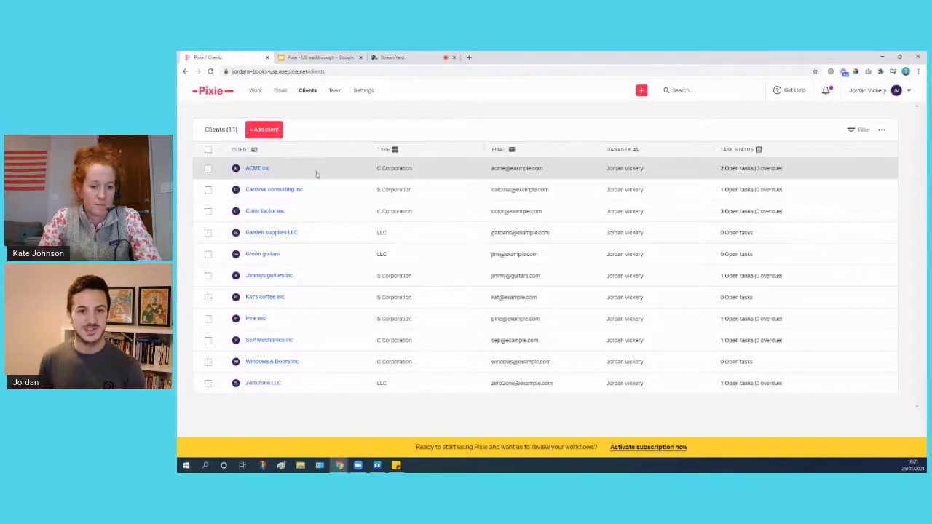
{"action": "left_click", "coordinate": [276, 281]}
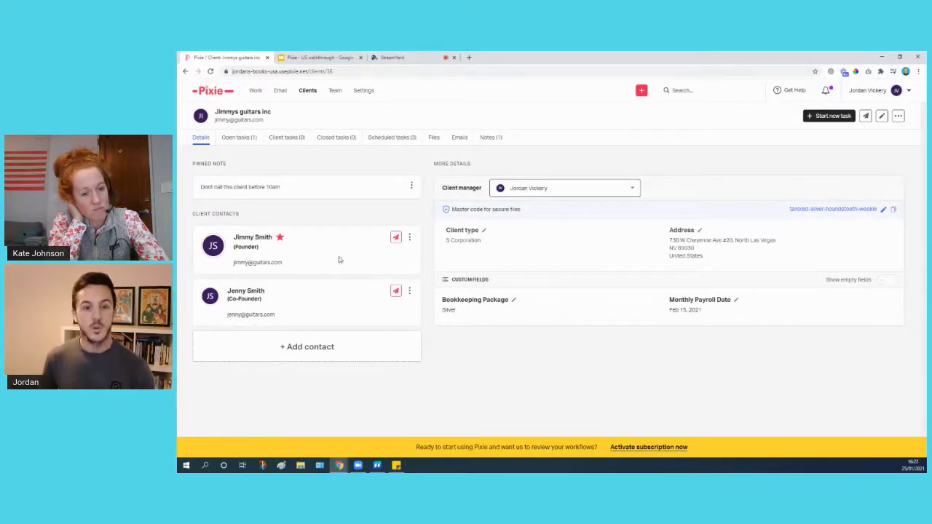
Go through Jimmys guitars inc's Open, Client, Closed and Scheduled tasks tabs.
{"action": "left_click", "coordinate": [244, 140]}
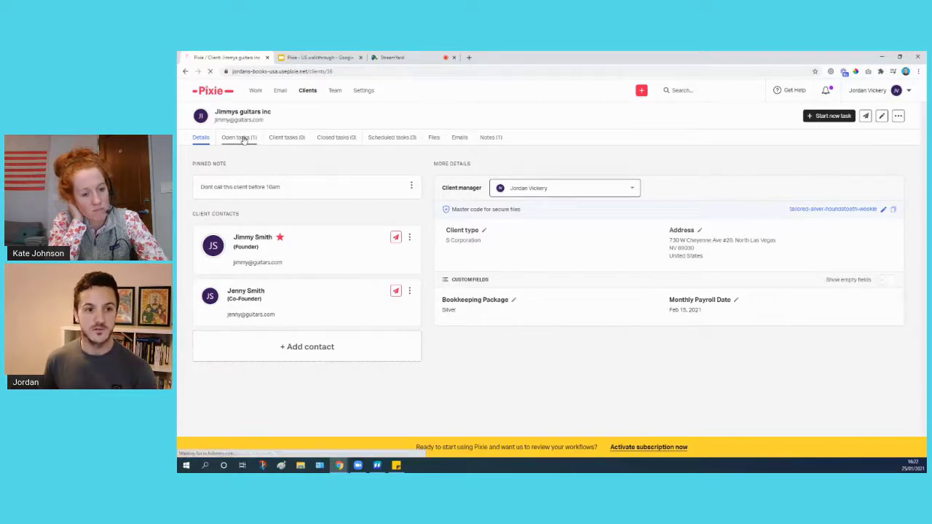
{"action": "left_click", "coordinate": [291, 141]}
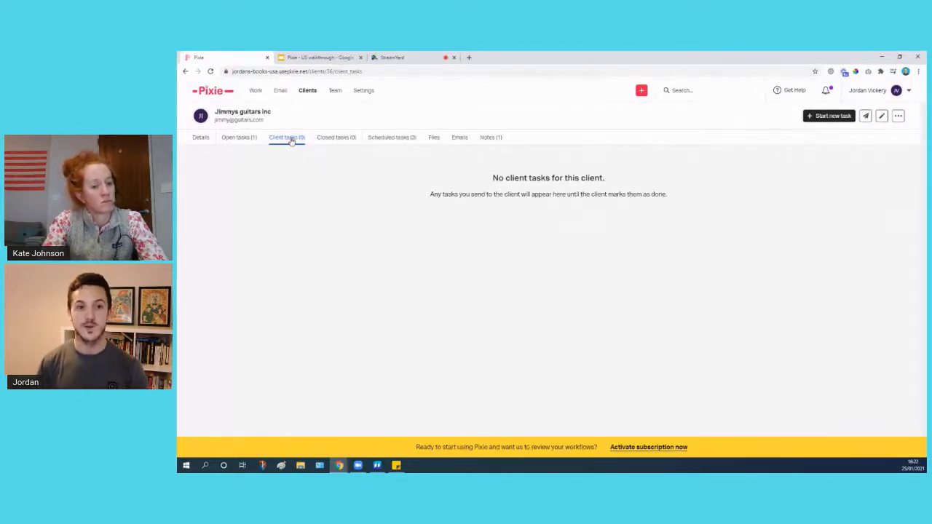
{"action": "left_click", "coordinate": [329, 138]}
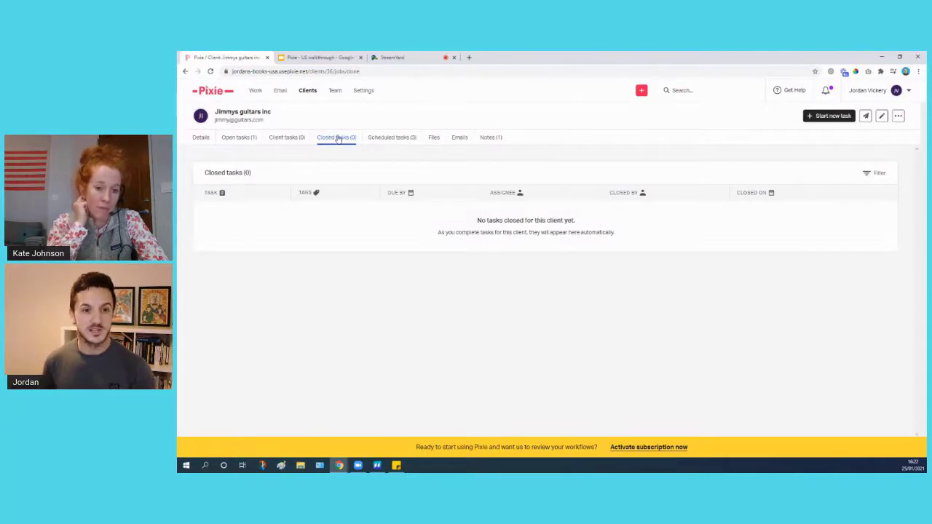
{"action": "left_click", "coordinate": [382, 139]}
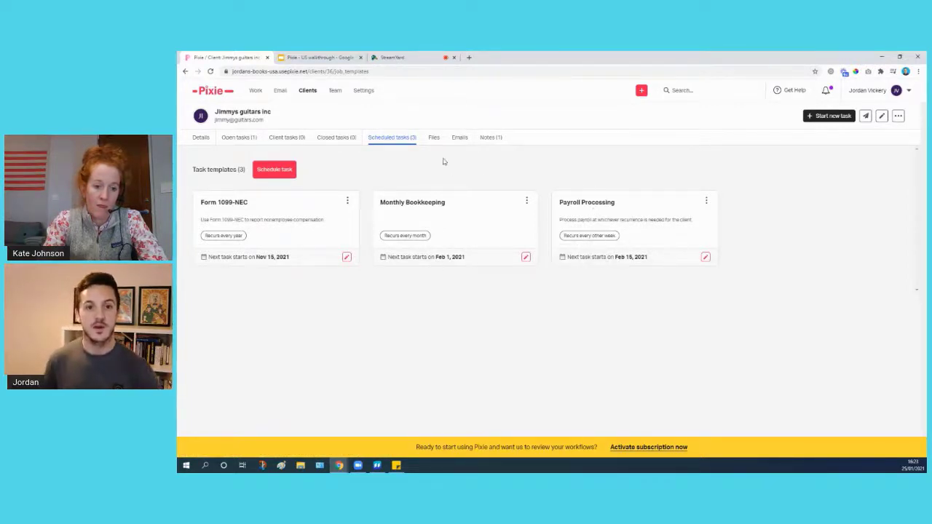
View Jimmys guitars inc's Files, Emails and Notes tabs in turn.
{"action": "left_click", "coordinate": [434, 138]}
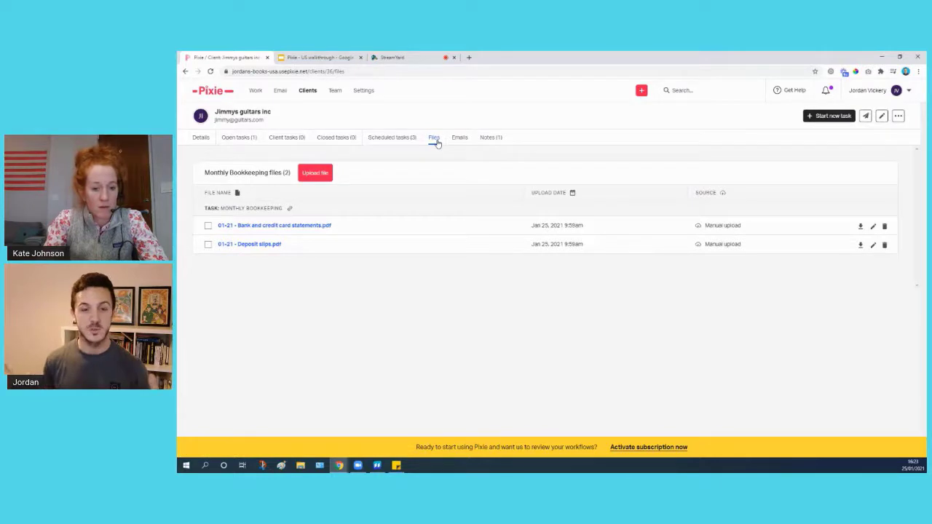
{"action": "left_click", "coordinate": [466, 137]}
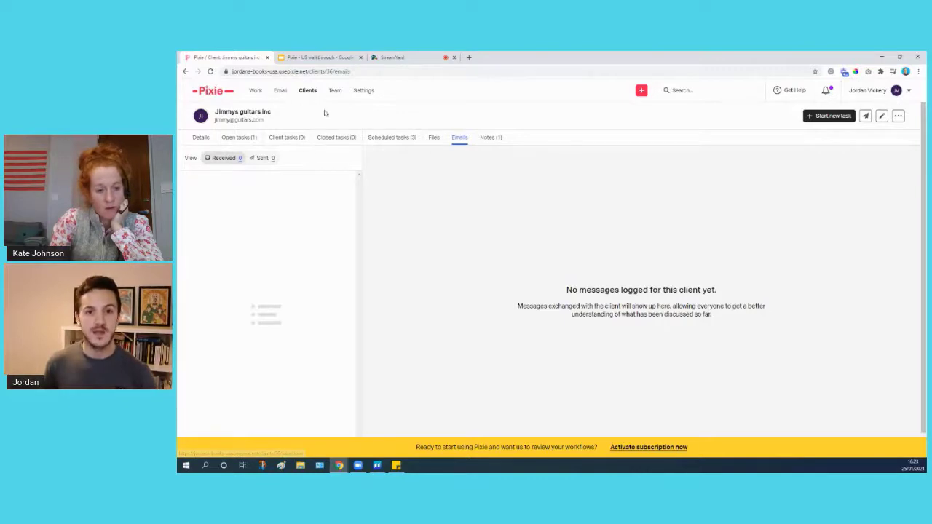
{"action": "left_click", "coordinate": [490, 139]}
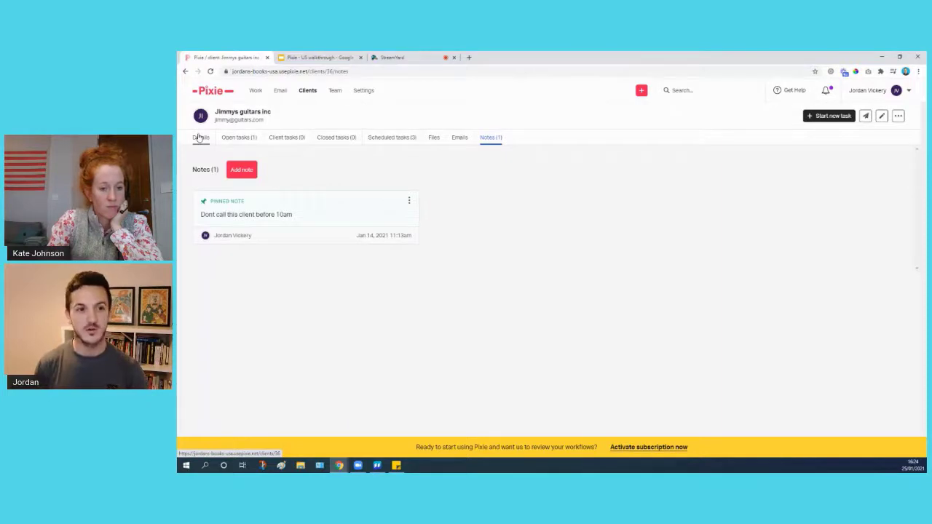
Switch back to Jimmys guitars inc's Details tab.
{"action": "left_click", "coordinate": [200, 139]}
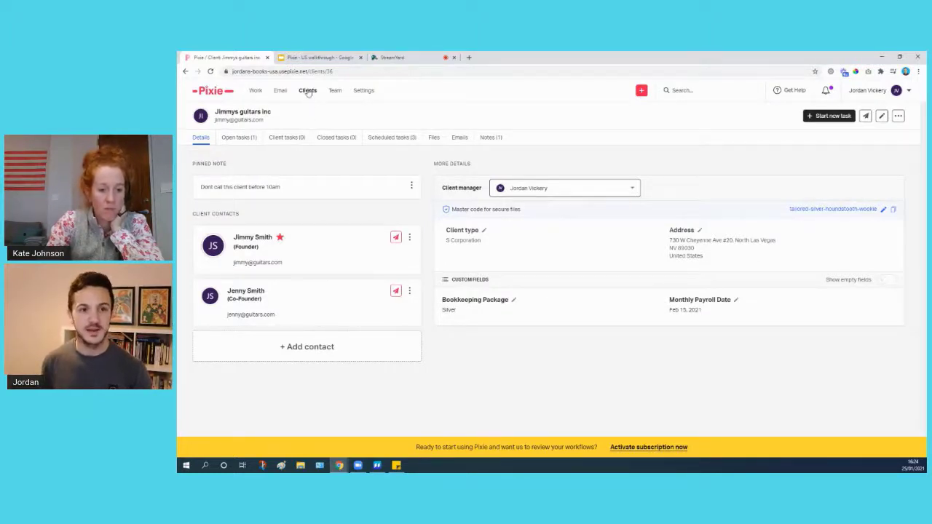
Start a new client named 'Bobs turtles', type LLC, and enter its company email.
{"action": "left_click", "coordinate": [308, 92]}
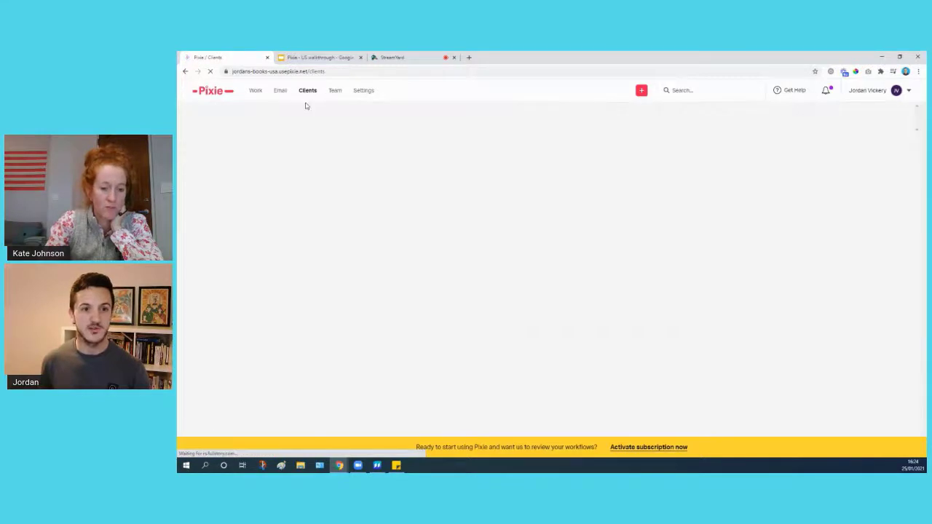
{"action": "left_click", "coordinate": [268, 133]}
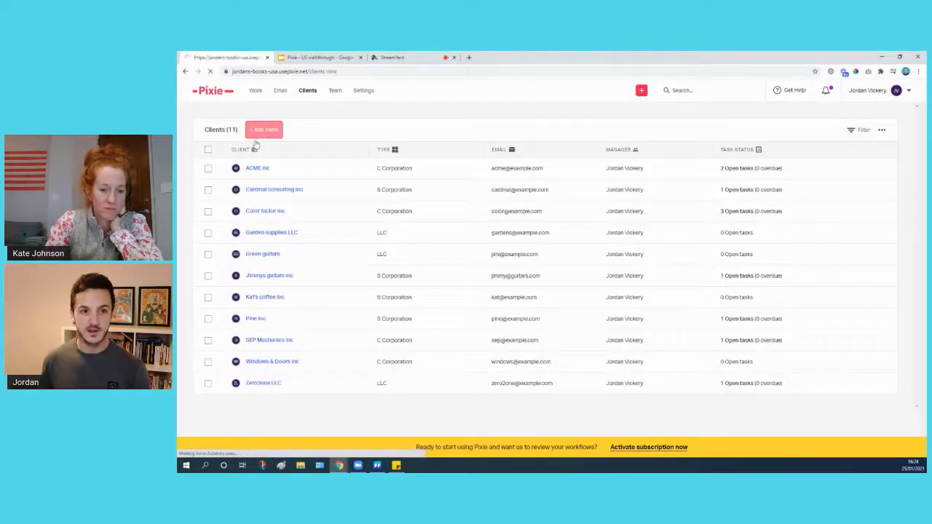
{"action": "left_click", "coordinate": [342, 225]}
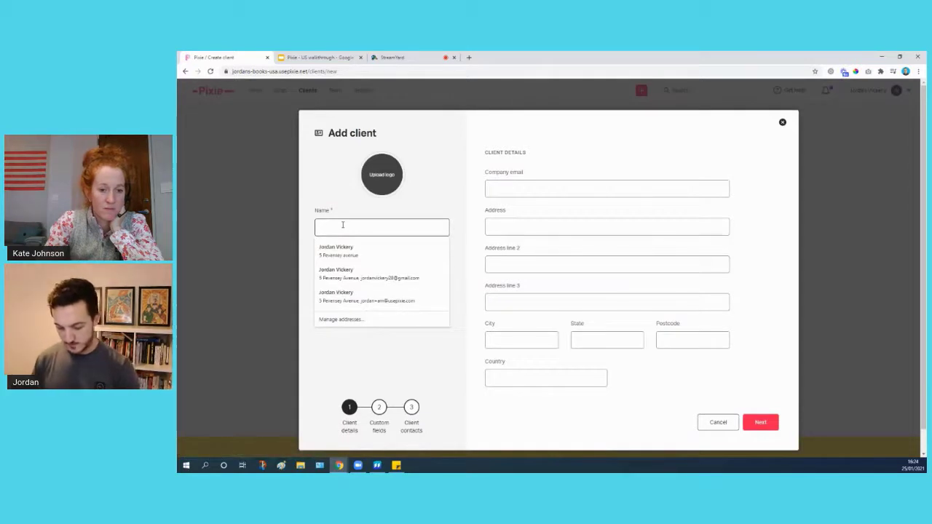
{"action": "type", "text": "Bobs turtles"}
{"action": "left_click", "coordinate": [345, 267]}
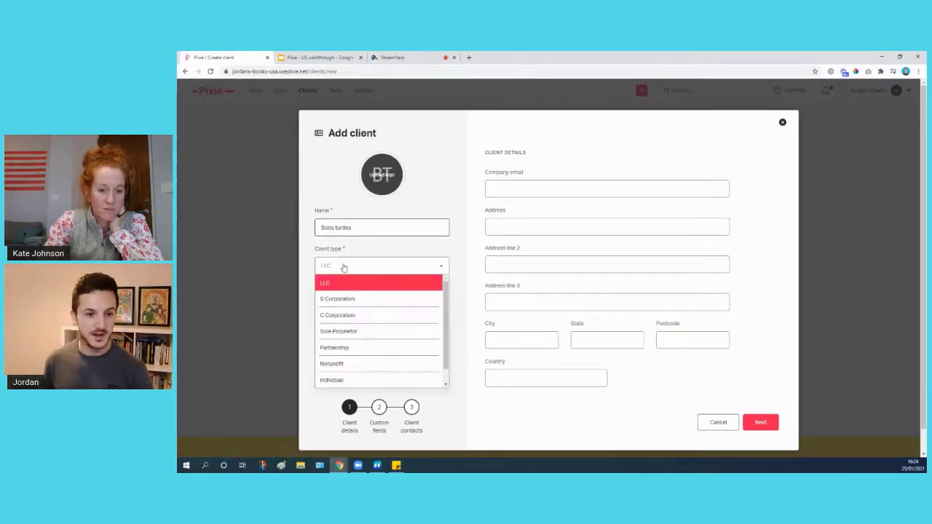
{"action": "left_click", "coordinate": [354, 284]}
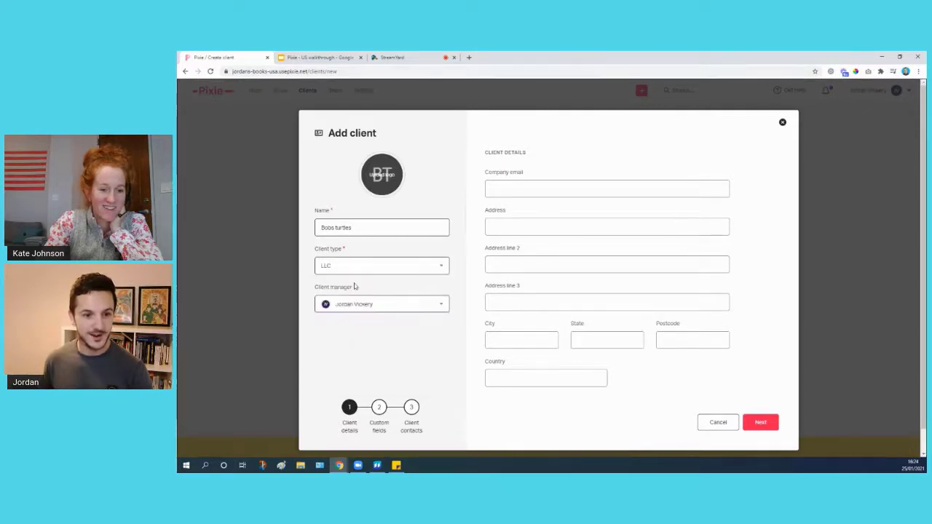
{"action": "left_click", "coordinate": [524, 189]}
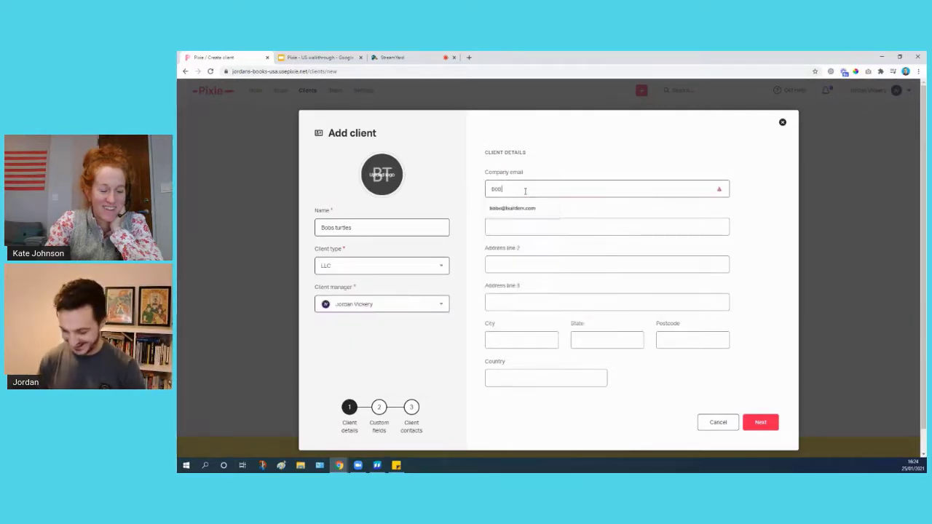
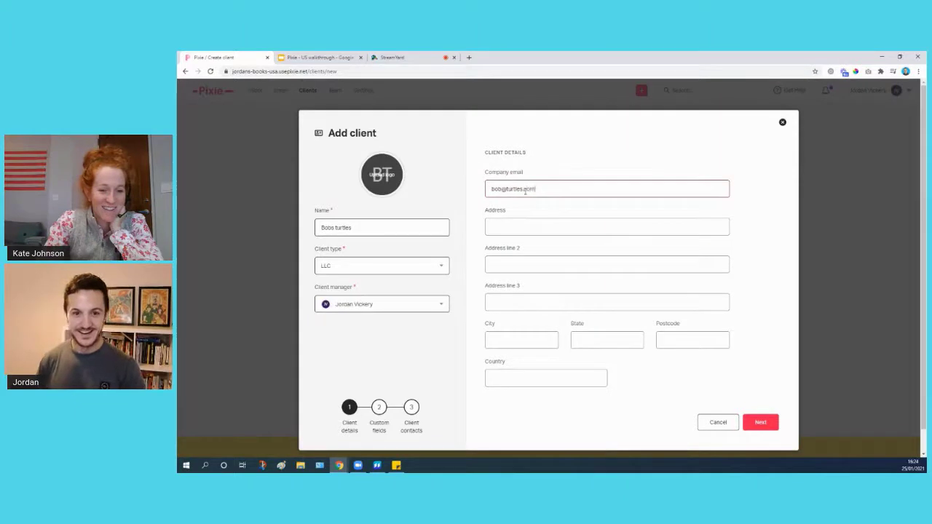
{"action": "left_click", "coordinate": [515, 227]}
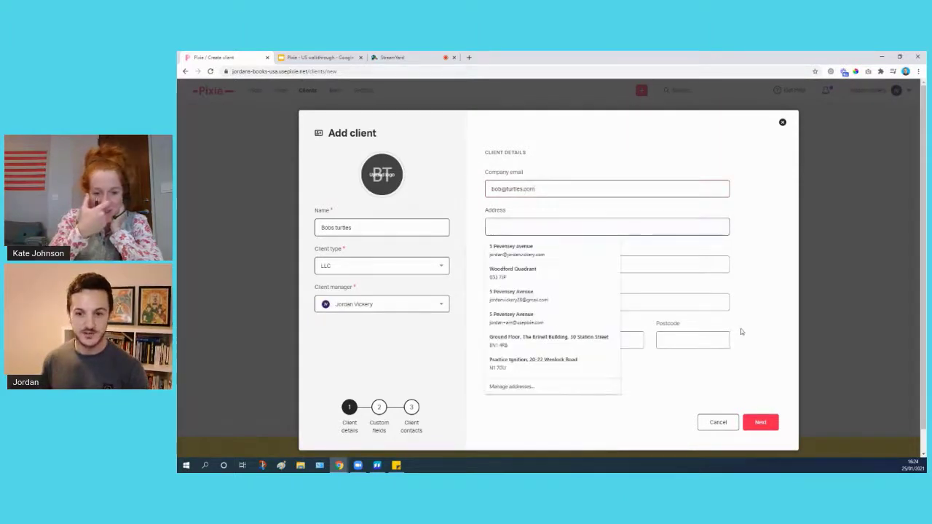
Set the new client's Bookkeeping Package to Gold.
{"action": "left_click", "coordinate": [758, 422]}
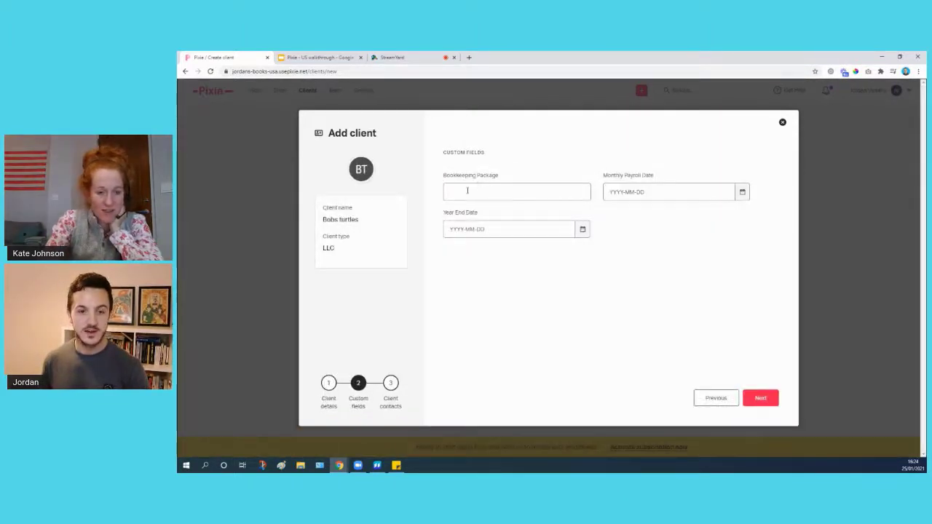
{"action": "left_click", "coordinate": [515, 192]}
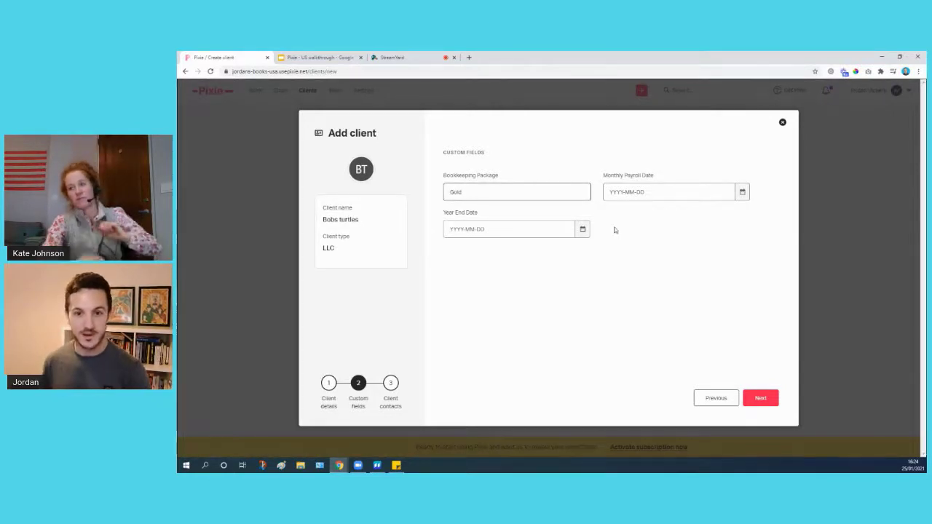
{"action": "left_click", "coordinate": [758, 399]}
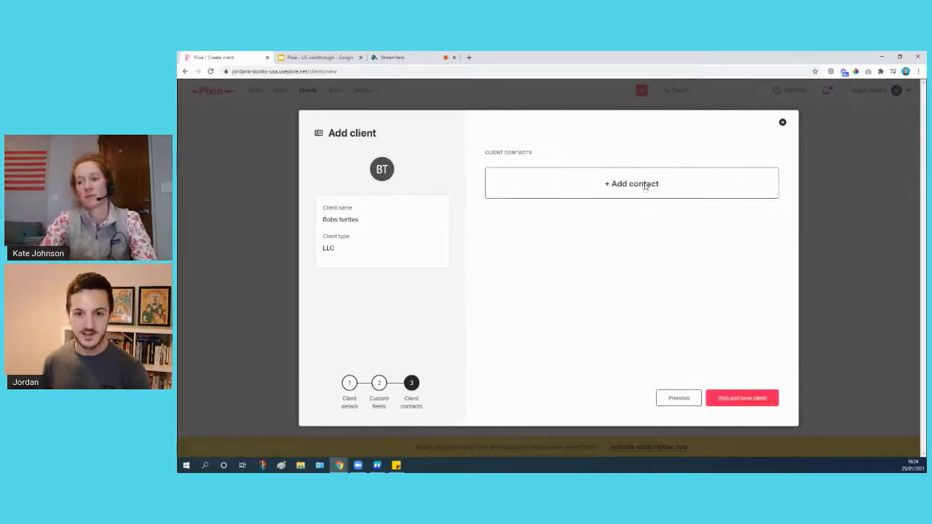
Add one contact with the contact's first and last name and save it.
{"action": "left_click", "coordinate": [645, 185]}
{"action": "left_click", "coordinate": [645, 232]}
{"action": "type", "text": "Bob"}
{"action": "key", "text": "Tab"}
{"action": "type", "text": "Smith"}
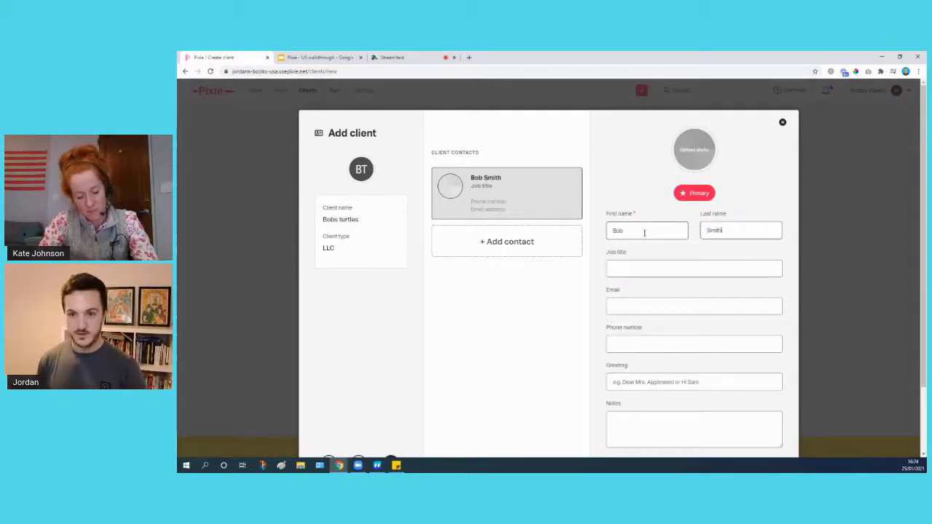
{"action": "scroll", "coordinate": [645, 232], "scroll_direction": "down", "scroll_amount": 3}
{"action": "left_click", "coordinate": [745, 402]}
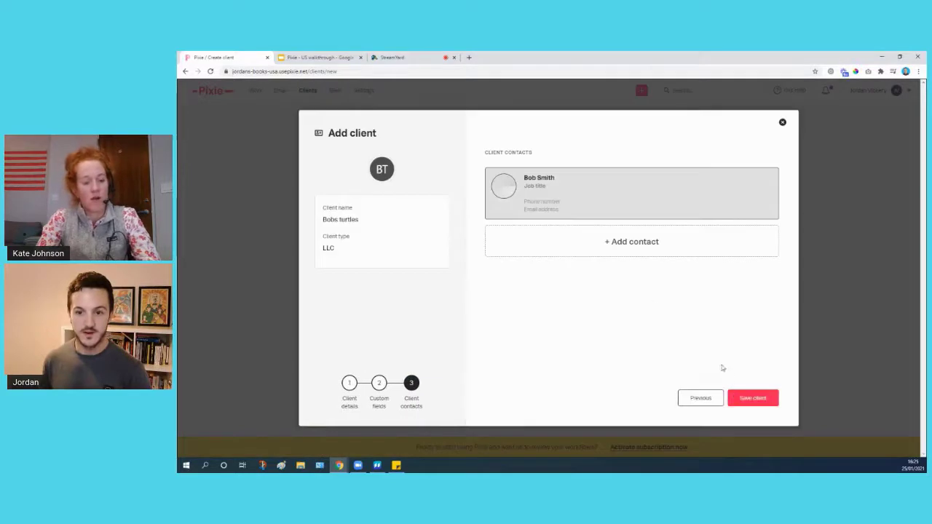
Save the Bobs turtles client (LLC, Gold package), then close its client tab.
{"action": "left_click", "coordinate": [752, 397]}
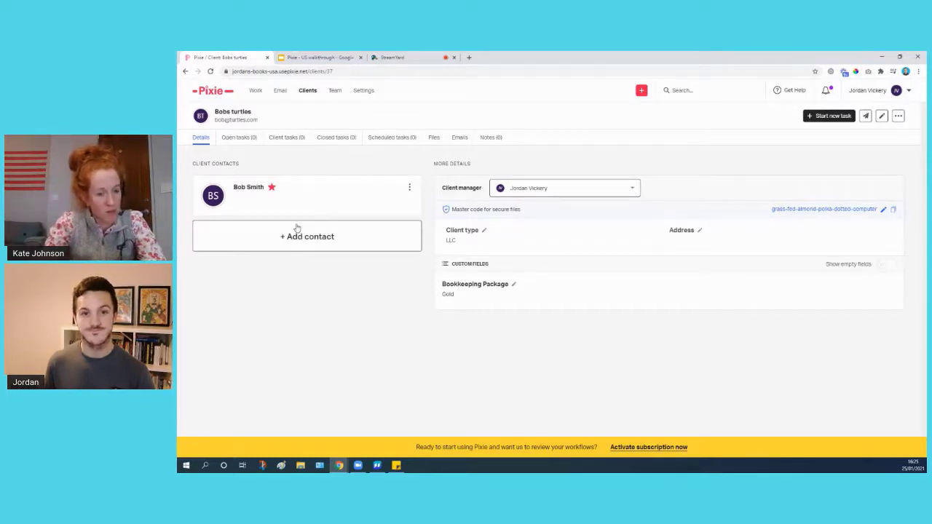
{"action": "left_click", "coordinate": [267, 58]}
Log in to pomarqi.usepixie.net with the saved credentials and go to the Email inbox.
{"action": "left_click", "coordinate": [376, 57]}
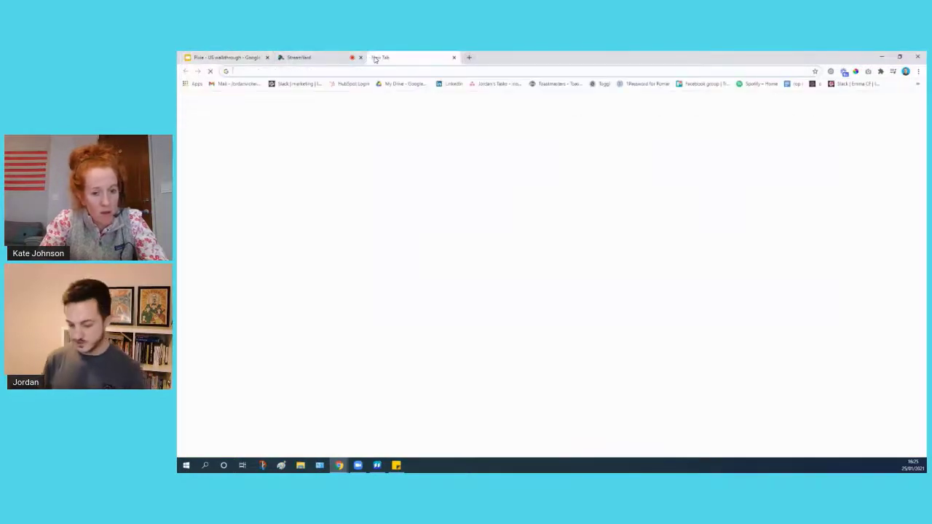
{"action": "type", "text": "poma"}
{"action": "key", "text": "Return"}
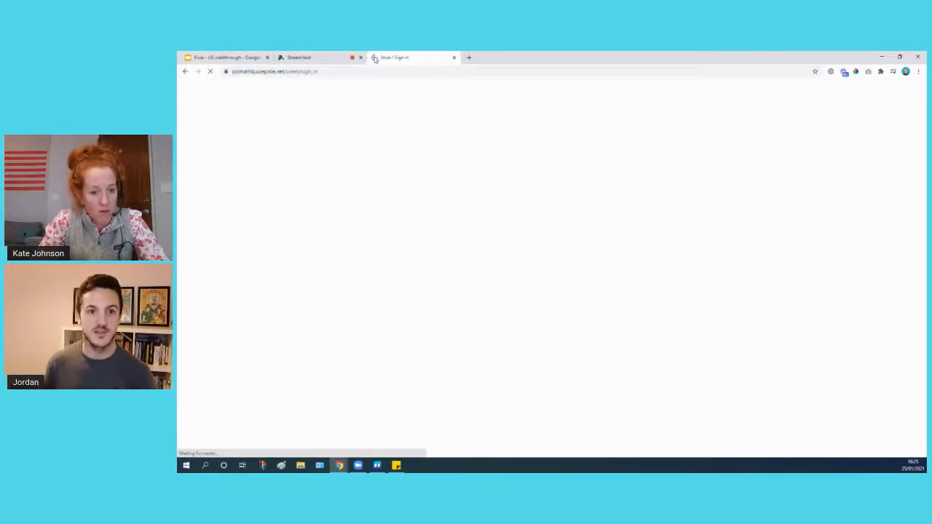
{"action": "left_click", "coordinate": [527, 260]}
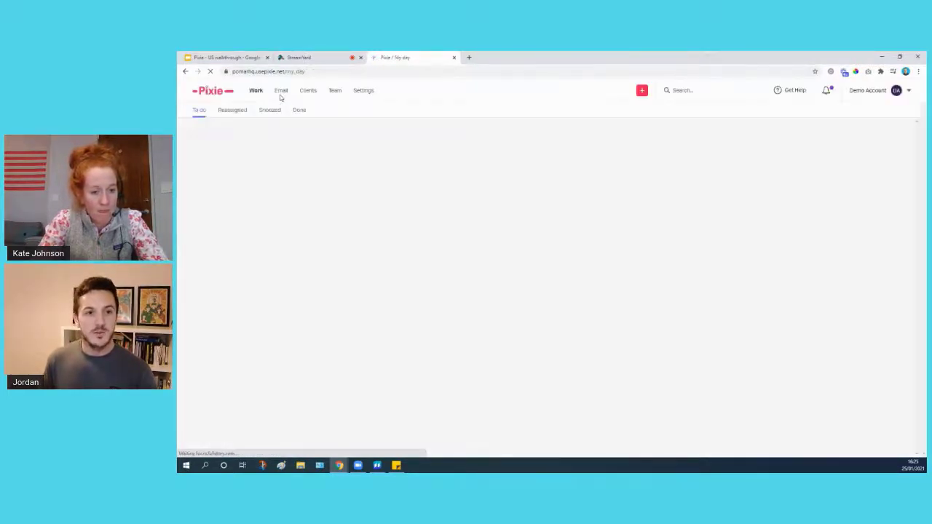
{"action": "left_click", "coordinate": [282, 93]}
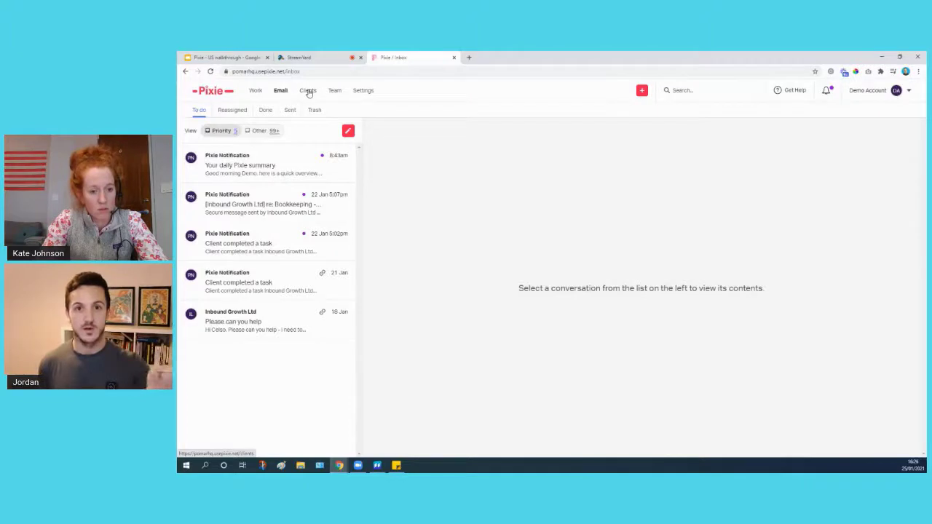
Read the Inbound Growth bookkeeping message and task notification, glance at Other emails, and return to Priority.
{"action": "mouse_move", "coordinate": [249, 163]}
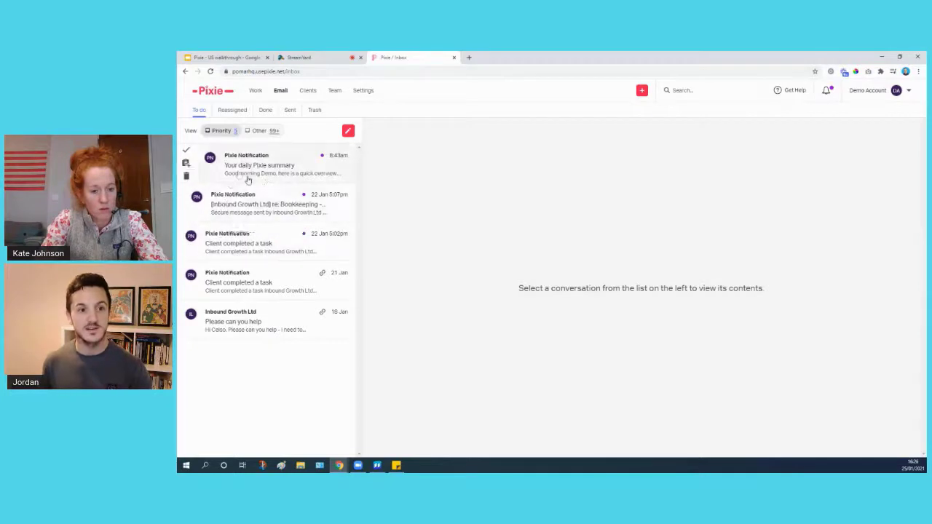
{"action": "left_click", "coordinate": [234, 202]}
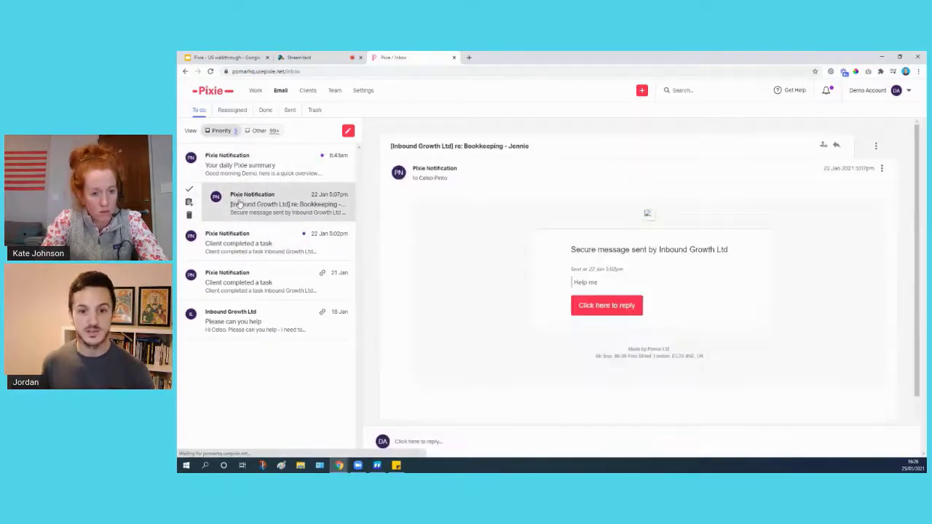
{"action": "left_click", "coordinate": [232, 238]}
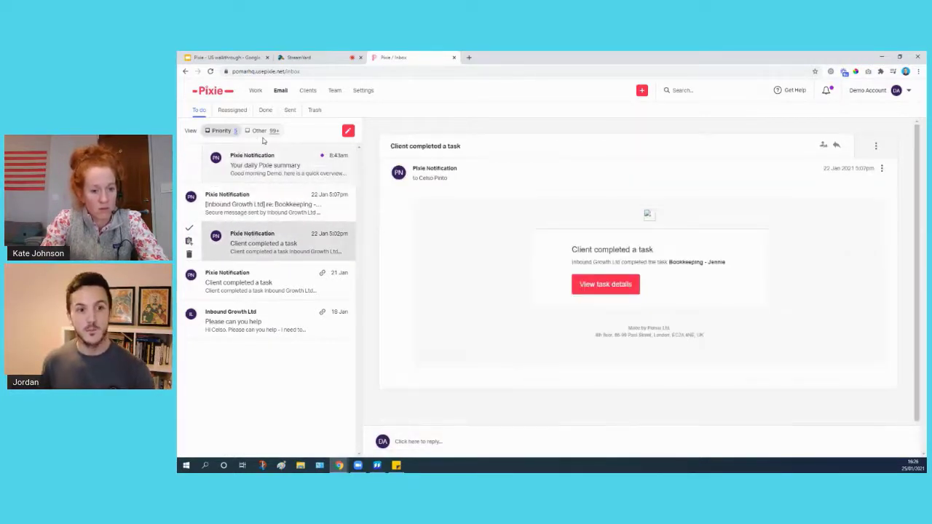
{"action": "left_click", "coordinate": [261, 132]}
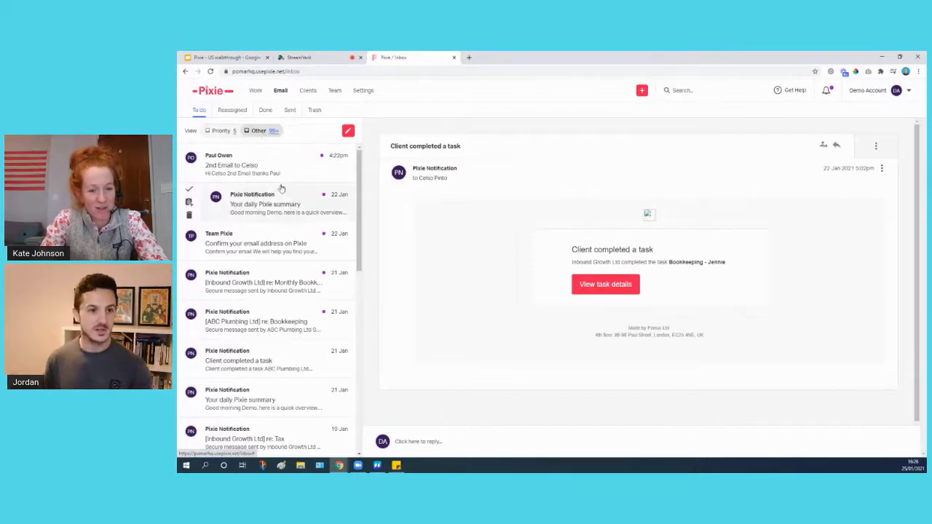
{"action": "scroll", "coordinate": [271, 204], "scroll_direction": "down", "scroll_amount": 5}
{"action": "scroll", "coordinate": [283, 243], "scroll_direction": "up", "scroll_amount": 15}
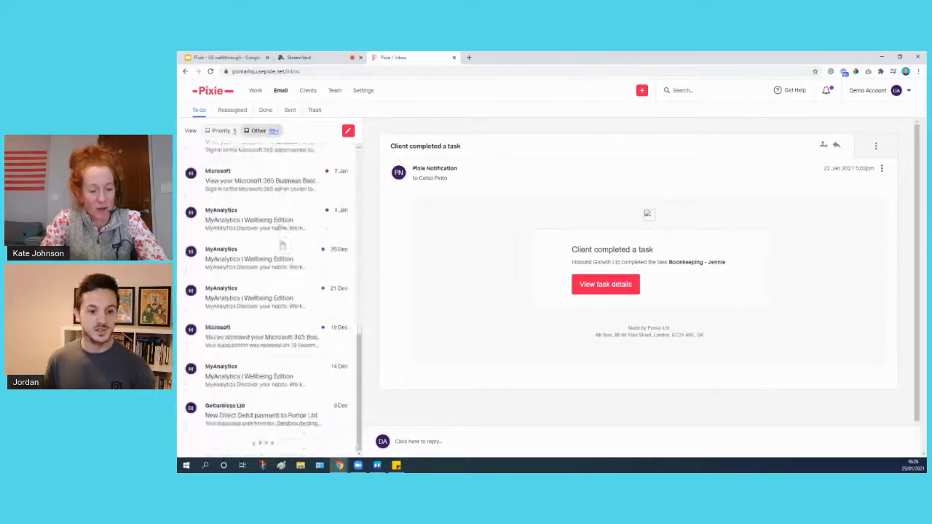
{"action": "left_click", "coordinate": [217, 131]}
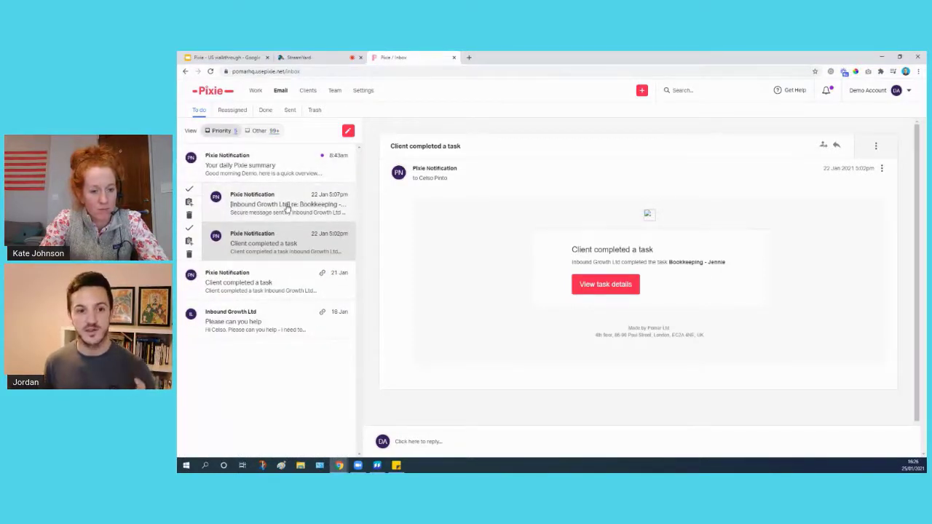
Expand the 'Please can you help' thread and view its sender's client details.
{"action": "left_click", "coordinate": [254, 321]}
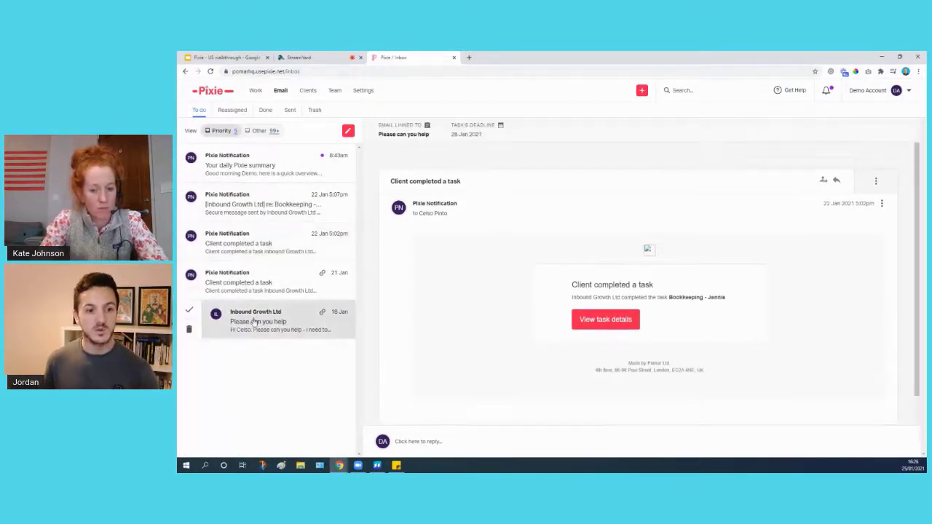
{"action": "left_click", "coordinate": [466, 211]}
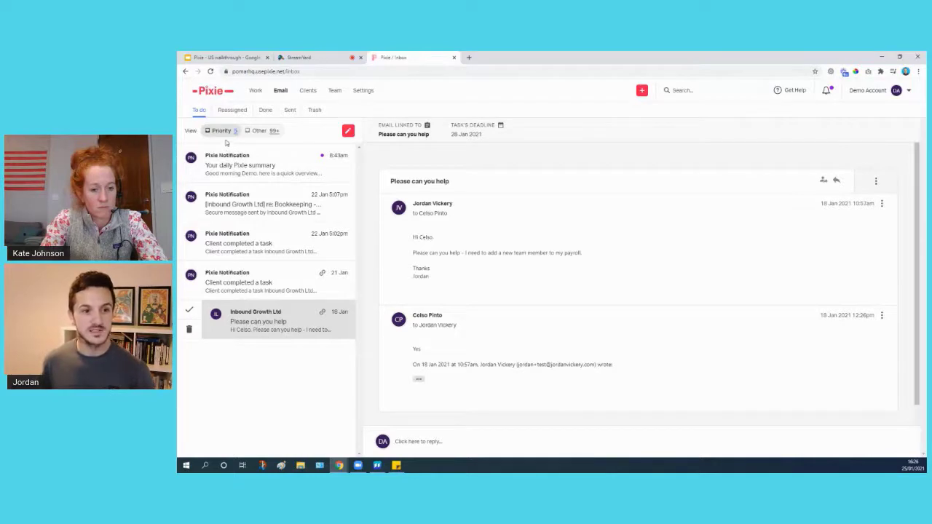
{"action": "left_click", "coordinate": [876, 182]}
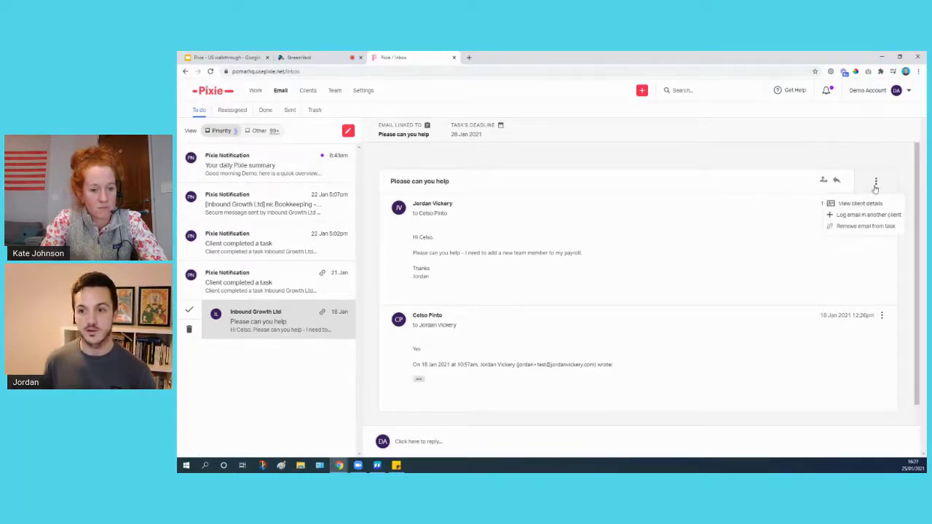
{"action": "left_click", "coordinate": [858, 204]}
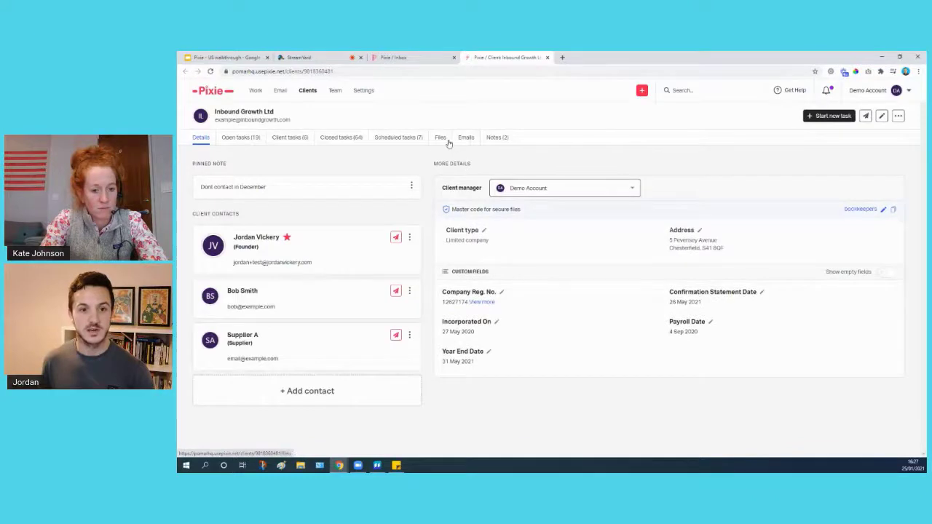
Check Inbound Growth Ltd's sent emails on its Emails tab, then return to the Pixie / Inbox tab.
{"action": "left_click", "coordinate": [464, 140]}
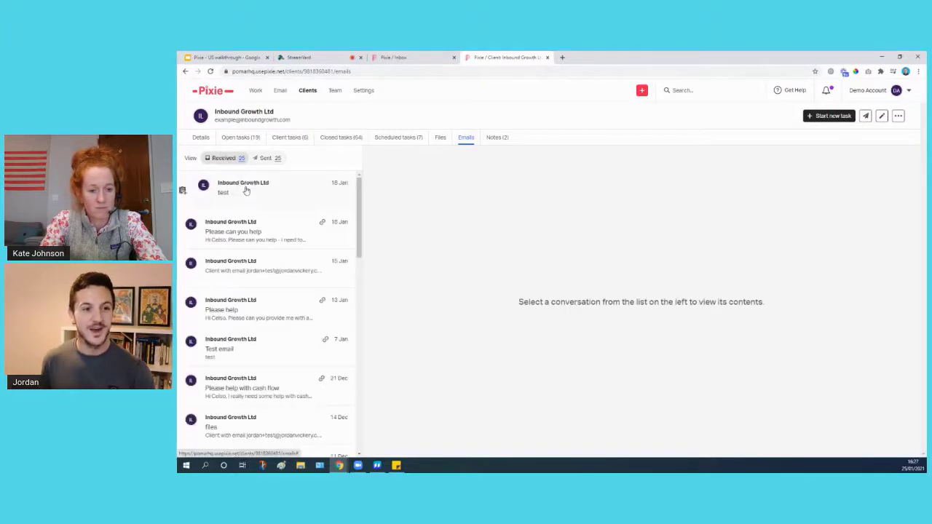
{"action": "scroll", "coordinate": [251, 206], "scroll_direction": "down", "scroll_amount": 3}
{"action": "scroll", "coordinate": [255, 210], "scroll_direction": "up", "scroll_amount": 3}
{"action": "left_click", "coordinate": [264, 160]}
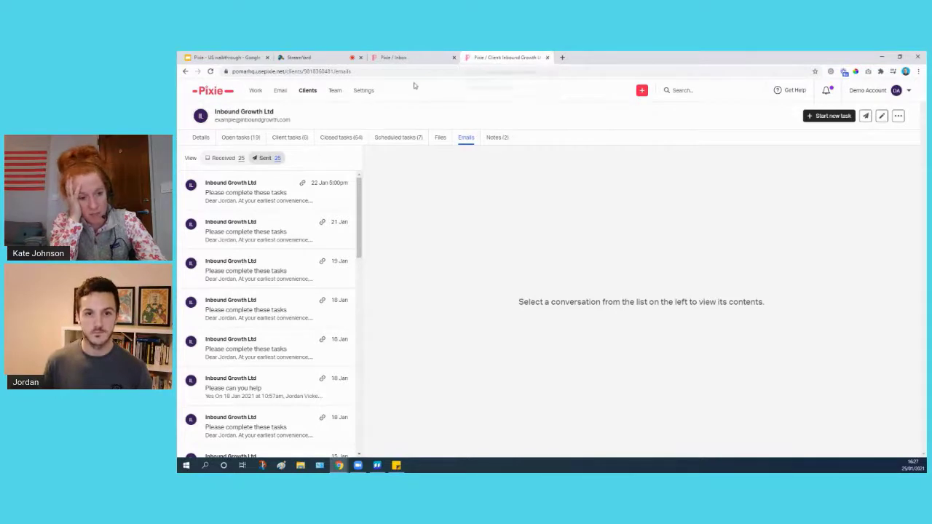
{"action": "left_click", "coordinate": [399, 57]}
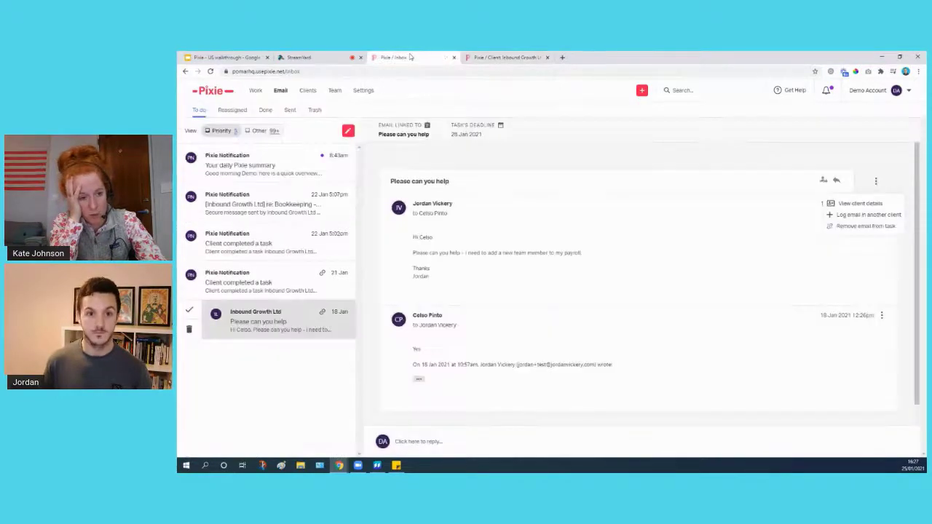
Open the reply composer under the 'Please can you help' conversation.
{"action": "left_click", "coordinate": [426, 441]}
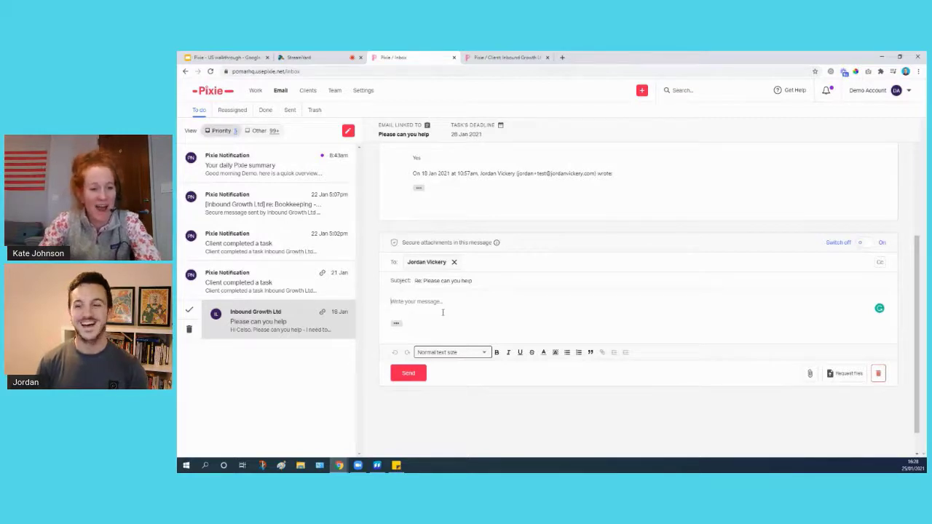
Discard the unsent reply draft and scroll back up the thread.
{"action": "left_click", "coordinate": [878, 373]}
{"action": "scroll", "coordinate": [509, 288], "scroll_direction": "up", "scroll_amount": 1}
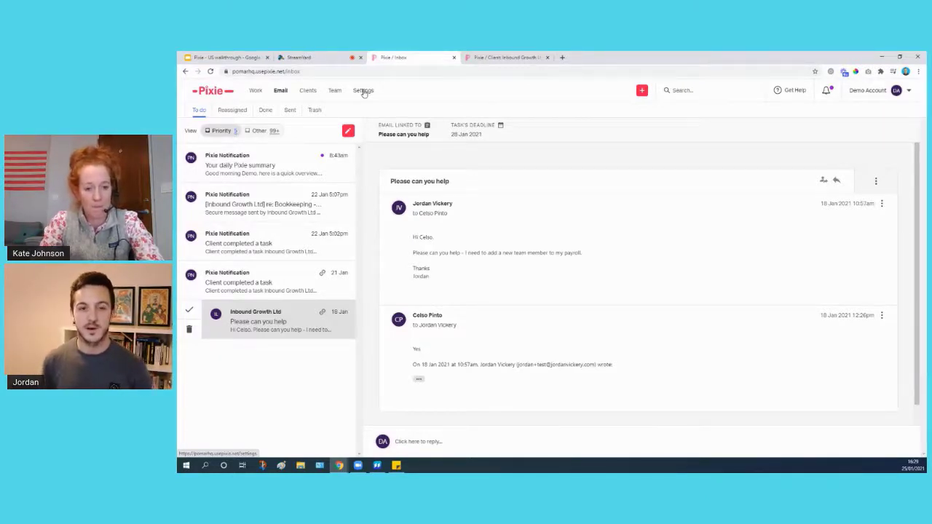
Review the Settings Integrations list, then open Inbound Growth Ltd from the Clients list.
{"action": "left_click", "coordinate": [364, 90]}
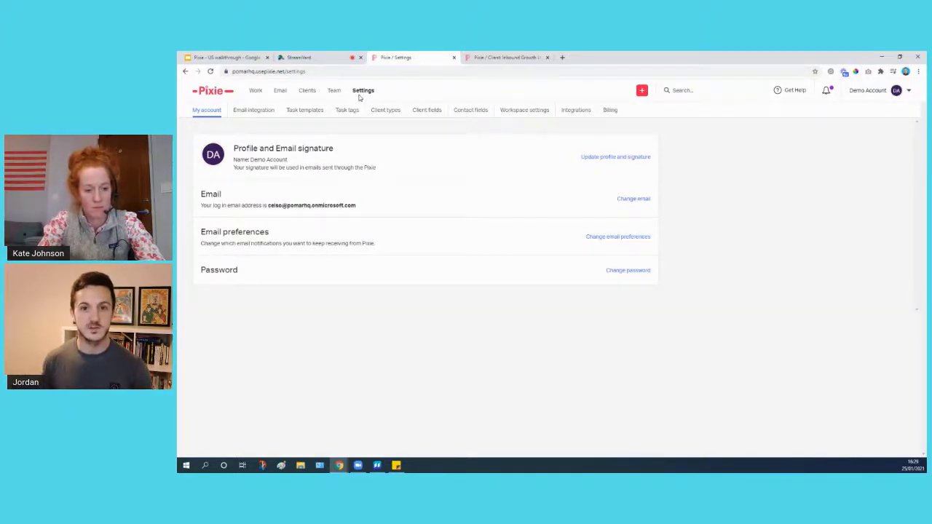
{"action": "left_click", "coordinate": [574, 113]}
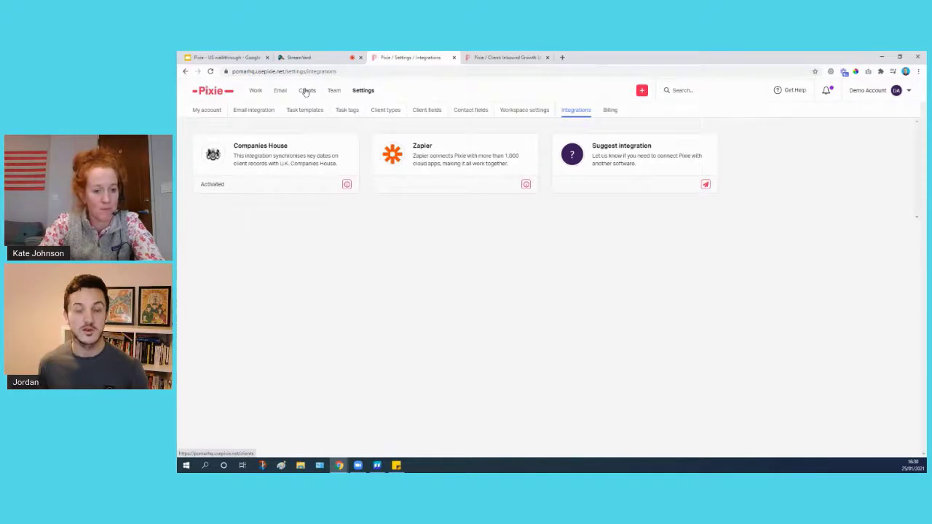
{"action": "left_click", "coordinate": [306, 91]}
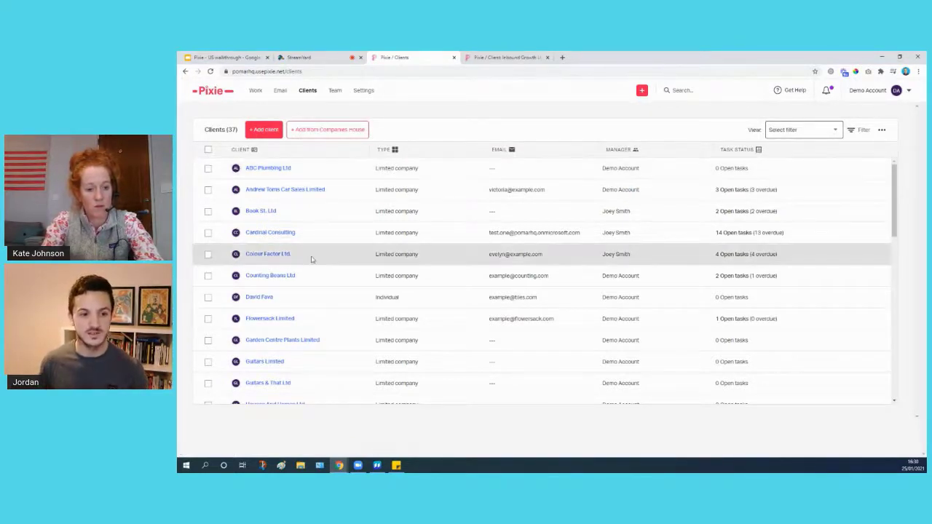
{"action": "scroll", "coordinate": [313, 258], "scroll_direction": "down", "scroll_amount": 2}
{"action": "scroll", "coordinate": [312, 258], "scroll_direction": "down", "scroll_amount": 1}
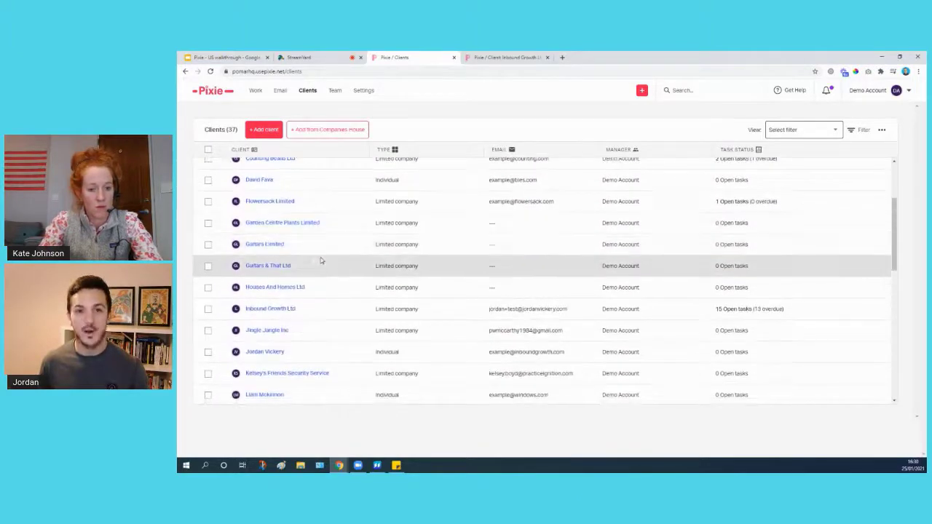
{"action": "left_click", "coordinate": [271, 310]}
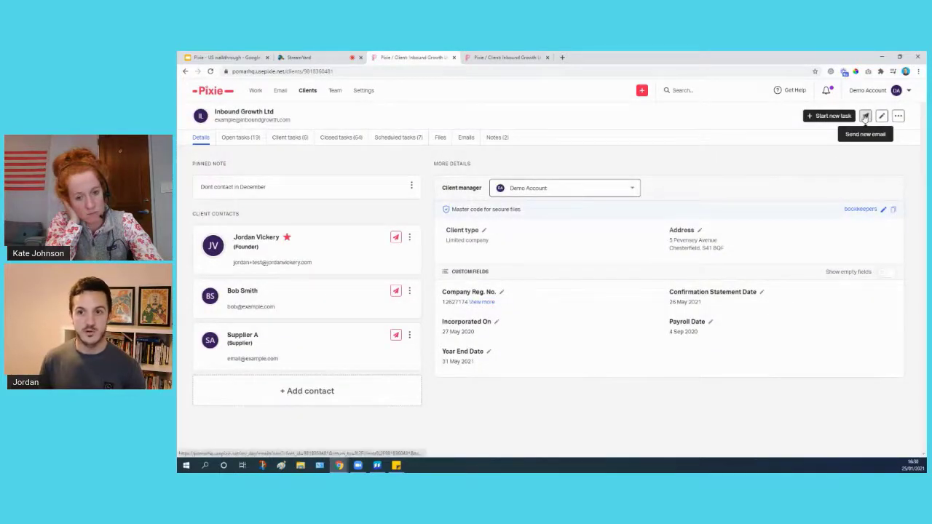
Start a new email to Inbound Growth Ltd with a secure upload link and preview its Pomarhq portal.
{"action": "left_click", "coordinate": [865, 116]}
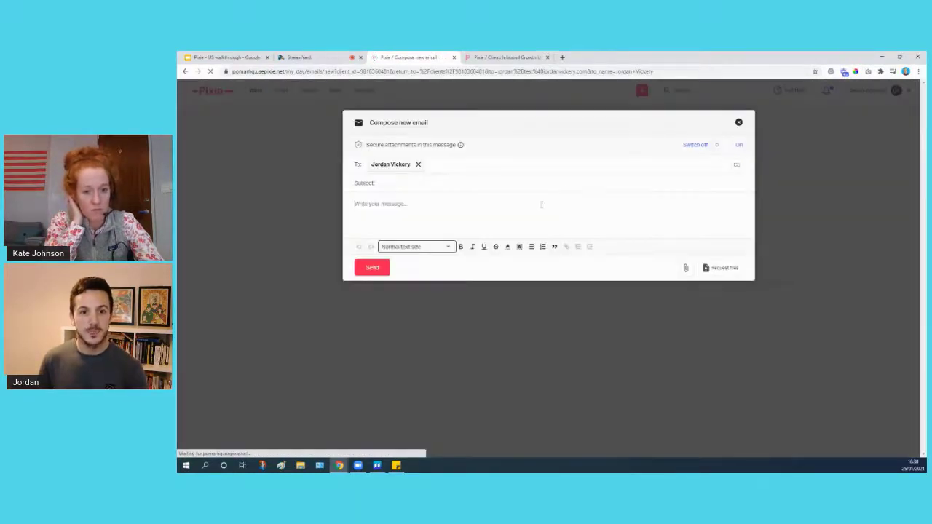
{"action": "left_click", "coordinate": [721, 269]}
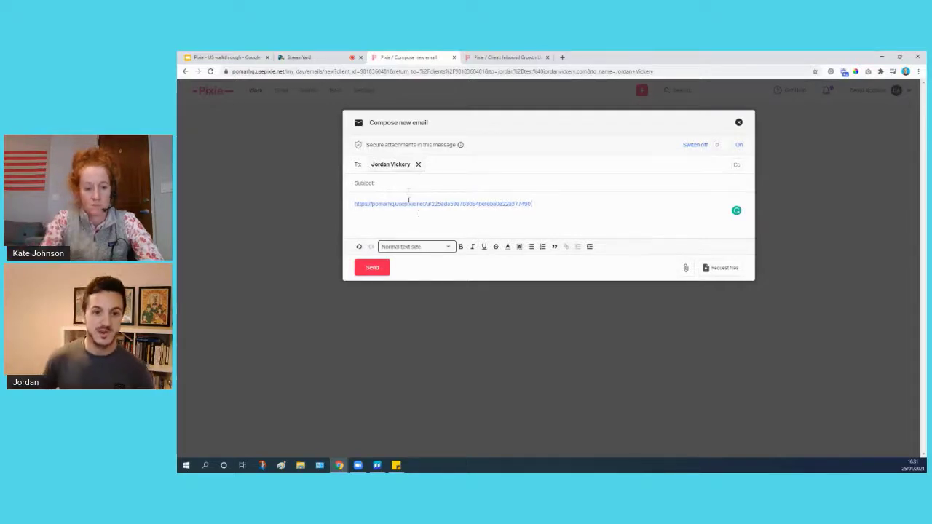
{"action": "left_click", "coordinate": [447, 204]}
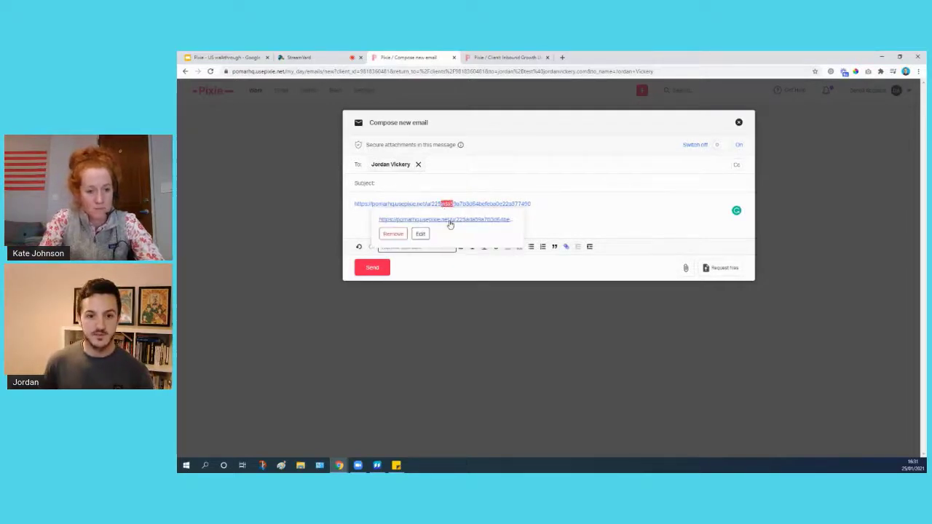
{"action": "left_click", "coordinate": [451, 220]}
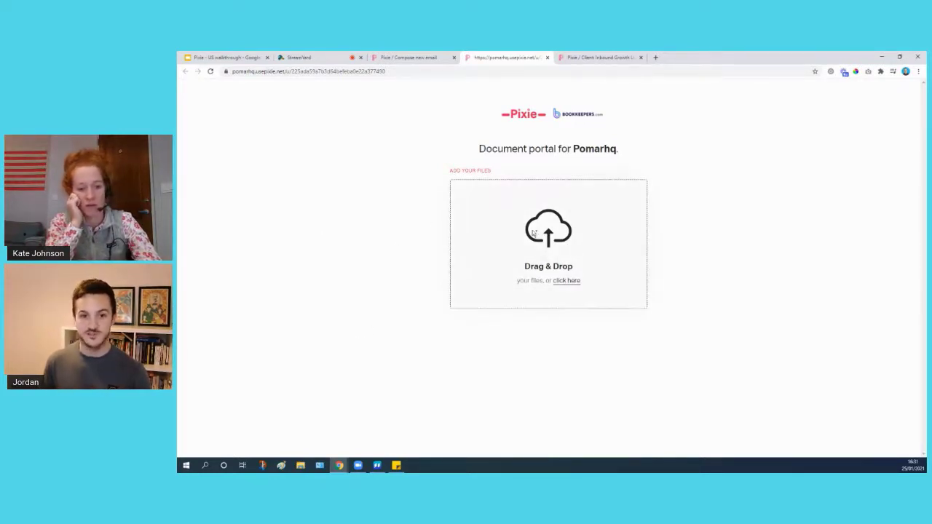
Close the portal preview tab and the draft email without sending it.
{"action": "left_click", "coordinate": [546, 56]}
{"action": "left_click", "coordinate": [587, 218]}
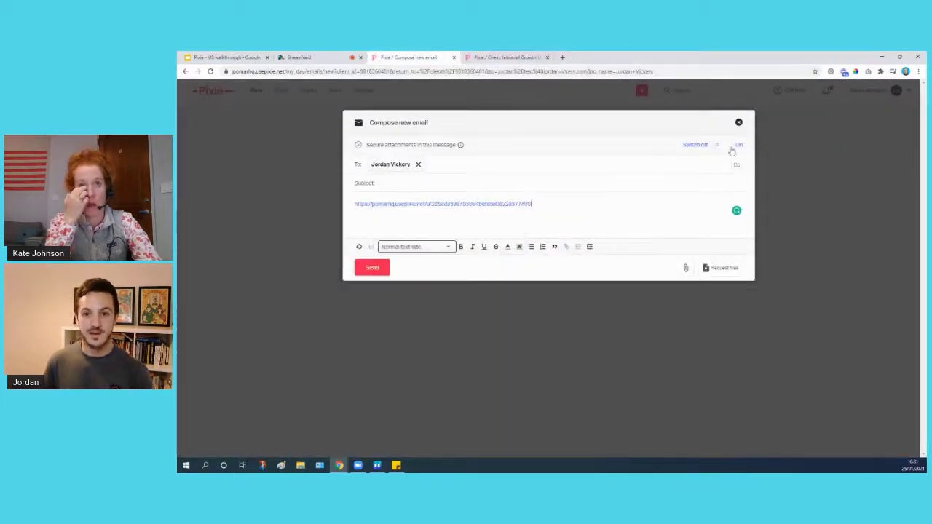
{"action": "left_click", "coordinate": [739, 124]}
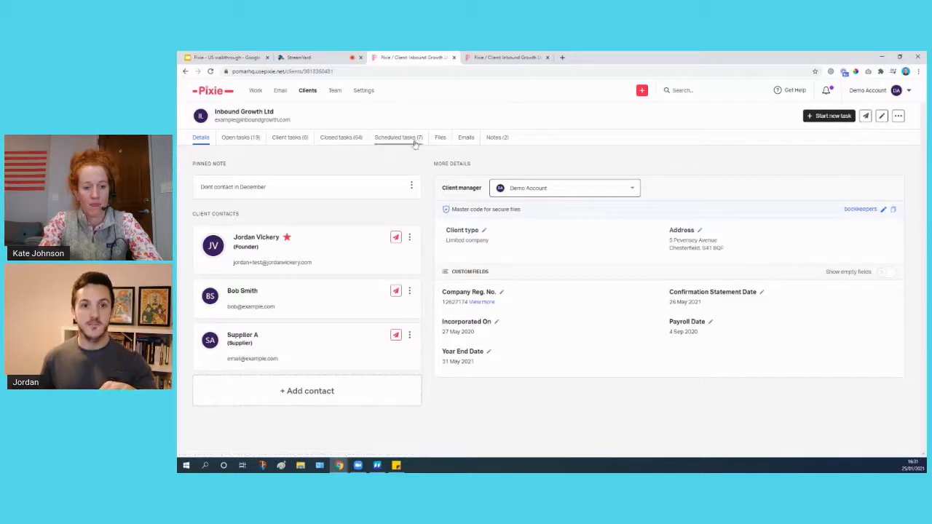
Edit the Monthly Bookkeeping template from Settings > Task templates and reach its Subtasks step.
{"action": "left_click", "coordinate": [362, 89]}
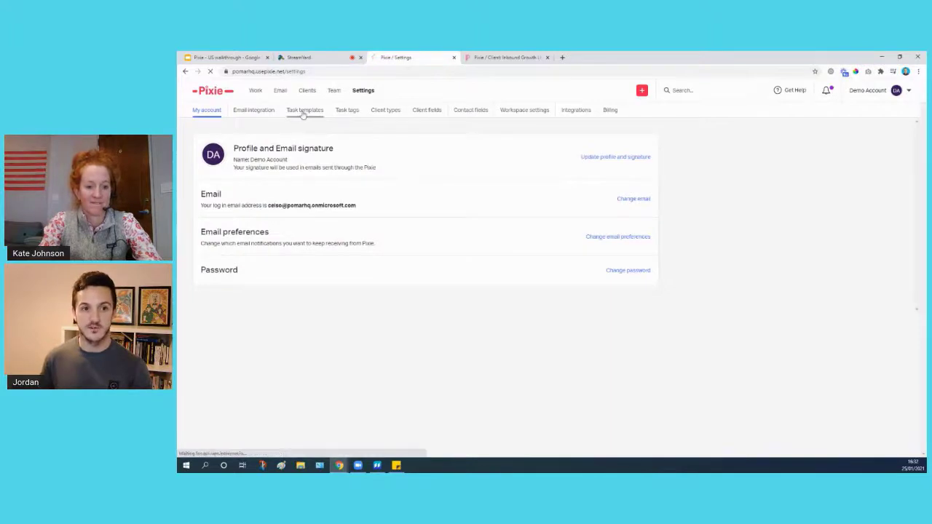
{"action": "left_click", "coordinate": [306, 115]}
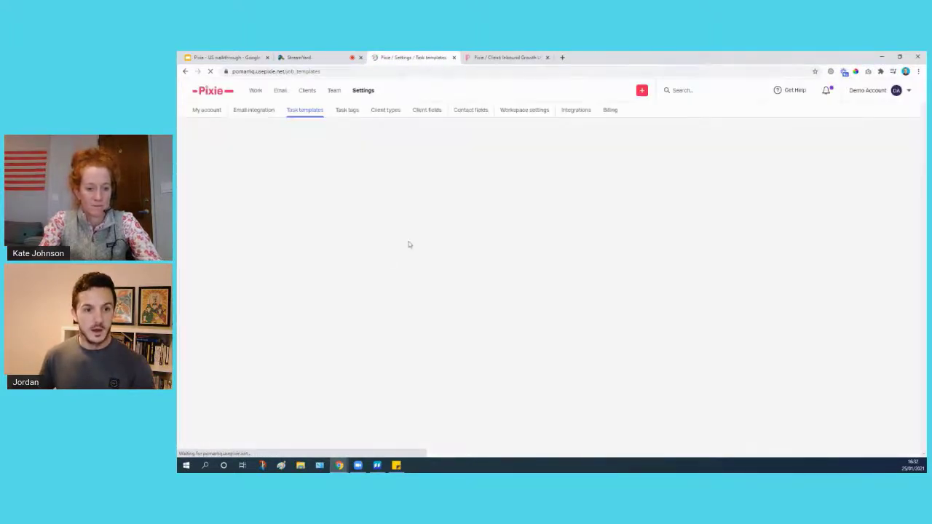
{"action": "scroll", "coordinate": [375, 268], "scroll_direction": "down", "scroll_amount": 5}
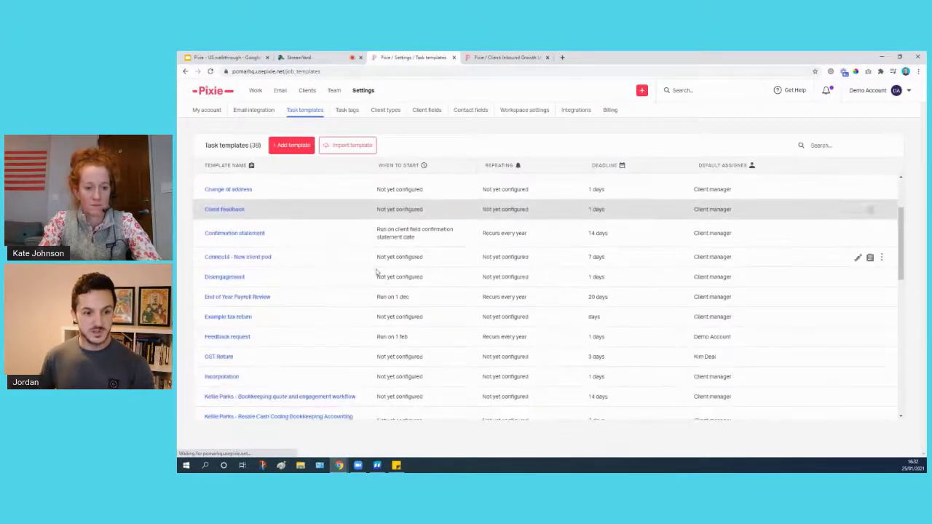
{"action": "scroll", "coordinate": [656, 241], "scroll_direction": "down", "scroll_amount": 5}
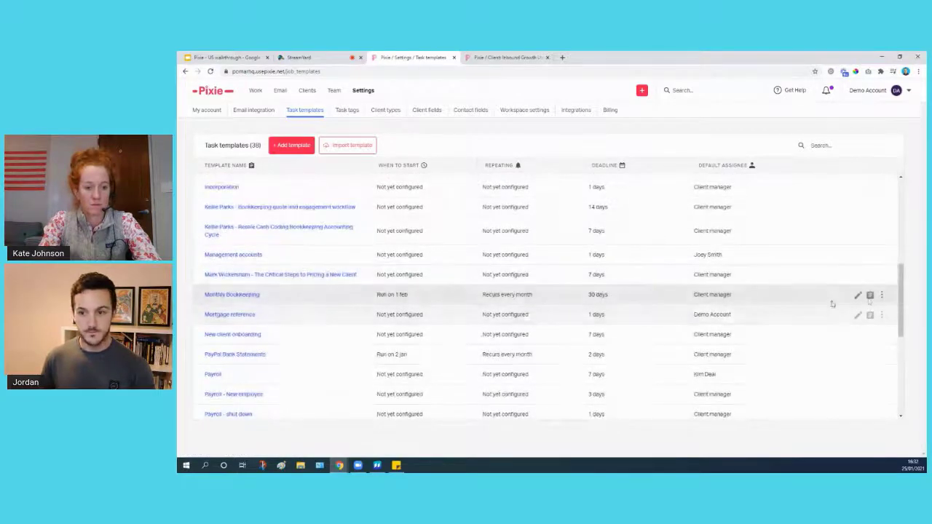
{"action": "left_click", "coordinate": [857, 295]}
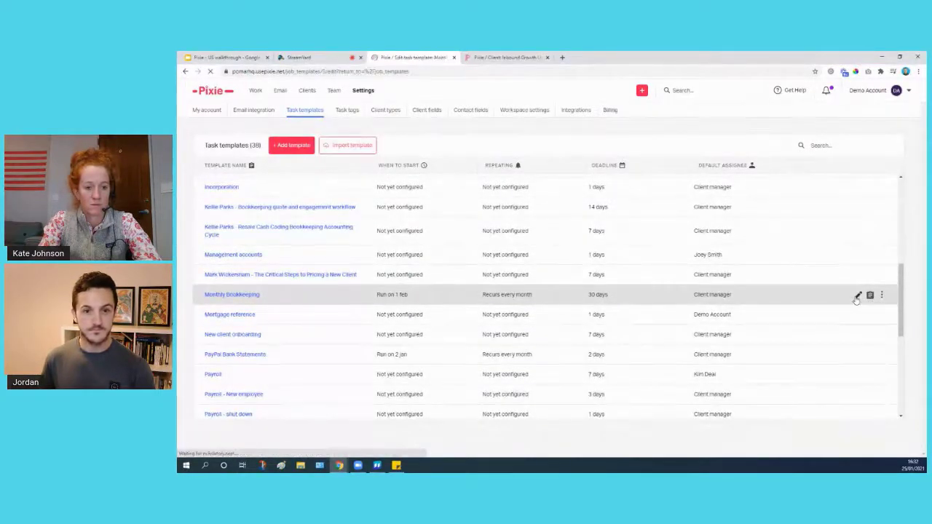
{"action": "left_click", "coordinate": [827, 398]}
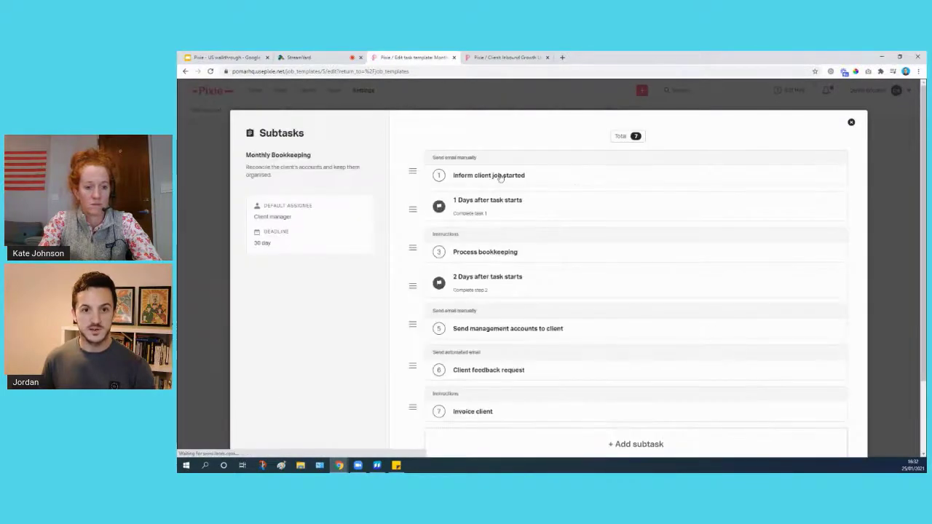
Review the 'Inform client job started' subtask email, then close the Monthly Bookkeeping template without saving.
{"action": "left_click", "coordinate": [501, 178]}
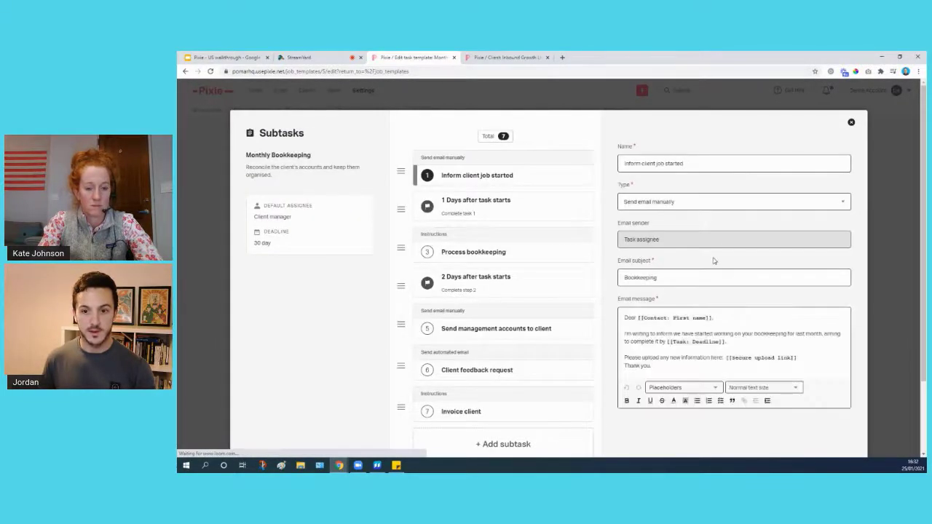
{"action": "scroll", "coordinate": [714, 260], "scroll_direction": "down", "scroll_amount": 2}
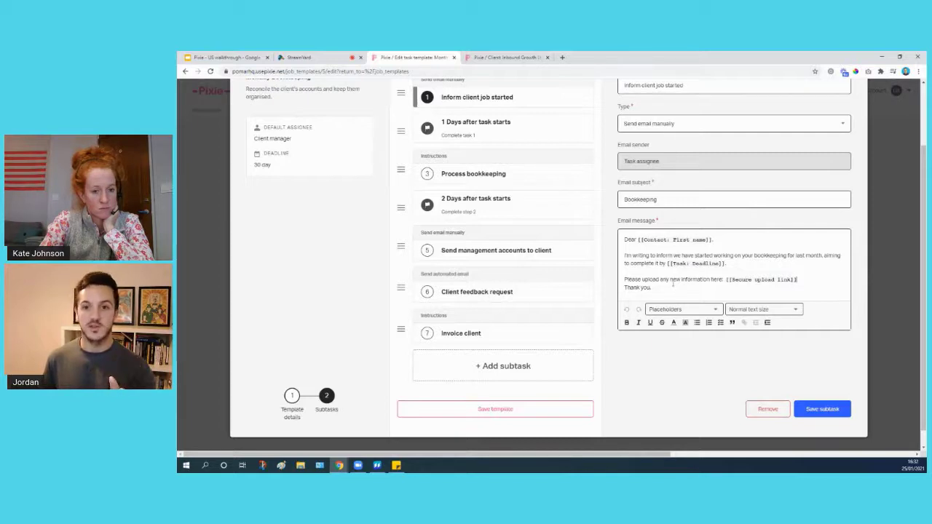
{"action": "scroll", "coordinate": [673, 284], "scroll_direction": "up", "scroll_amount": 2}
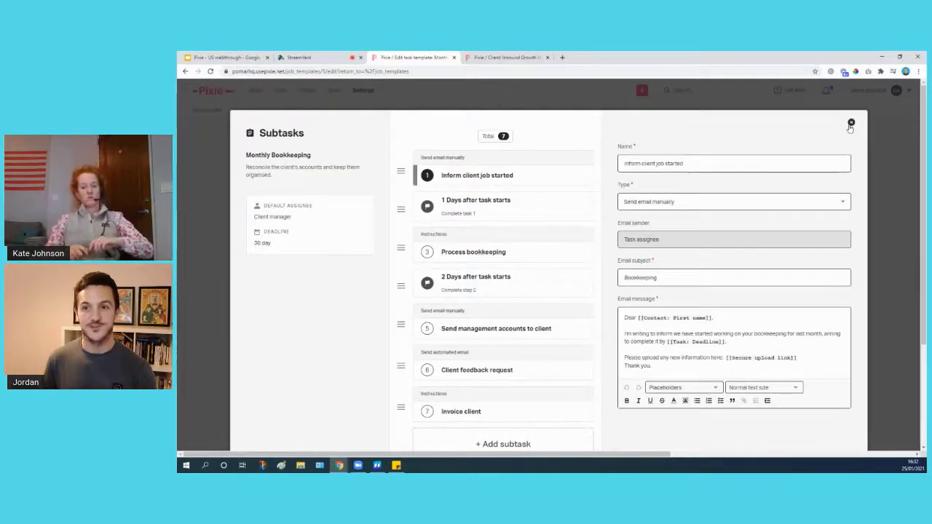
{"action": "left_click", "coordinate": [851, 125]}
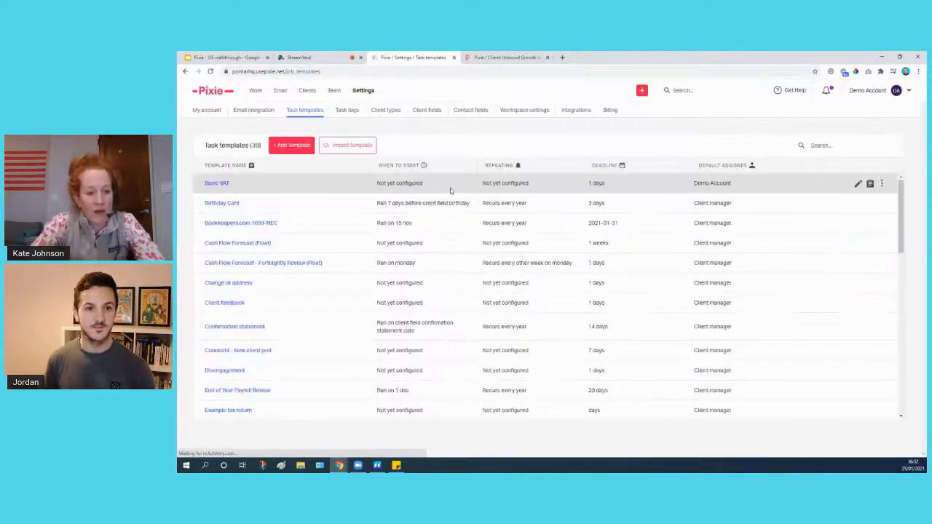
Show the Clients list of all 37 clients, passing briefly through the My day list.
{"action": "left_click", "coordinate": [307, 92]}
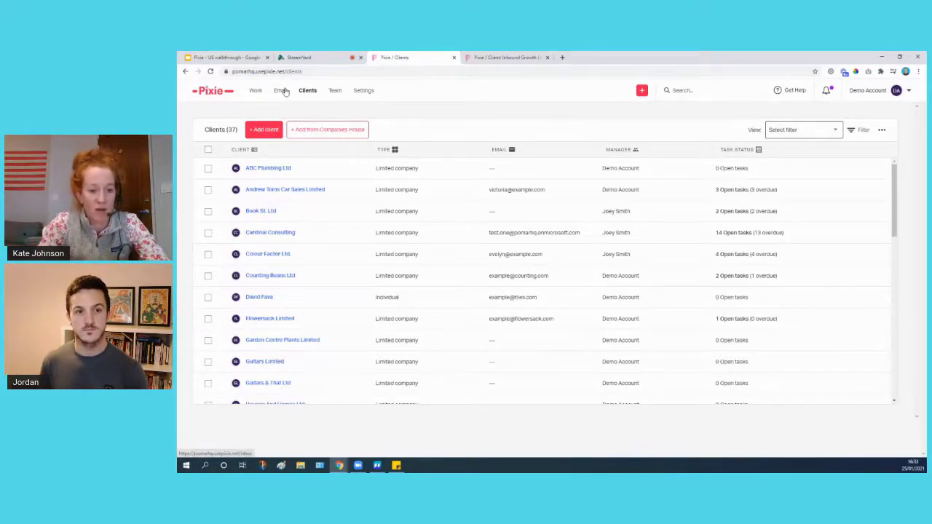
{"action": "left_click", "coordinate": [256, 95]}
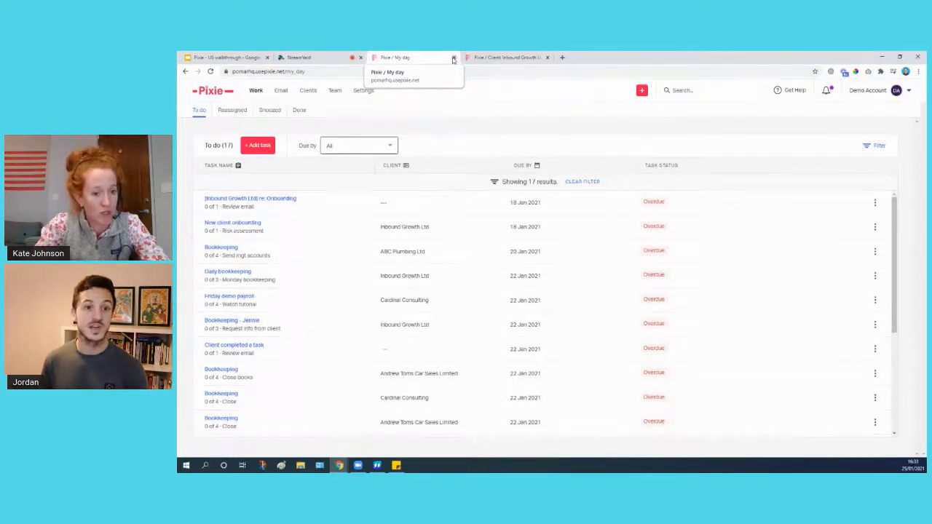
{"action": "left_click", "coordinate": [307, 89]}
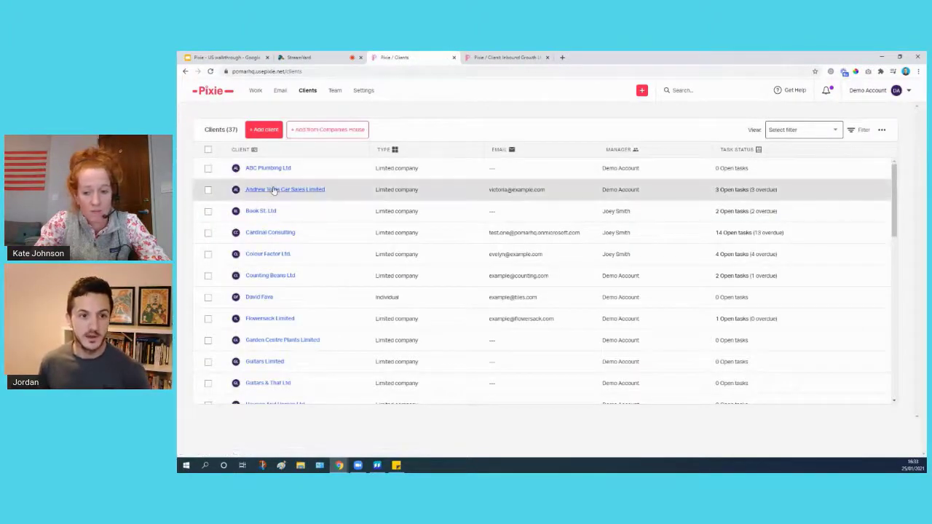
{"action": "left_click", "coordinate": [208, 150]}
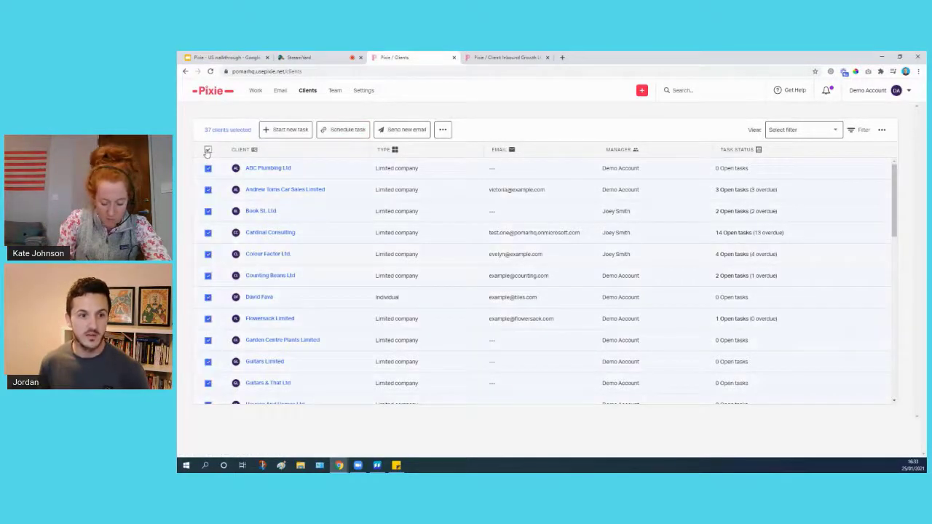
{"action": "left_click", "coordinate": [394, 130]}
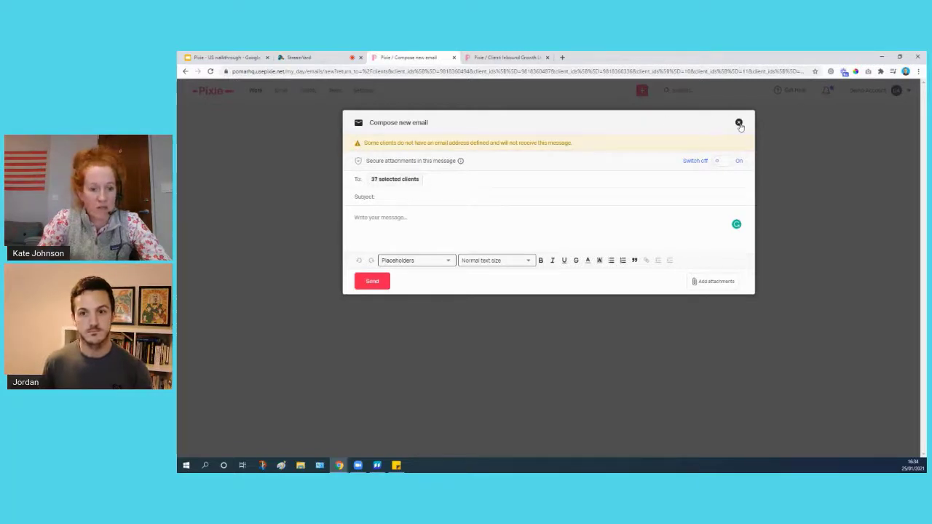
{"action": "left_click", "coordinate": [739, 124]}
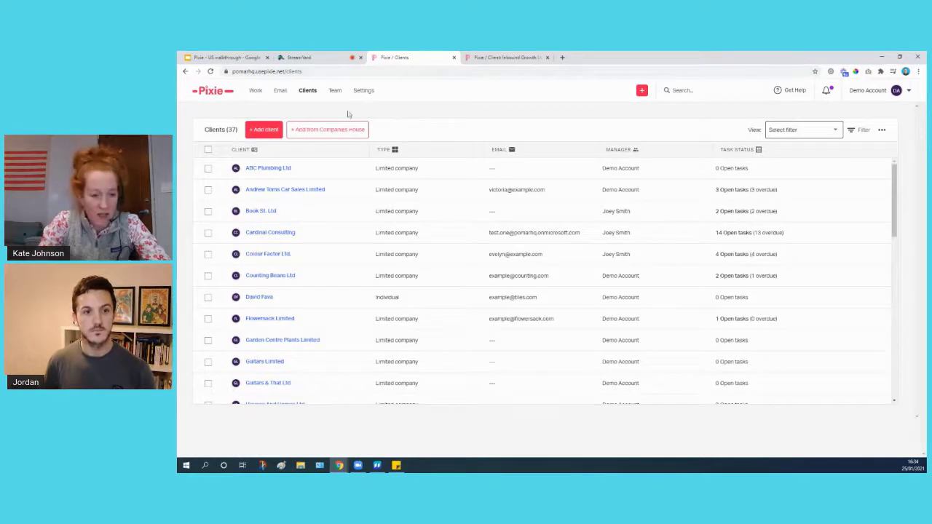
Return to the 37-client list and close the extra Inbound Growth Ltd browser tab.
{"action": "left_click", "coordinate": [253, 91]}
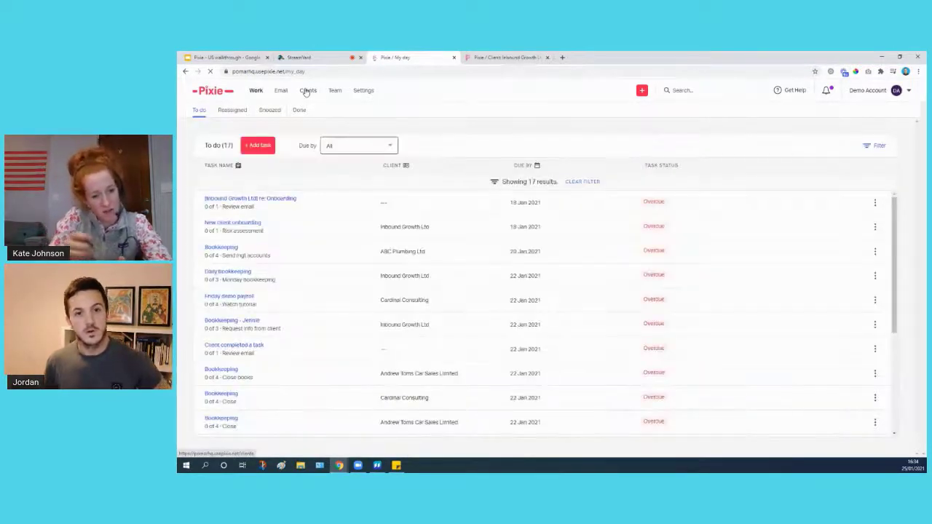
{"action": "left_click", "coordinate": [307, 92]}
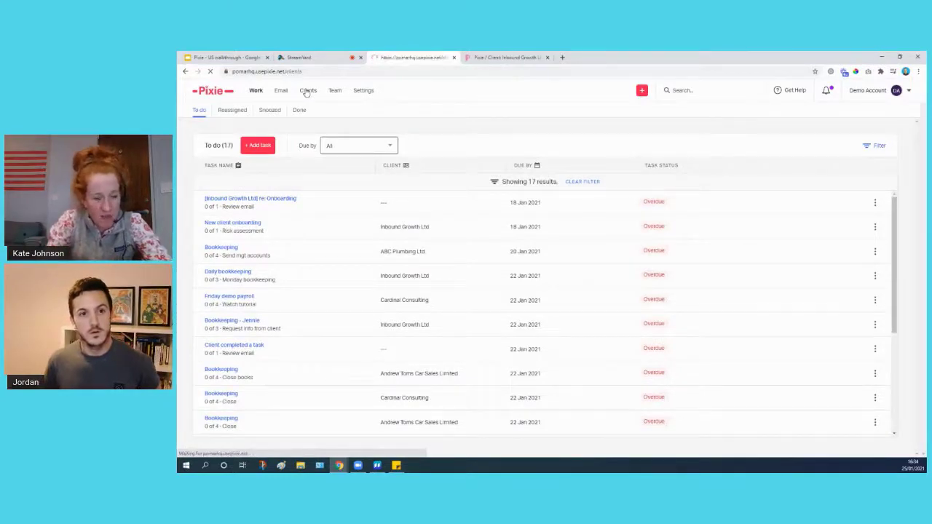
{"action": "left_click", "coordinate": [547, 57]}
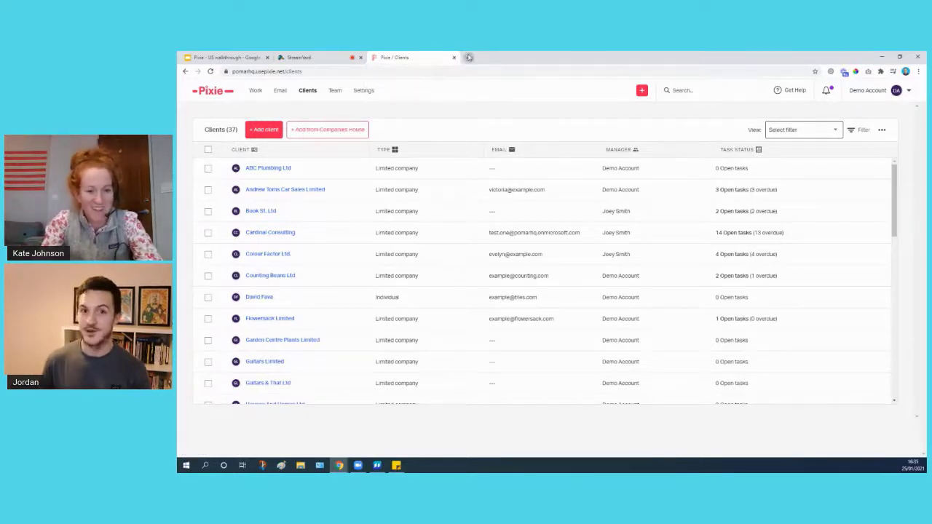
Open the Jordan's Books USA workspace sign-in in a new tab and log in.
{"action": "left_click", "coordinate": [469, 57]}
{"action": "type", "text": "jor"}
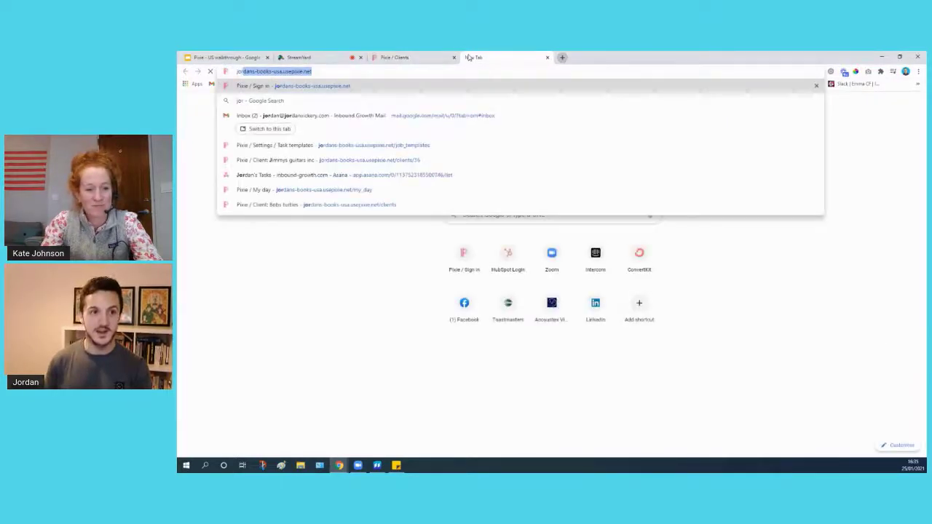
{"action": "key", "text": "Return"}
{"action": "left_click", "coordinate": [453, 57]}
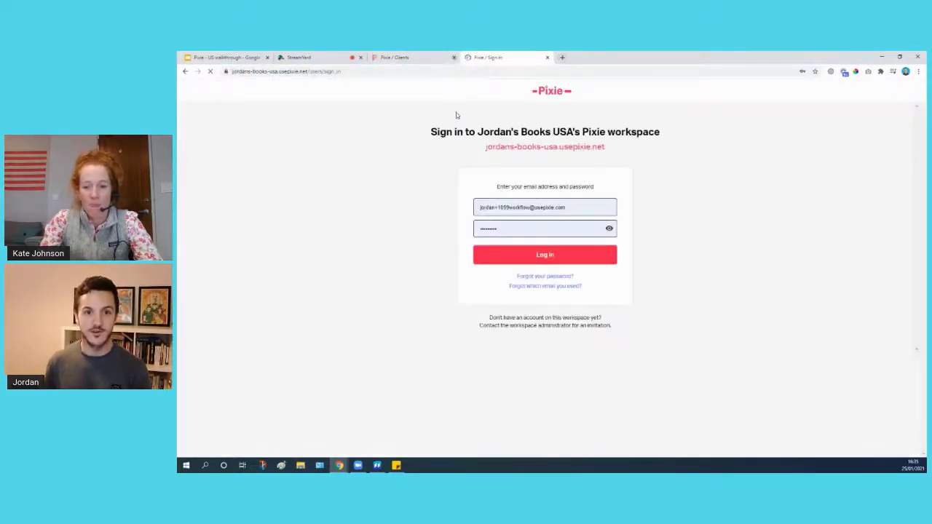
{"action": "left_click", "coordinate": [532, 254]}
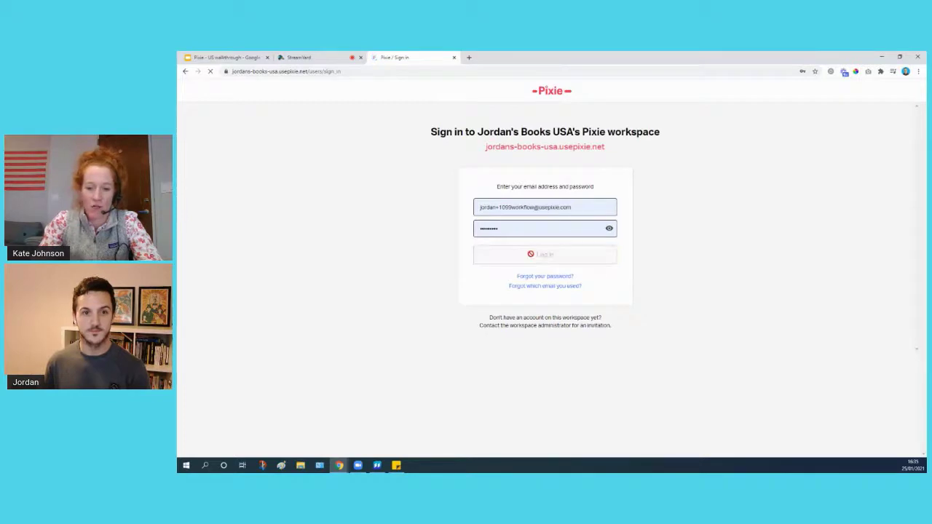
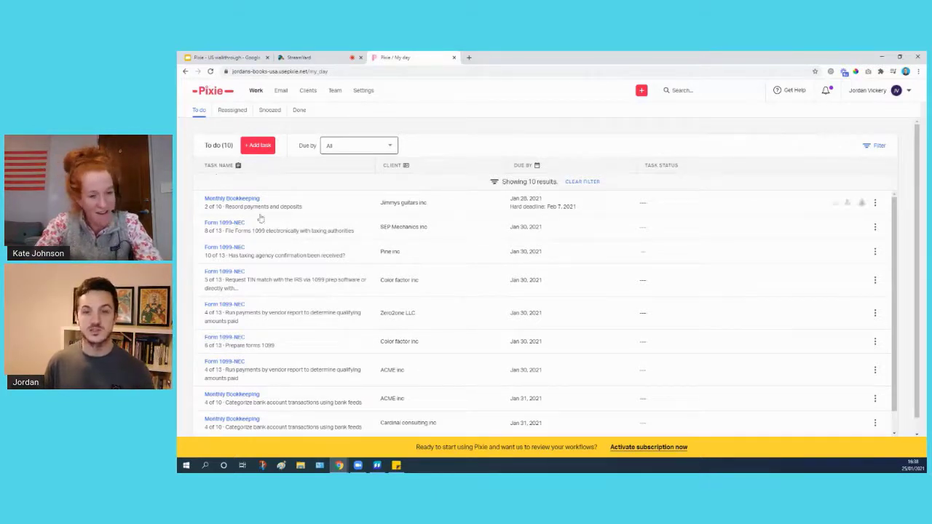
Open the Monthly Bookkeeping task for Jimmys guitars inc from the To do list.
{"action": "left_click", "coordinate": [220, 199]}
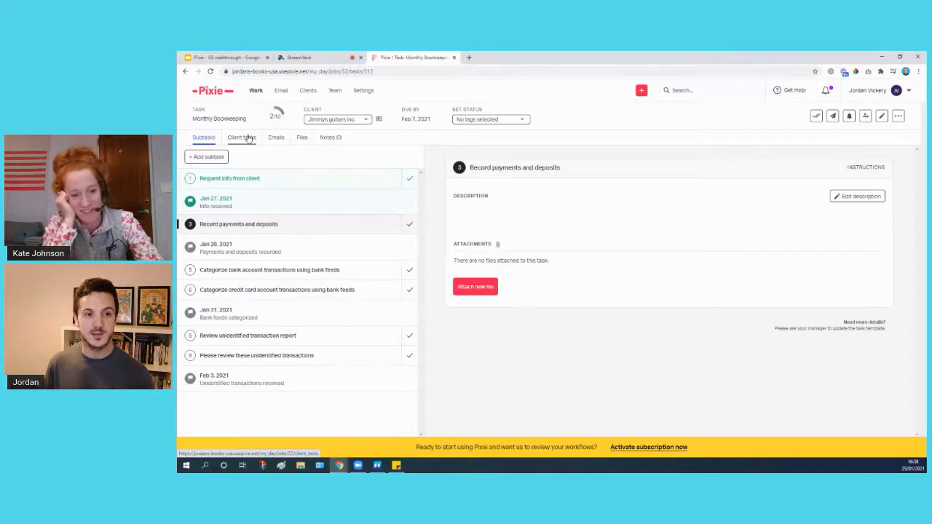
Start the client task list with the line 'Please send me the following:'.
{"action": "left_click", "coordinate": [248, 138]}
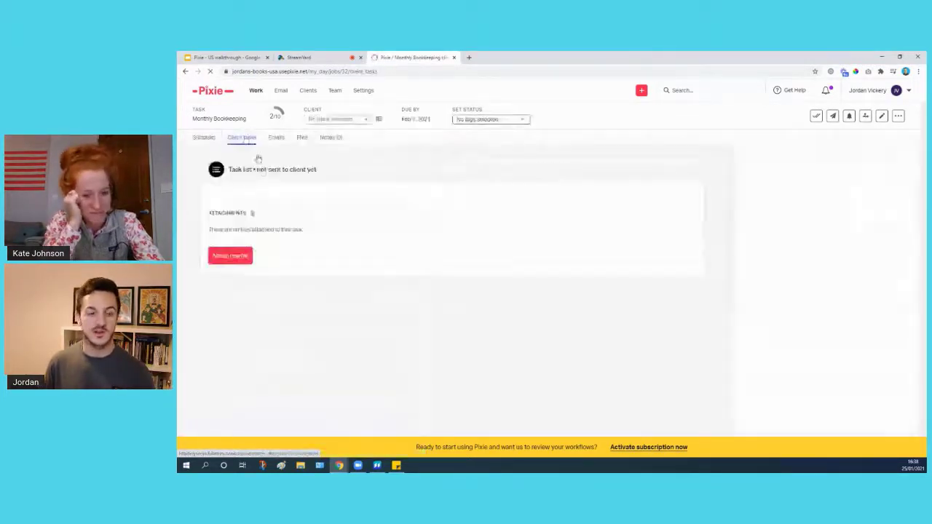
{"action": "left_click", "coordinate": [265, 191]}
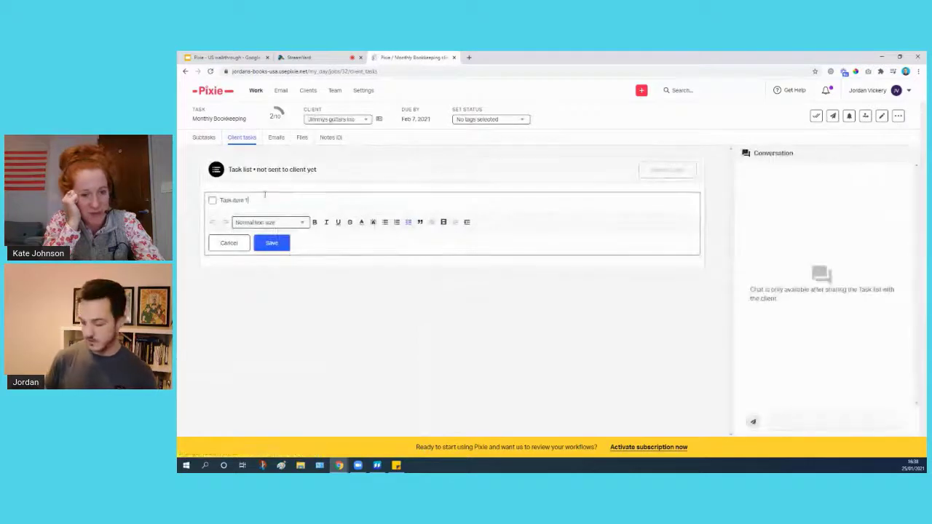
{"action": "key", "text": "BackSpace"}
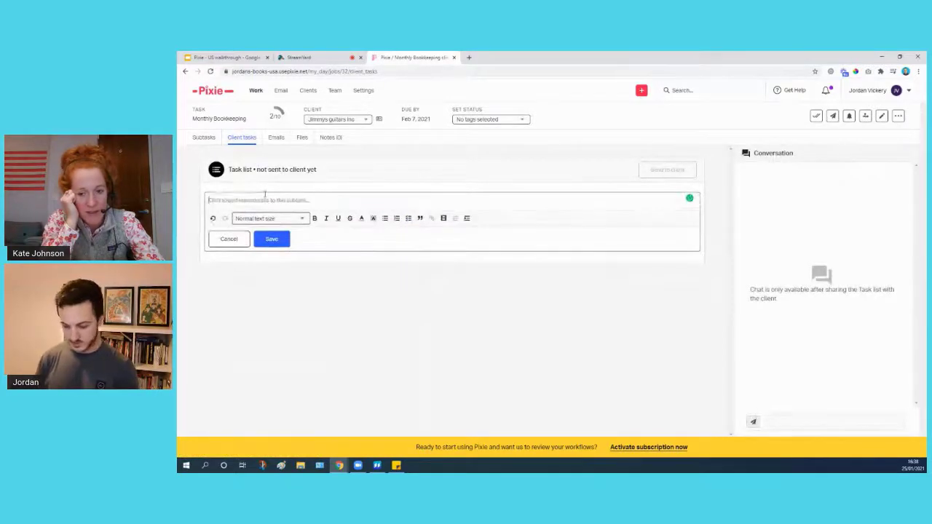
{"action": "type", "text": "Picase send me the ba"}
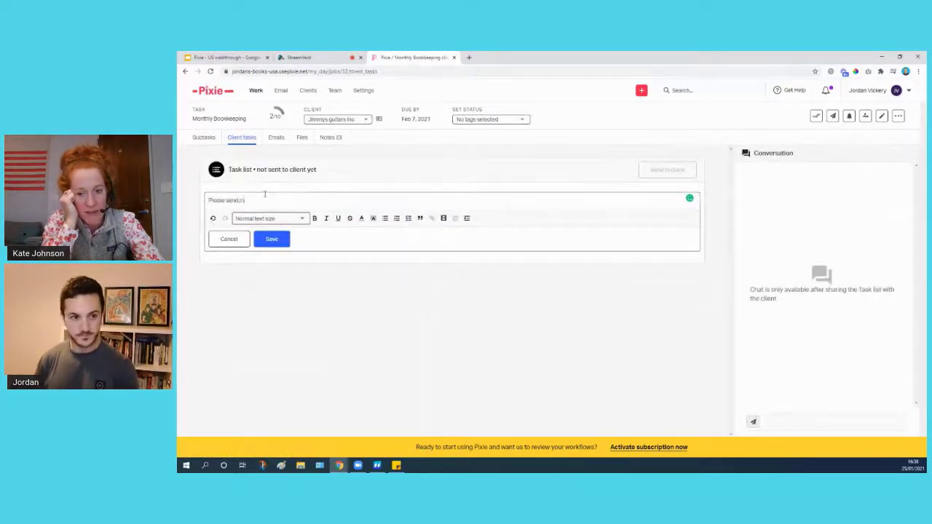
{"action": "type", "text": "llowing:"}
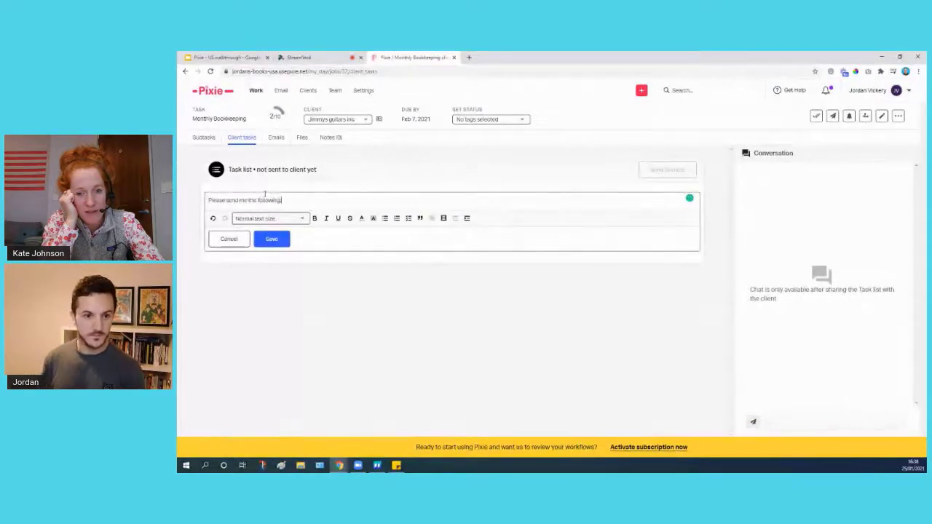
{"action": "key", "text": "Return"}
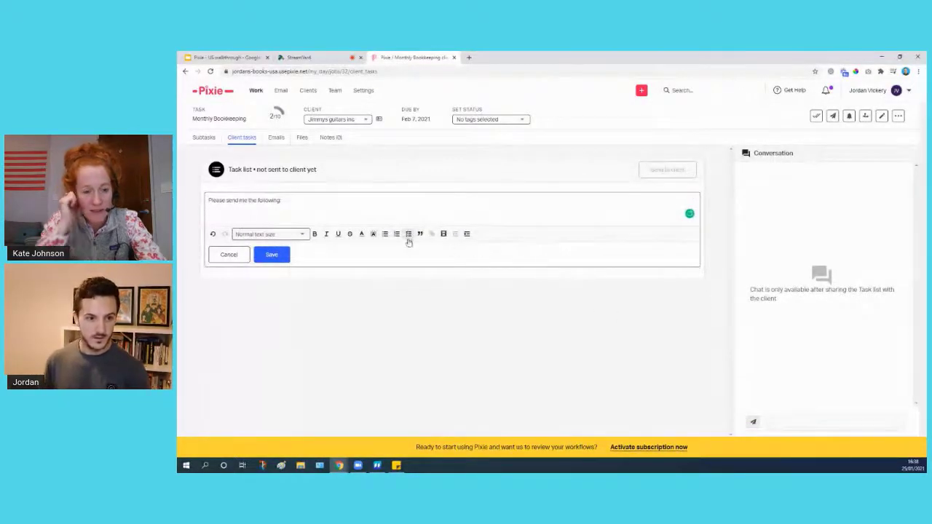
Add checklist items Item 1, Item 2, Item 3, Item 4 and Item 5.
{"action": "left_click", "coordinate": [409, 235]}
{"action": "type", "text": "Item 1"}
{"action": "key", "text": "Return"}
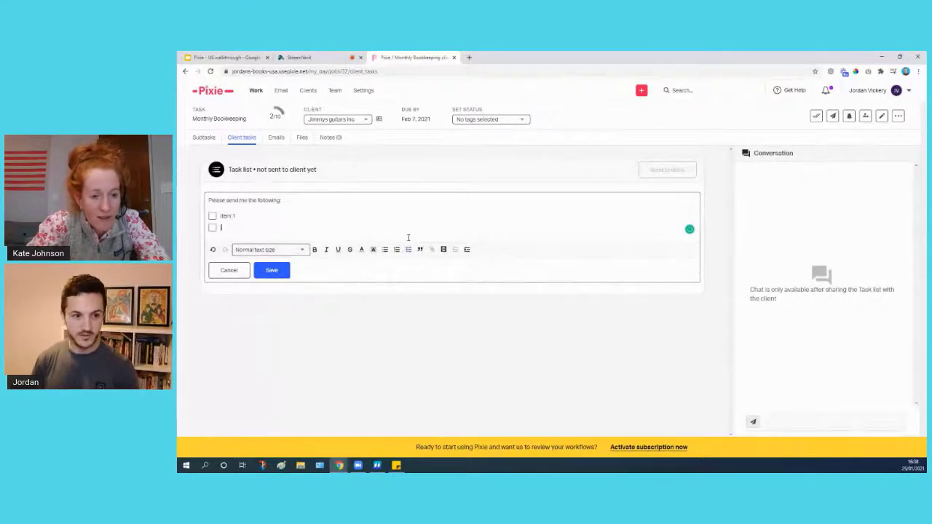
{"action": "type", "text": "Item 2"}
{"action": "key", "text": "Return"}
{"action": "type", "text": "Item 3"}
{"action": "key", "text": "Return"}
{"action": "type", "text": "I"}
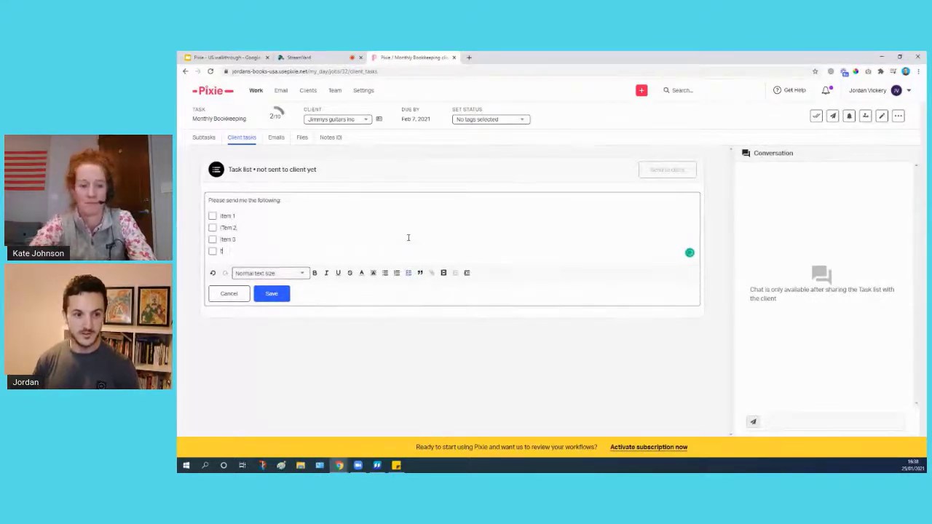
{"action": "type", "text": "tem 4"}
{"action": "key", "text": "Return"}
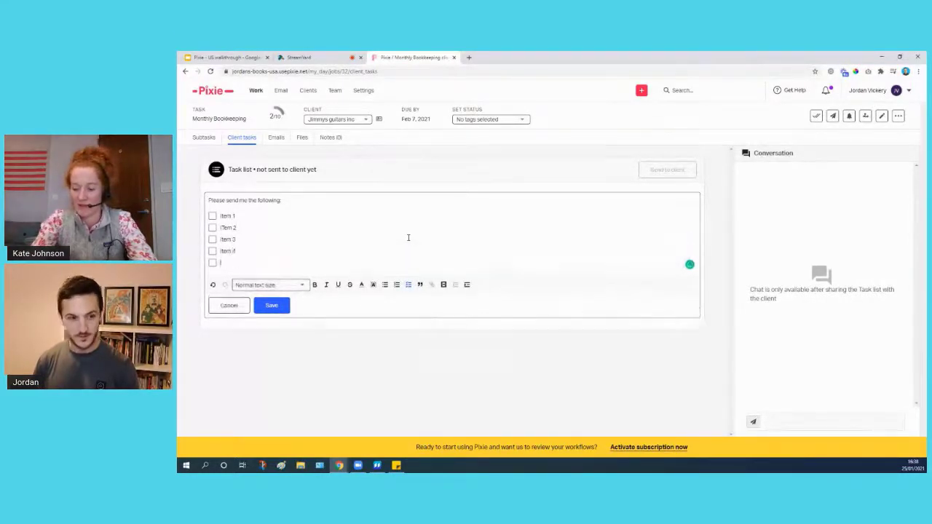
{"action": "type", "text": "Item"}
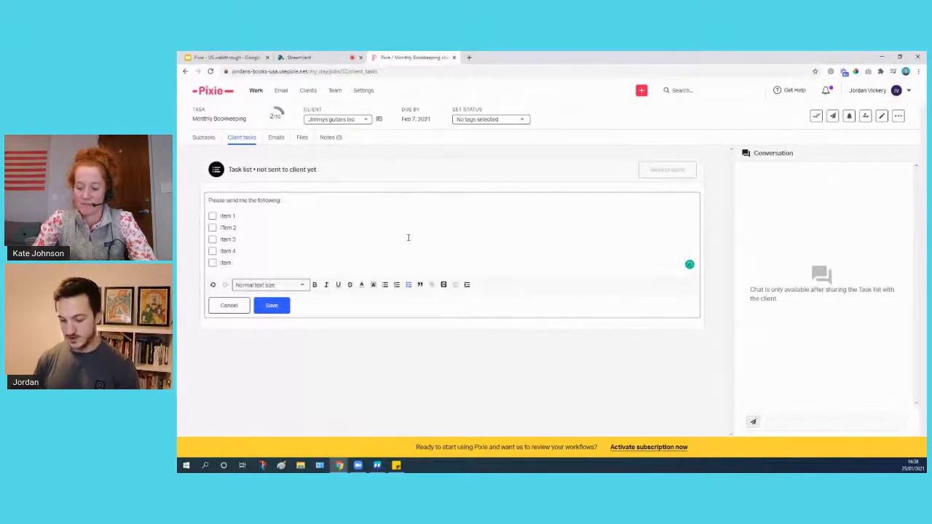
{"action": "type", "text": " 5"}
{"action": "key", "text": "Return"}
{"action": "key", "text": "Return"}
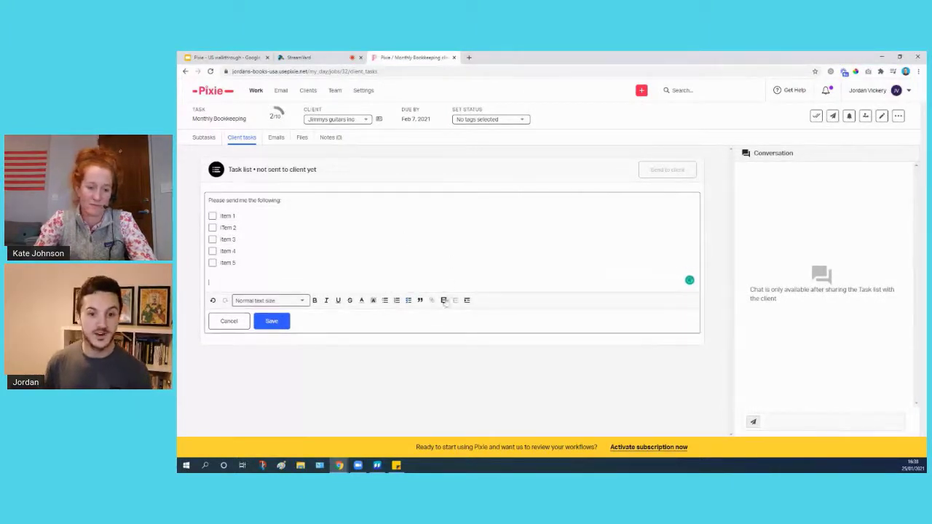
Dismiss the video embed prompt without adding a video and save the client task list.
{"action": "left_click", "coordinate": [444, 300]}
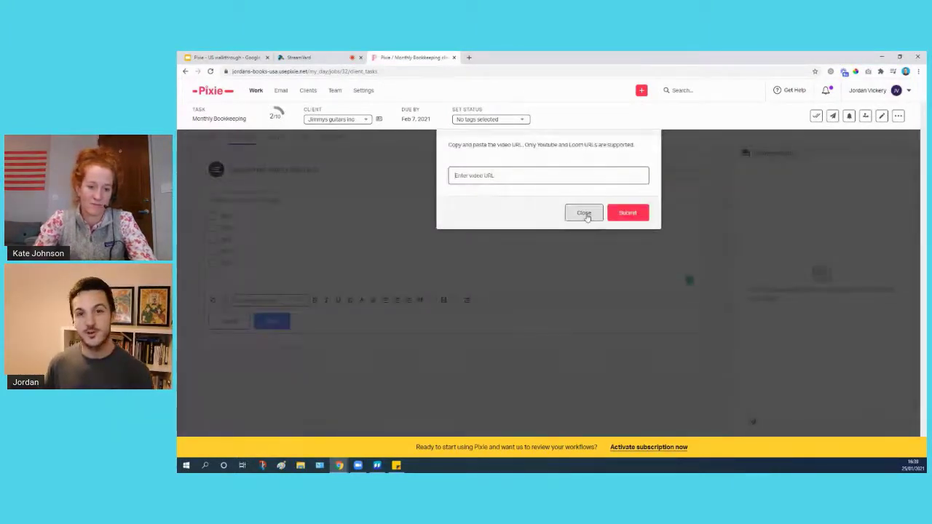
{"action": "left_click", "coordinate": [584, 213]}
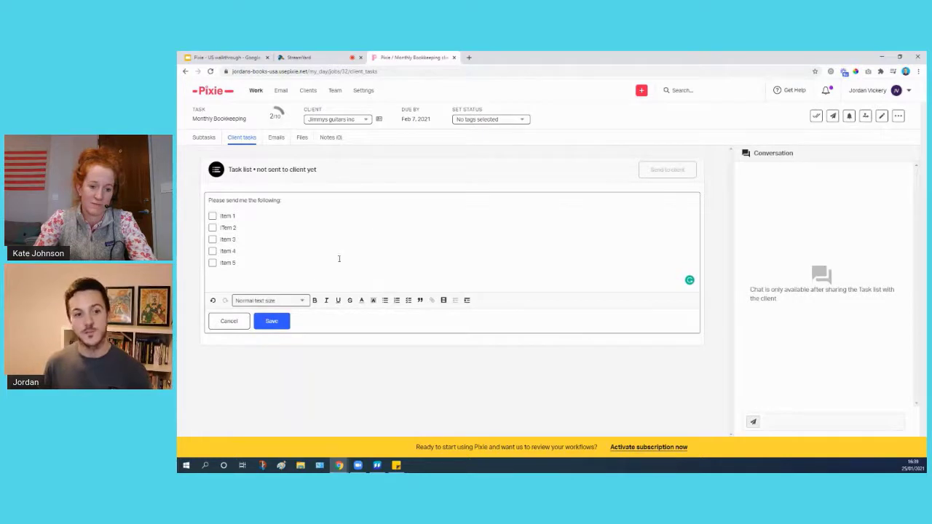
{"action": "left_click", "coordinate": [267, 325]}
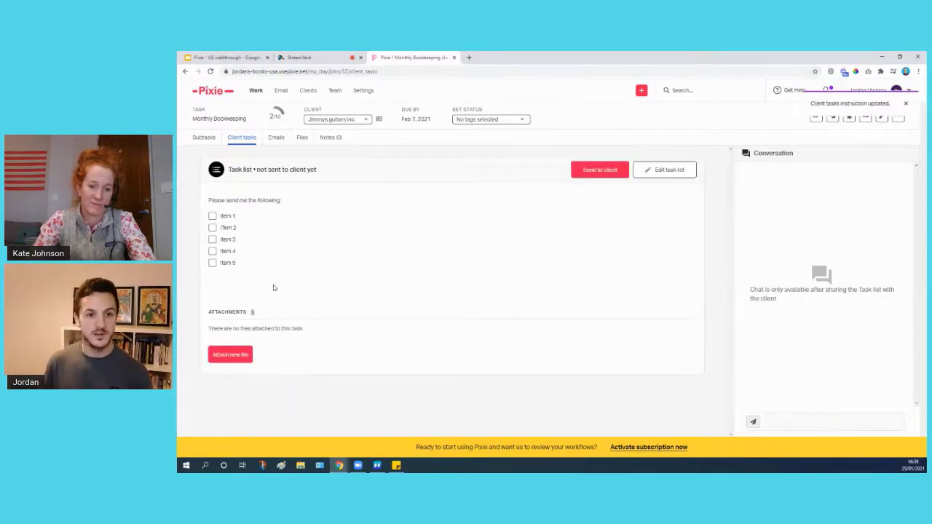
Try sending the list to the client, dismiss the email-permission prompt, then load pomarhq's workspace.
{"action": "left_click", "coordinate": [602, 169]}
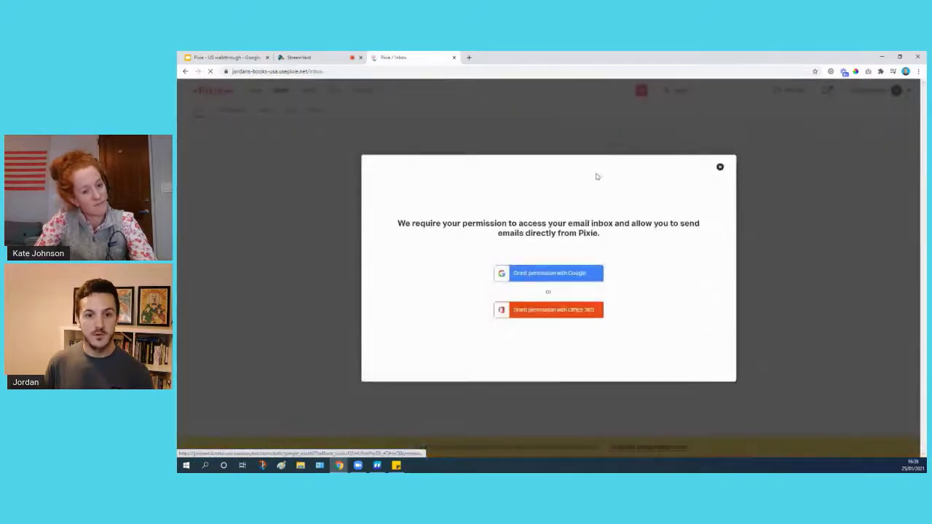
{"action": "left_click", "coordinate": [720, 168]}
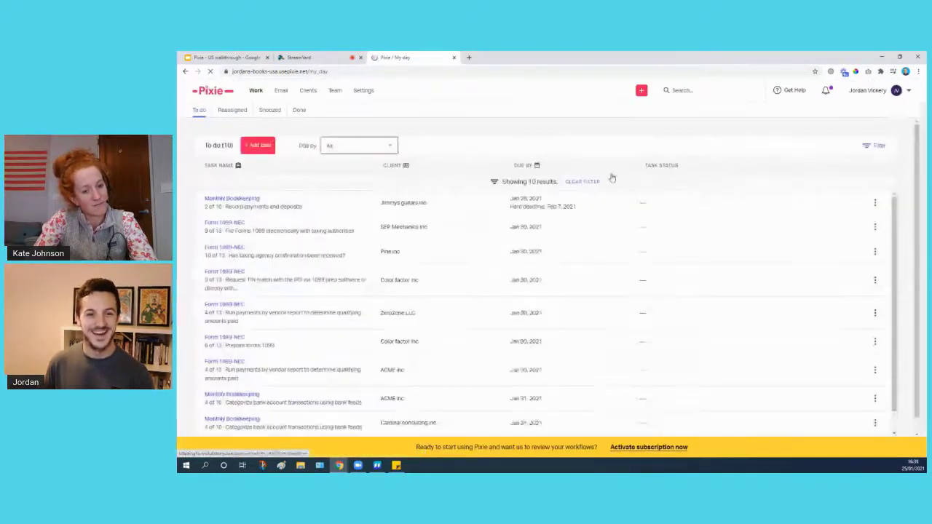
{"action": "left_click", "coordinate": [468, 56]}
{"action": "type", "text": "pomarhq"}
{"action": "key", "text": "Return"}
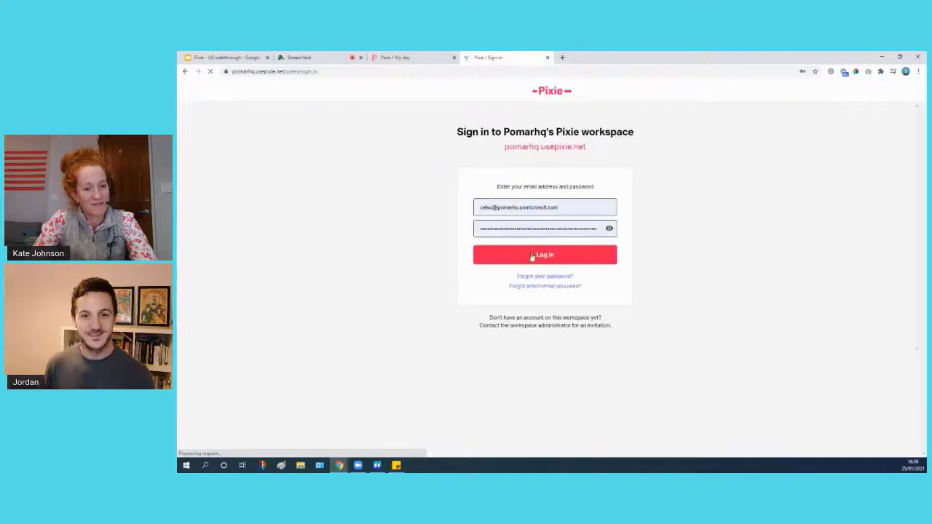
{"action": "left_click", "coordinate": [530, 257]}
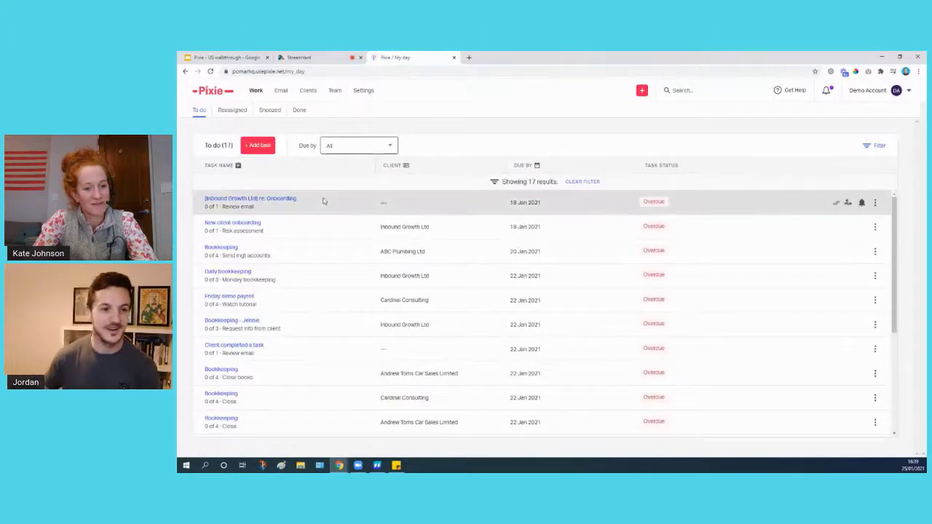
{"action": "left_click", "coordinate": [365, 91]}
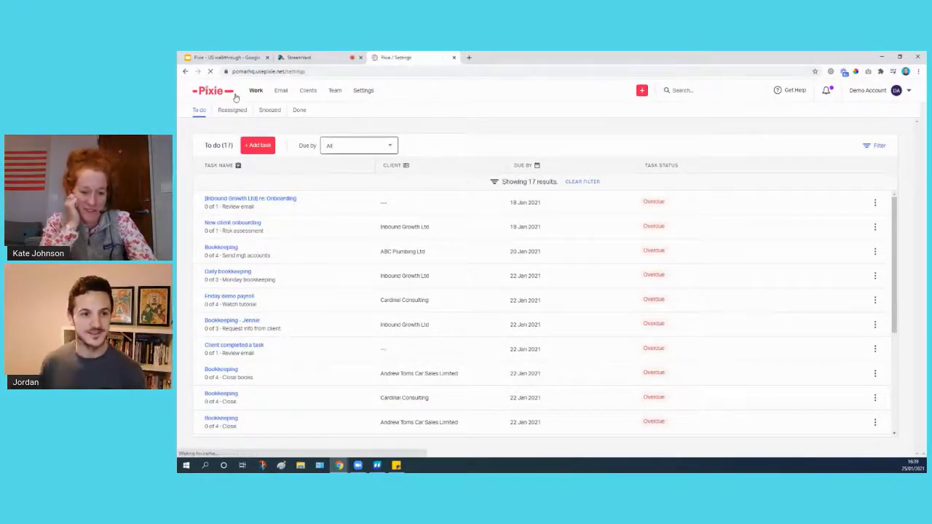
{"action": "left_click", "coordinate": [257, 95]}
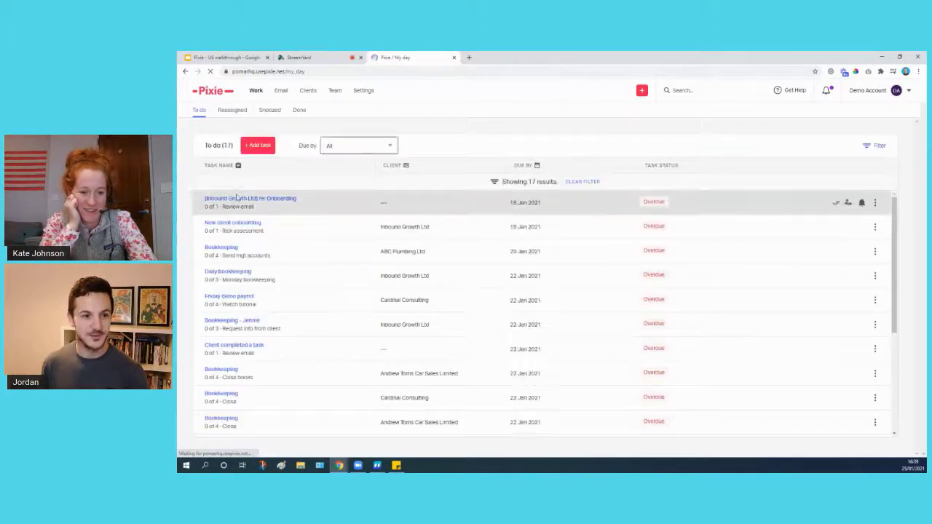
{"action": "left_click", "coordinate": [233, 198]}
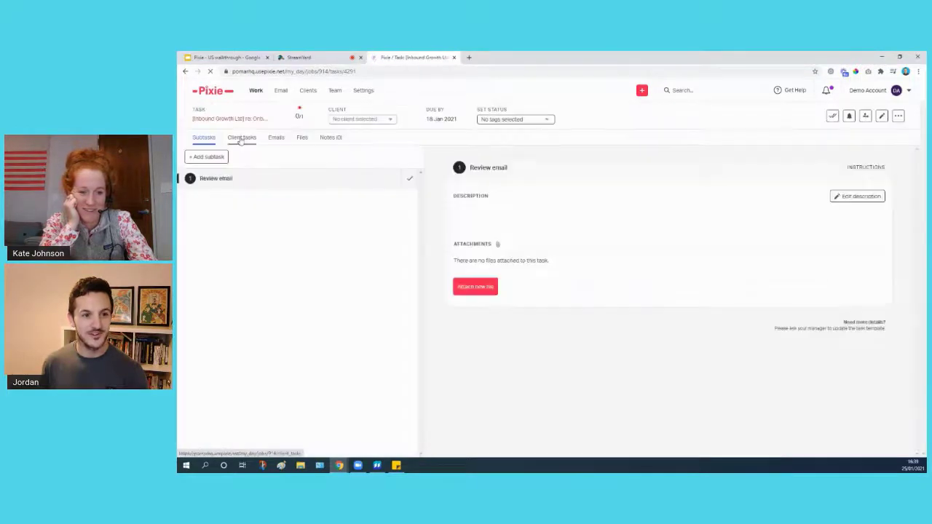
Begin the client checklist with the intro line 'Please send me the following:'.
{"action": "left_click", "coordinate": [241, 140]}
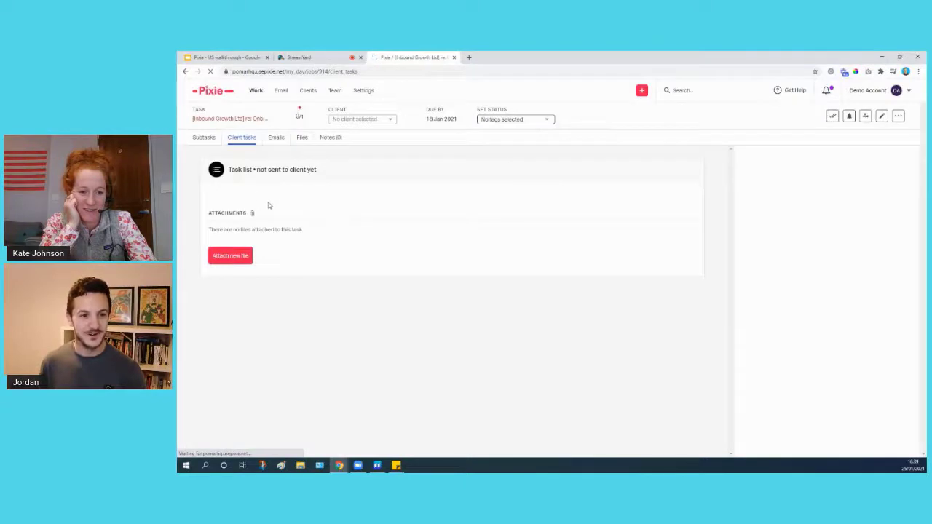
{"action": "left_click", "coordinate": [252, 209]}
{"action": "type", "text": "Please send me the fo"}
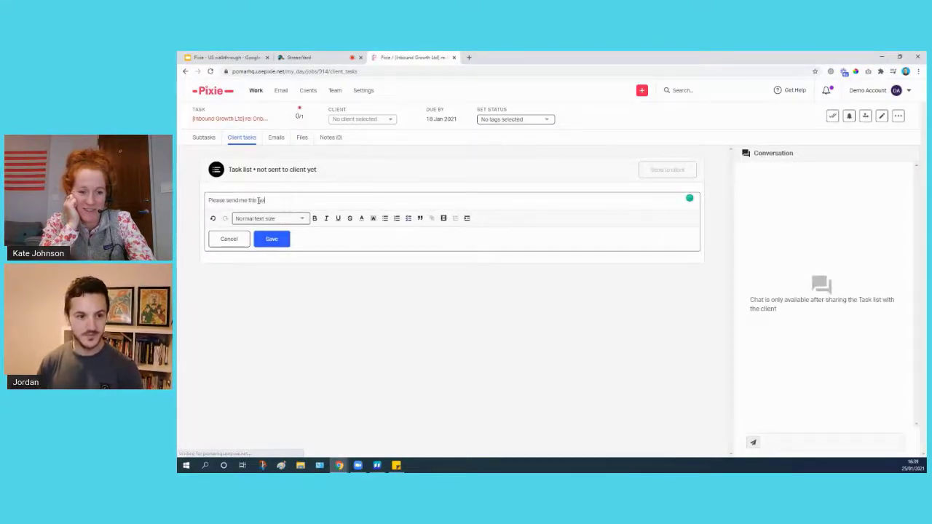
{"action": "type", "text": "llowing:"}
{"action": "key", "text": "Return"}
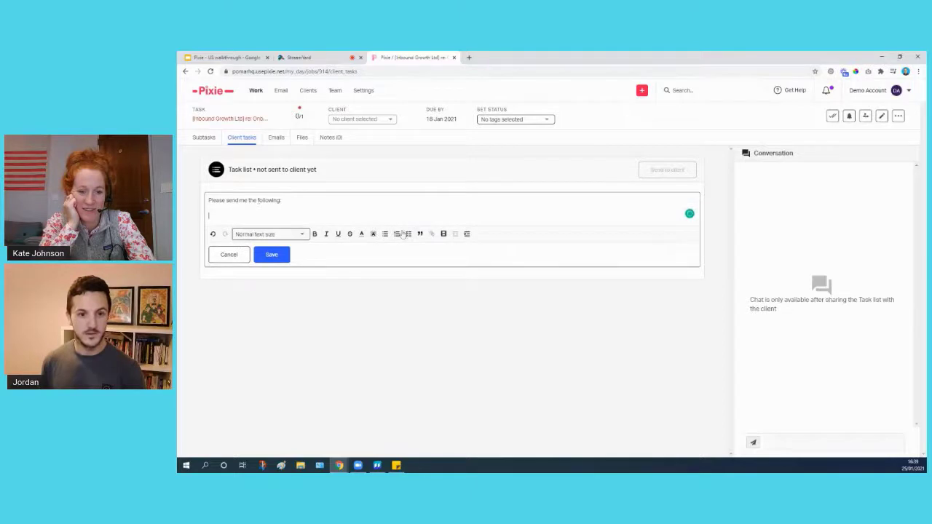
Add checkbox items 1, 2, 3, 4 and 5 below the intro.
{"action": "left_click", "coordinate": [408, 234]}
{"action": "key", "text": "Return"}
{"action": "key", "text": "Return"}
{"action": "key", "text": "BackSpace"}
{"action": "left_click", "coordinate": [409, 234]}
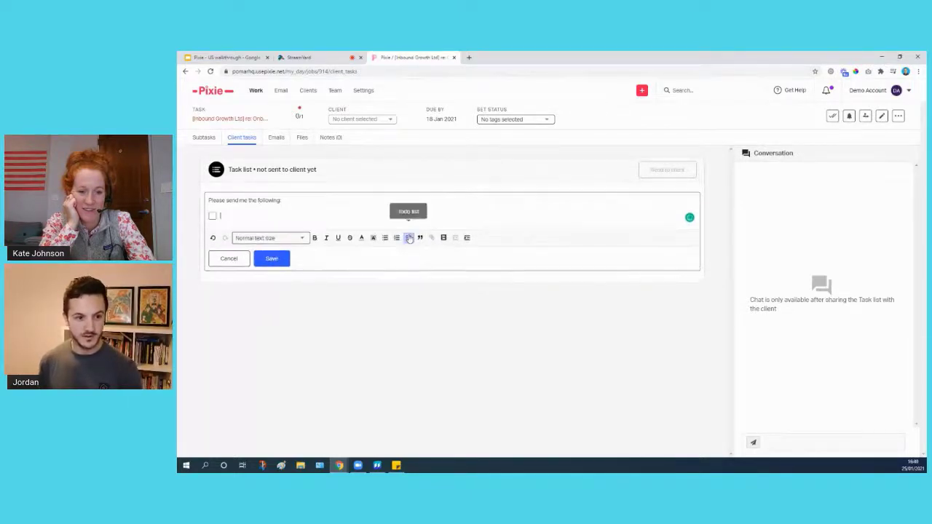
{"action": "type", "text": "1"}
{"action": "key", "text": "Return"}
{"action": "type", "text": "2"}
{"action": "key", "text": "Return"}
{"action": "type", "text": "3"}
{"action": "key", "text": "Return"}
{"action": "type", "text": "4"}
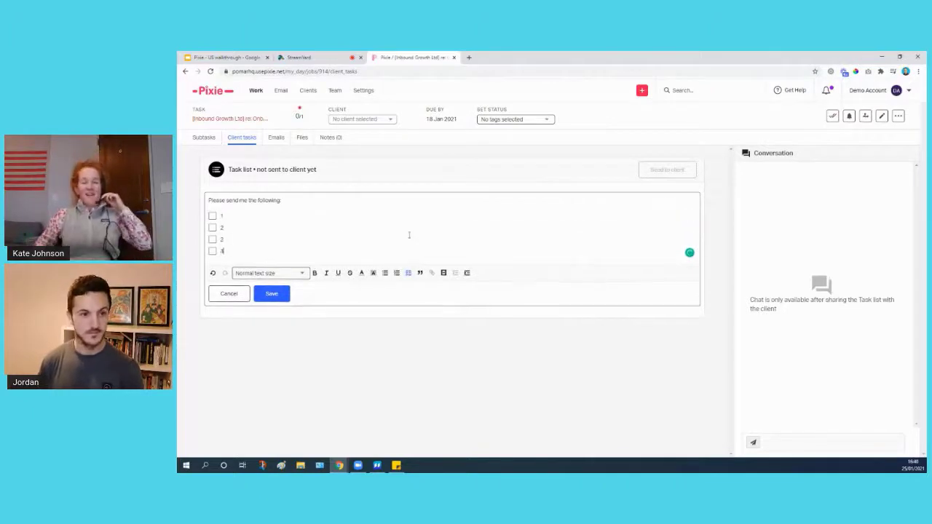
{"action": "key", "text": "Return"}
{"action": "type", "text": "5"}
Save the checklist and set the task's client to Inbound Growth Ltd.
{"action": "left_click", "coordinate": [270, 308]}
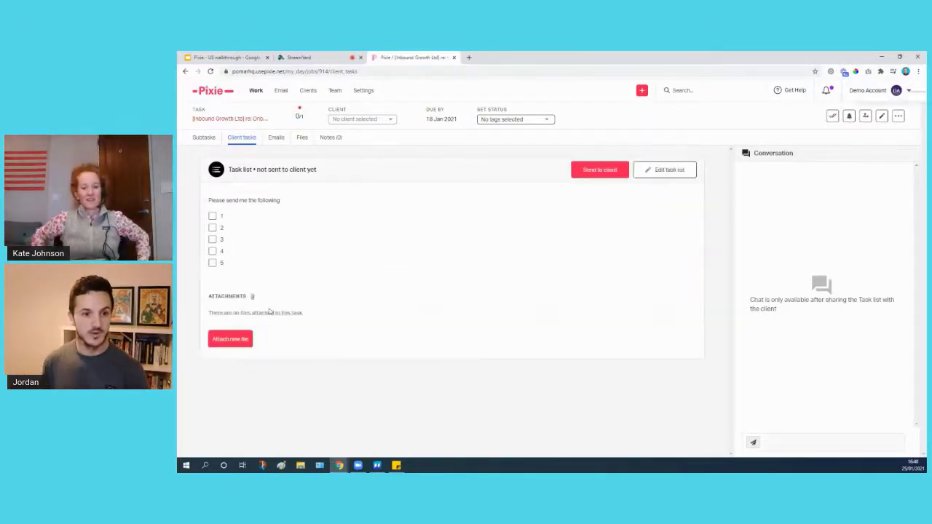
{"action": "left_click", "coordinate": [373, 120]}
{"action": "scroll", "coordinate": [363, 190], "scroll_direction": "down", "scroll_amount": 4}
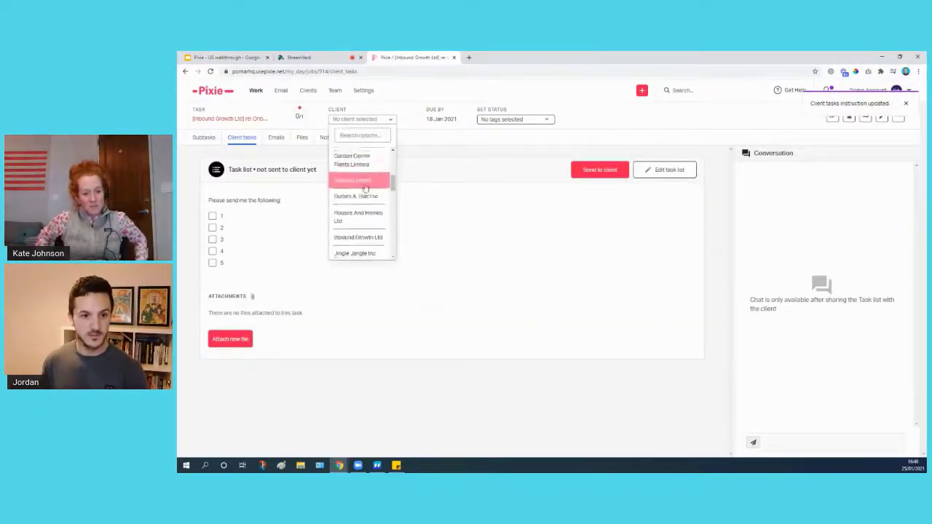
{"action": "left_click", "coordinate": [364, 195]}
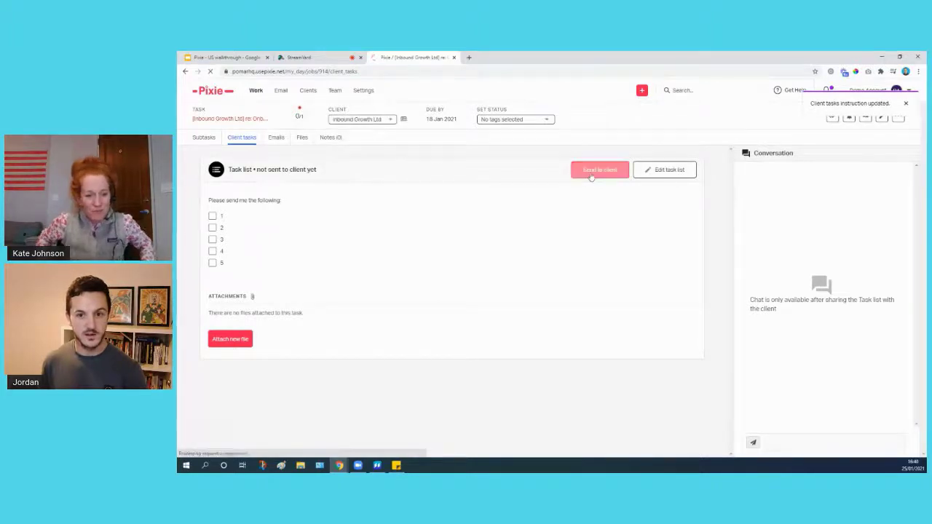
{"action": "left_click", "coordinate": [590, 175]}
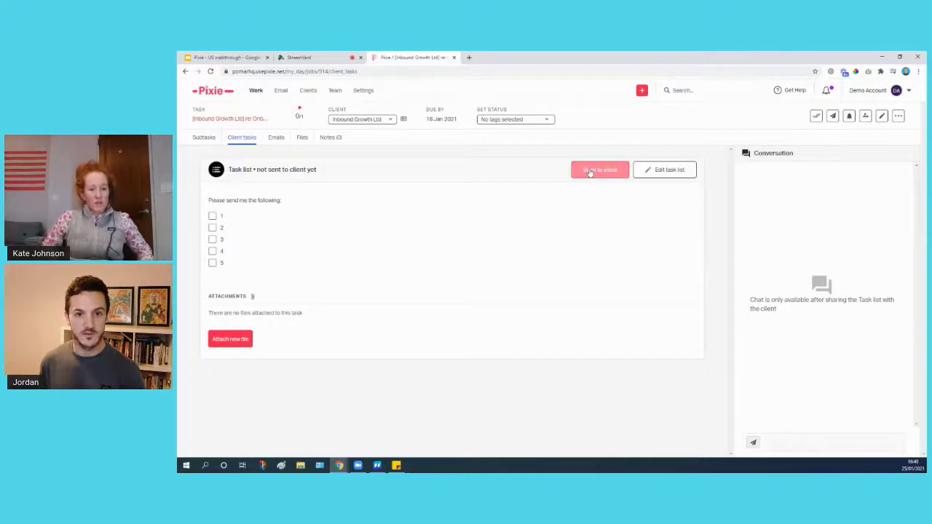
Send the checklist email with an auto-reminder repeating every 4 days.
{"action": "left_click", "coordinate": [585, 172]}
{"action": "left_click", "coordinate": [448, 306]}
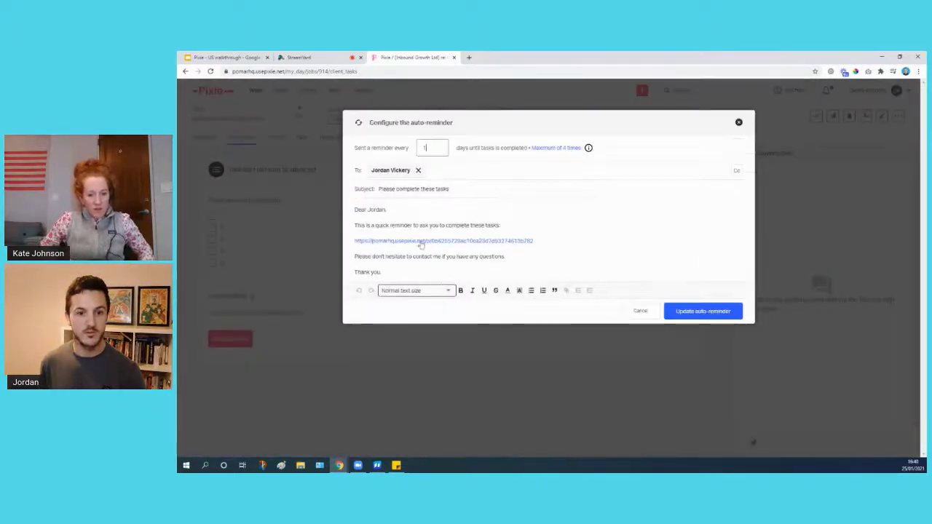
{"action": "type", "text": "4"}
{"action": "left_click", "coordinate": [458, 214]}
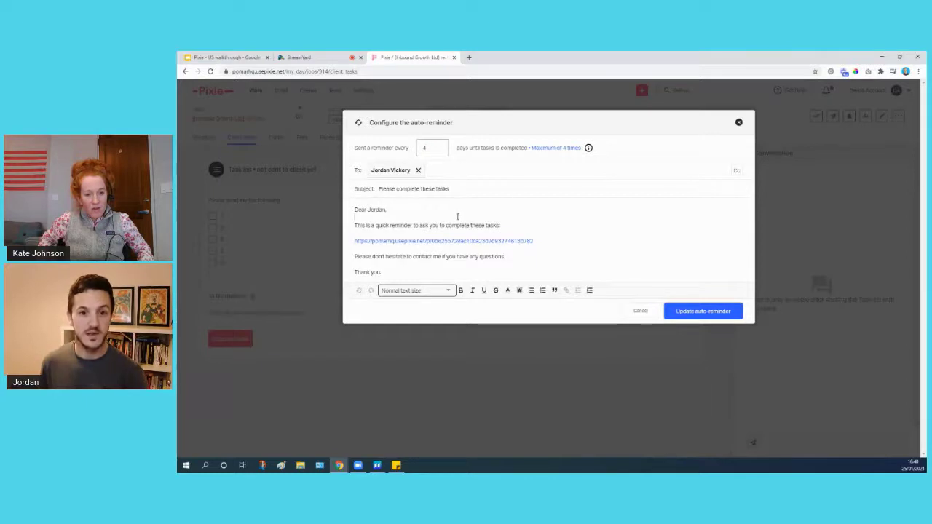
{"action": "left_click", "coordinate": [704, 311]}
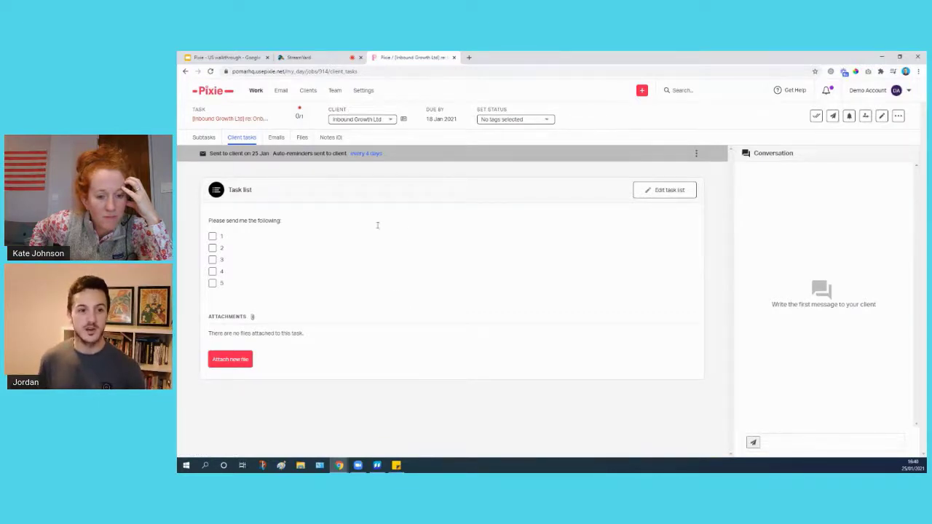
Tick checklist items 1 and 2 and save the list.
{"action": "left_click", "coordinate": [212, 236]}
{"action": "left_click", "coordinate": [212, 248]}
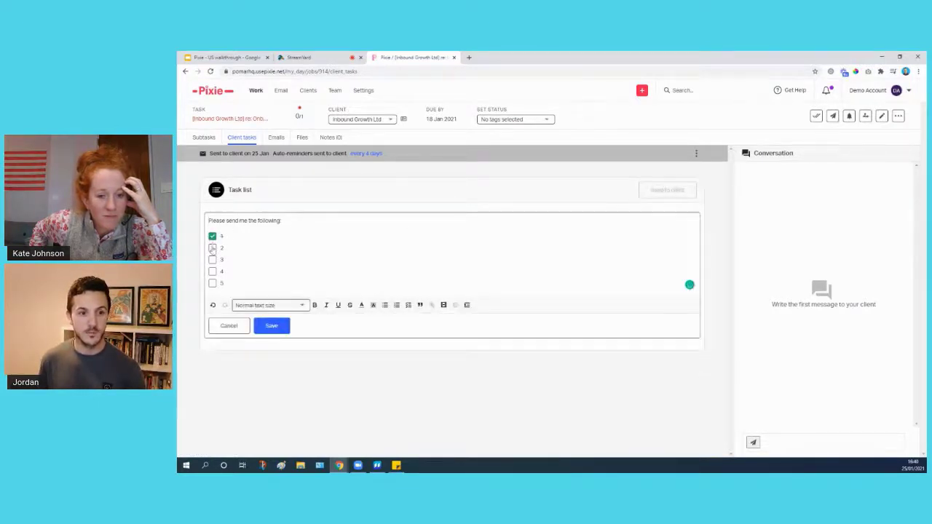
{"action": "left_click", "coordinate": [271, 327]}
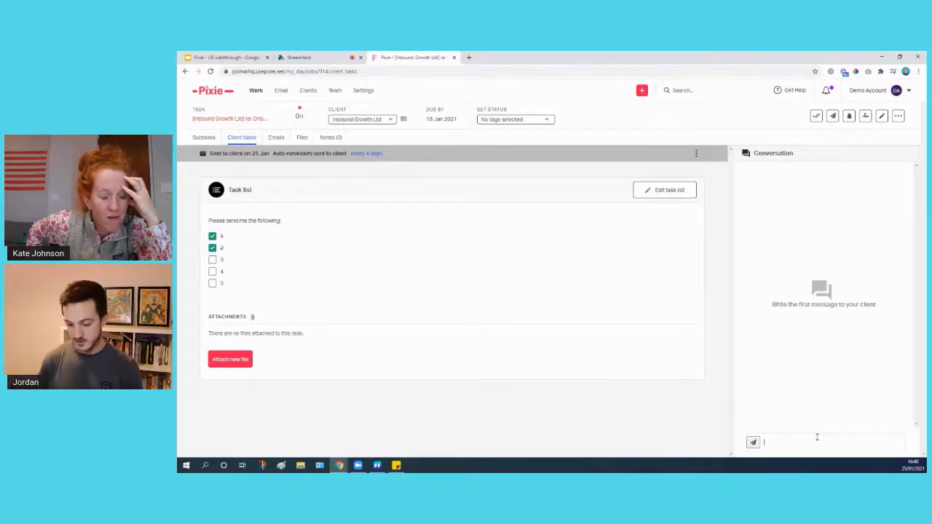
Post 'Help me?' in the task conversation and return to My day.
{"action": "type", "text": "lp me!!"}
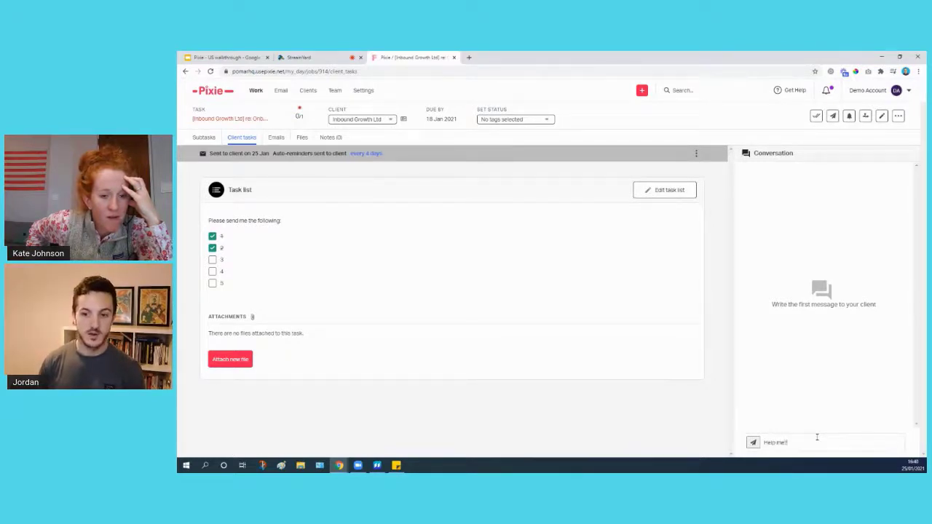
{"action": "key", "text": "Return"}
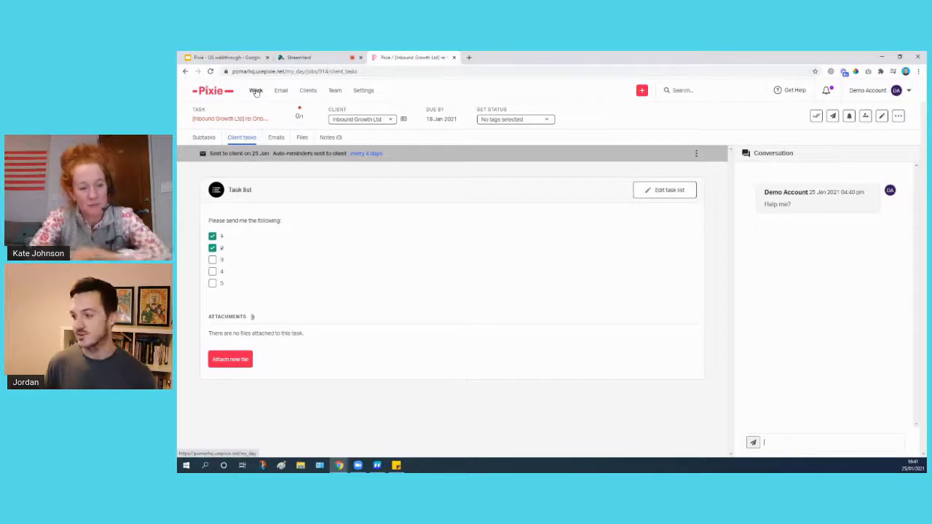
{"action": "left_click", "coordinate": [255, 92]}
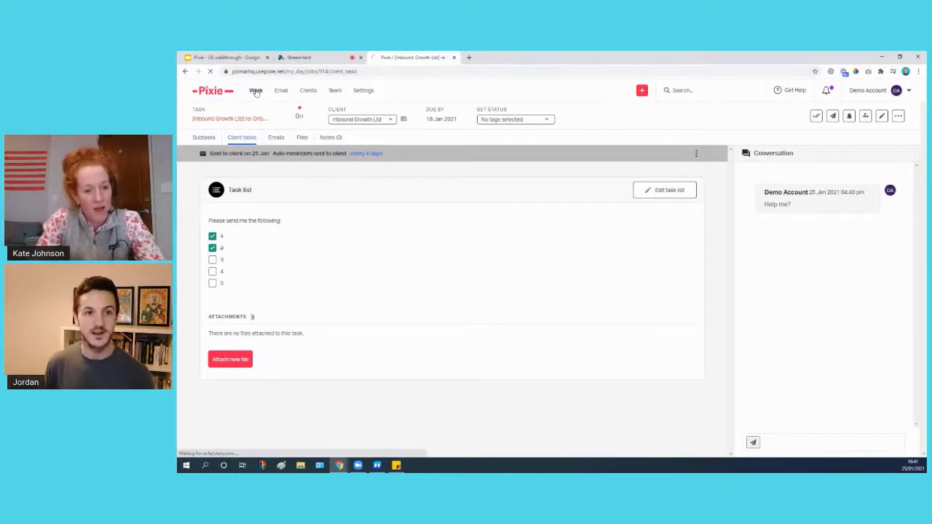